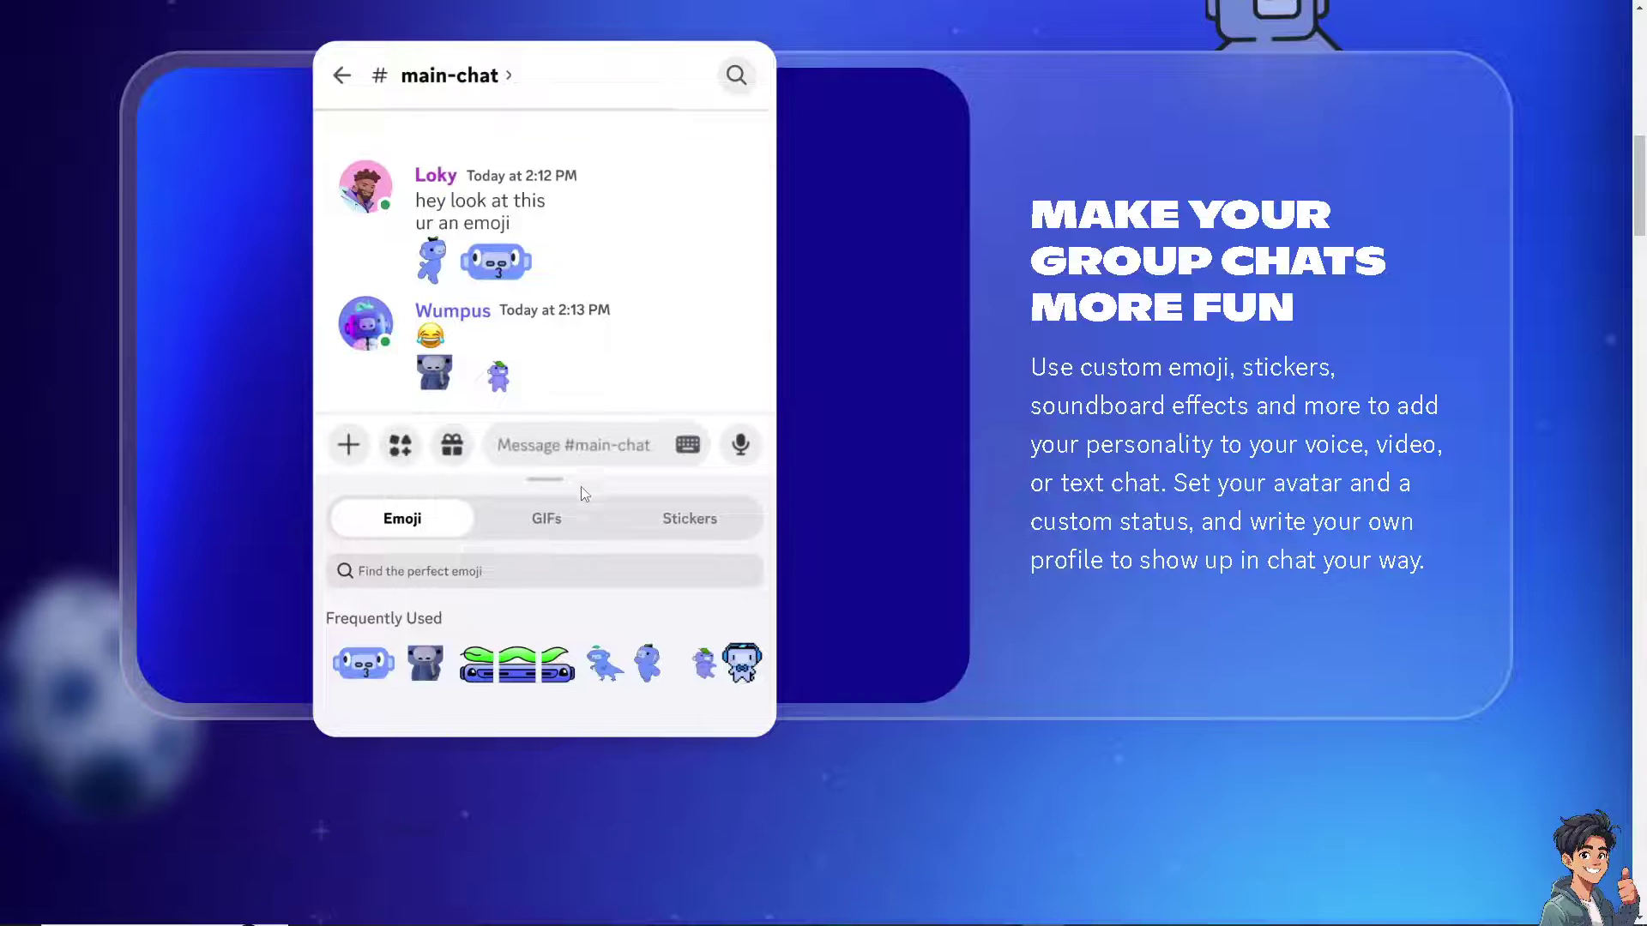
# Scroll down through the Discord homepage feature showcase toward the login page.
pyautogui.scroll(-4, 582, 487)
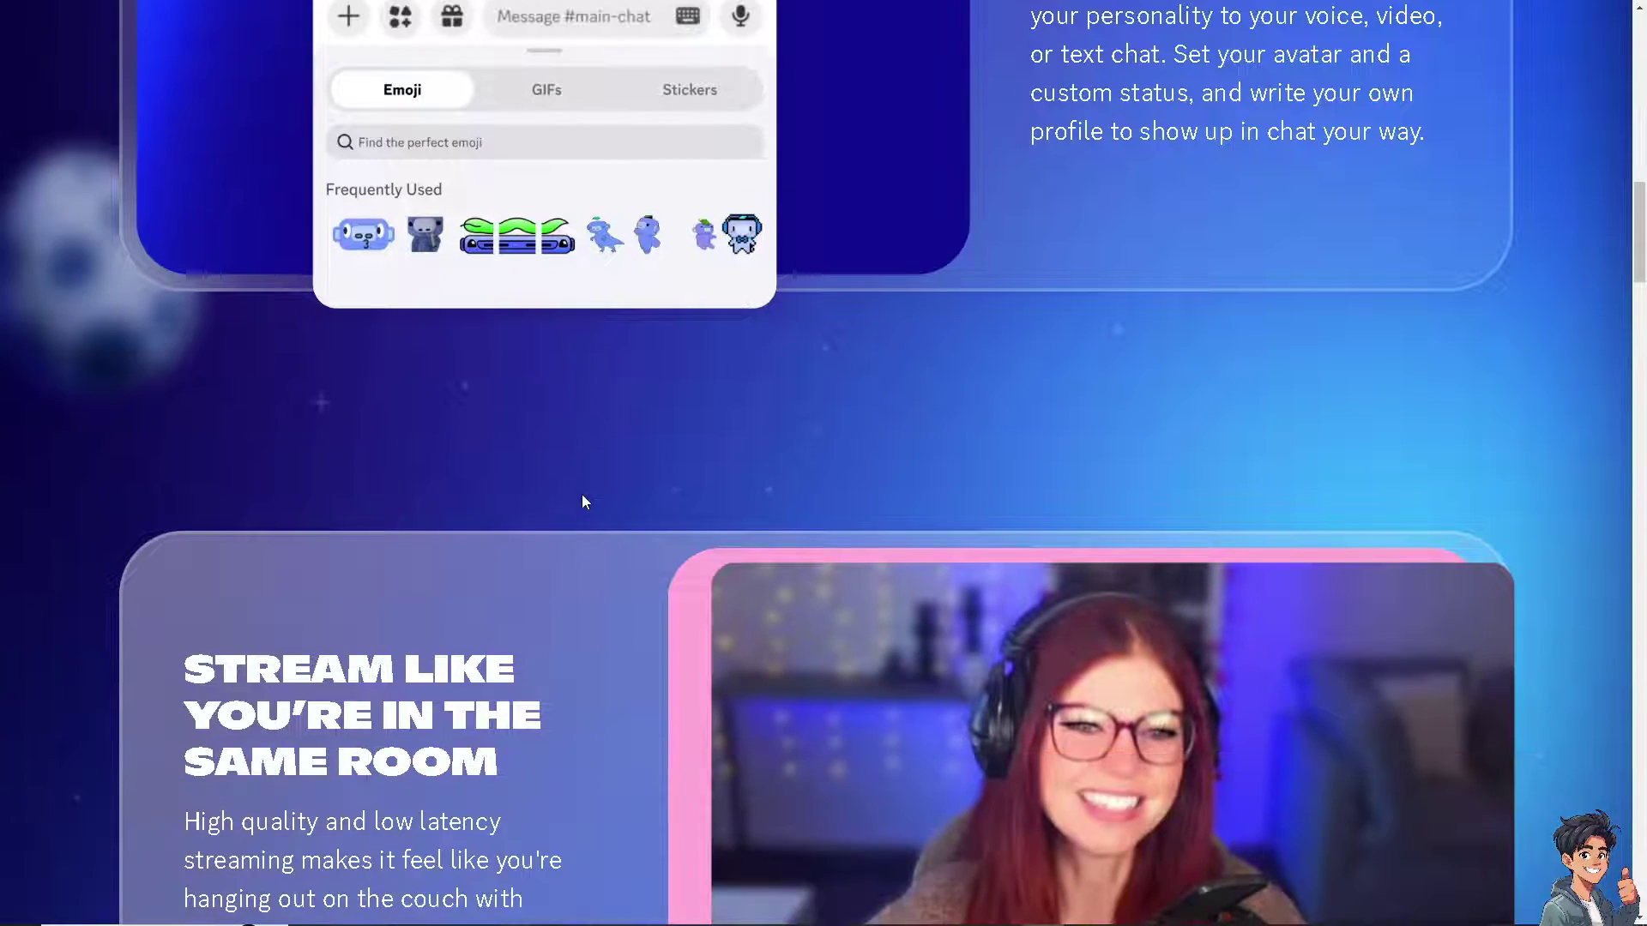
pyautogui.scroll(-3, 582, 494)
pyautogui.scroll(-6, 582, 501)
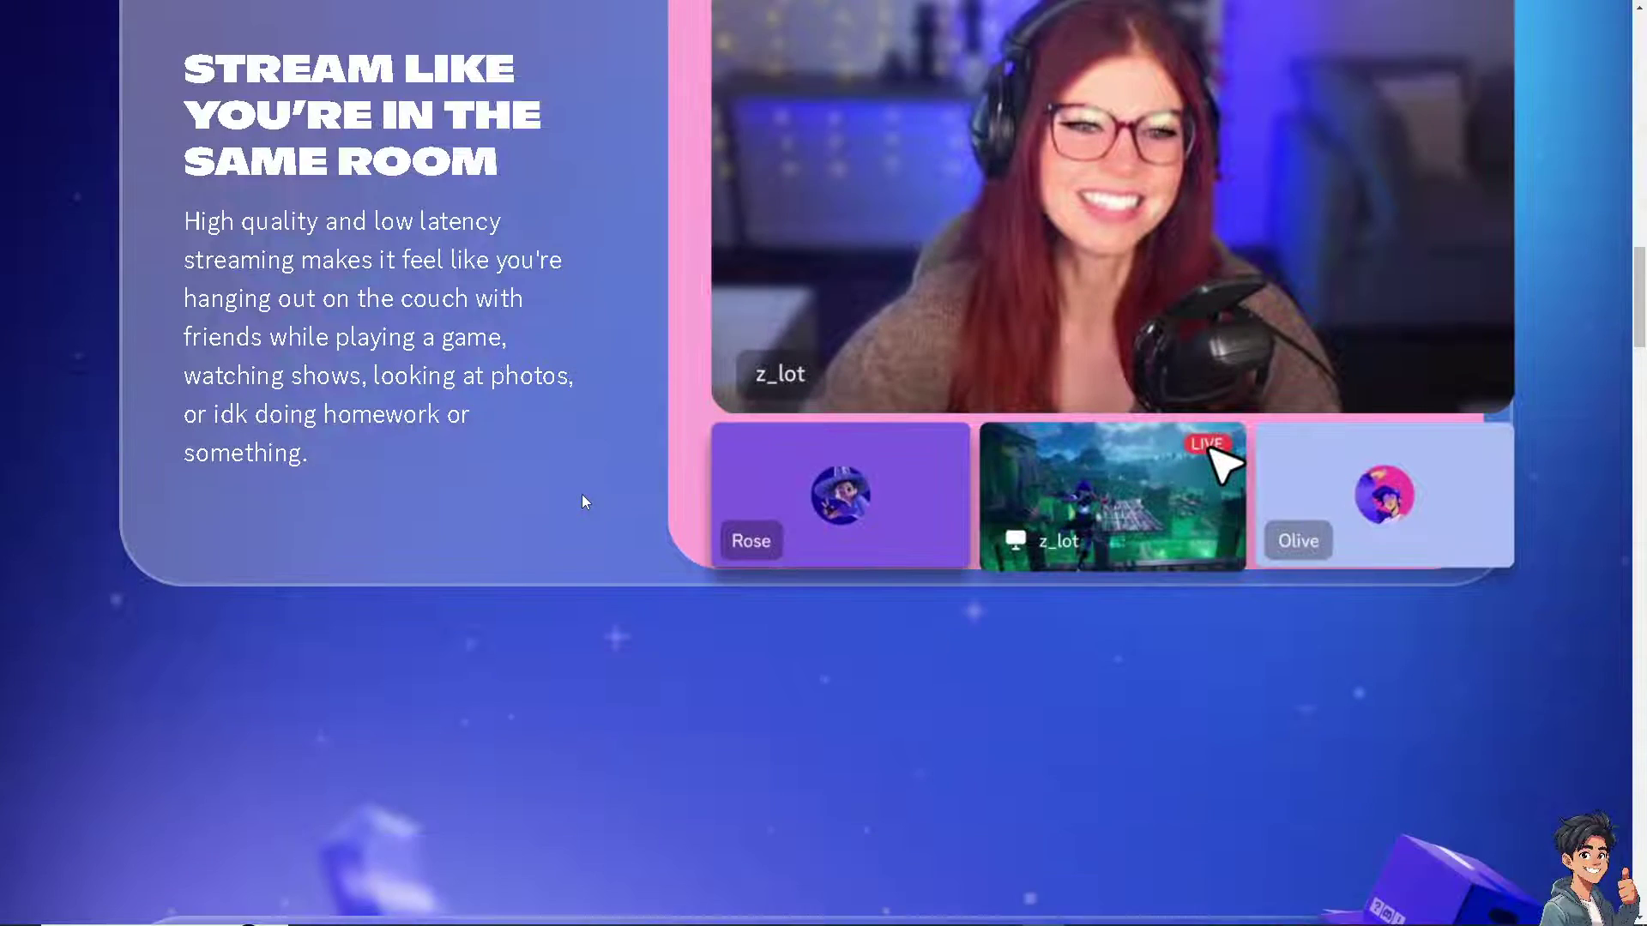
pyautogui.scroll(-3, 582, 495)
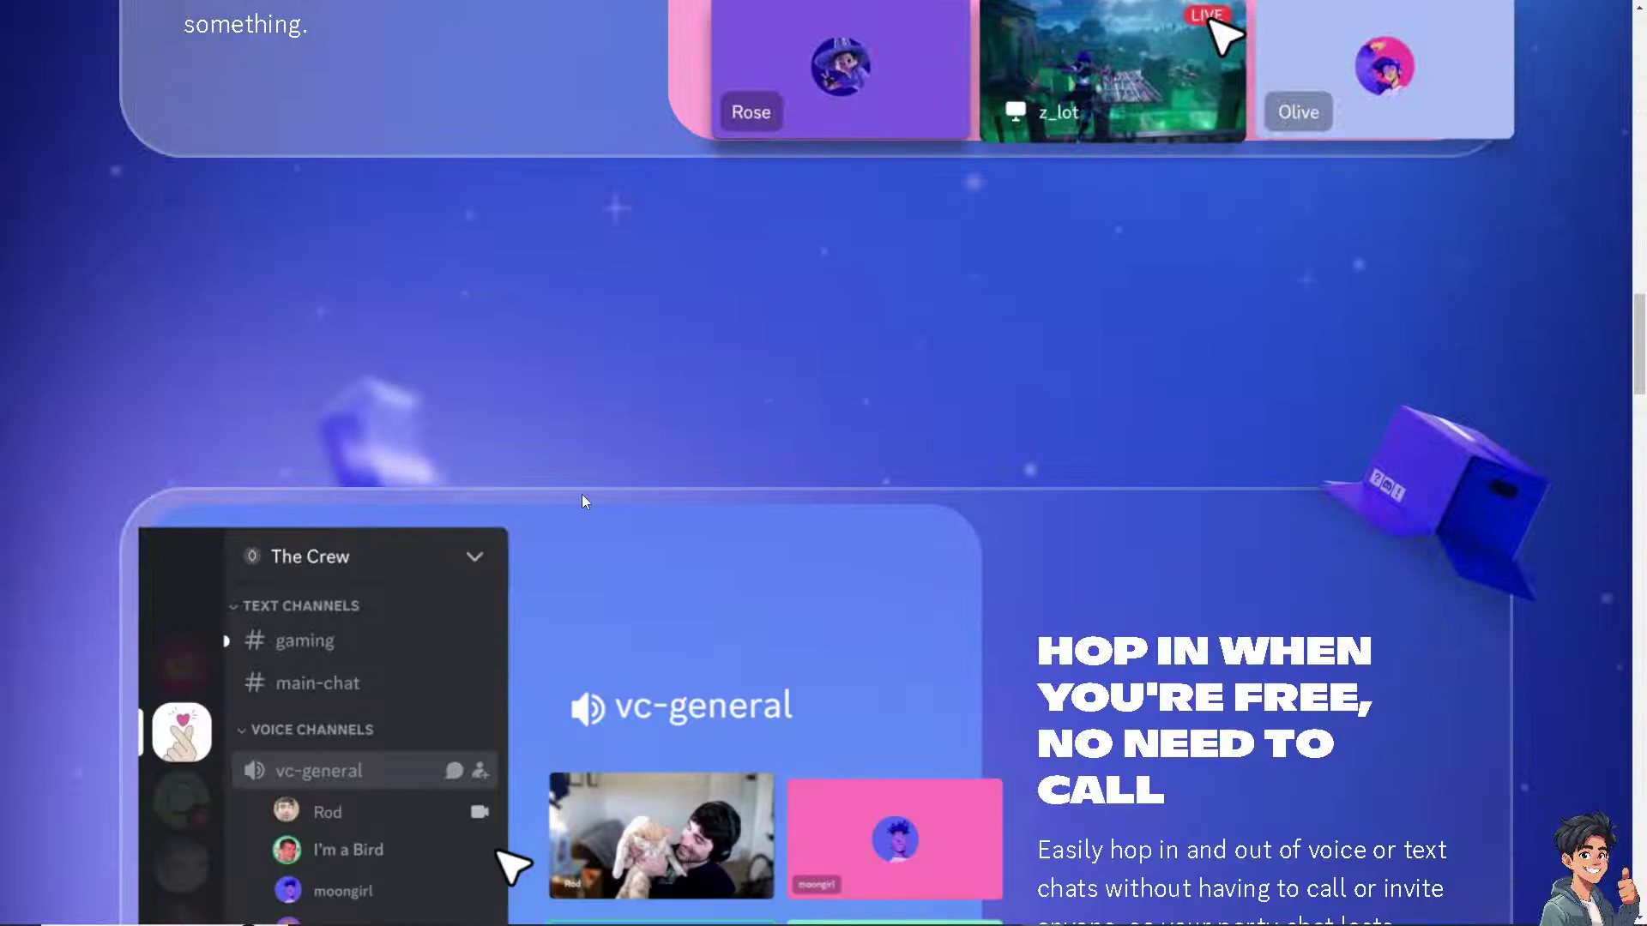
pyautogui.scroll(-2, 582, 495)
pyautogui.scroll(-1, 582, 498)
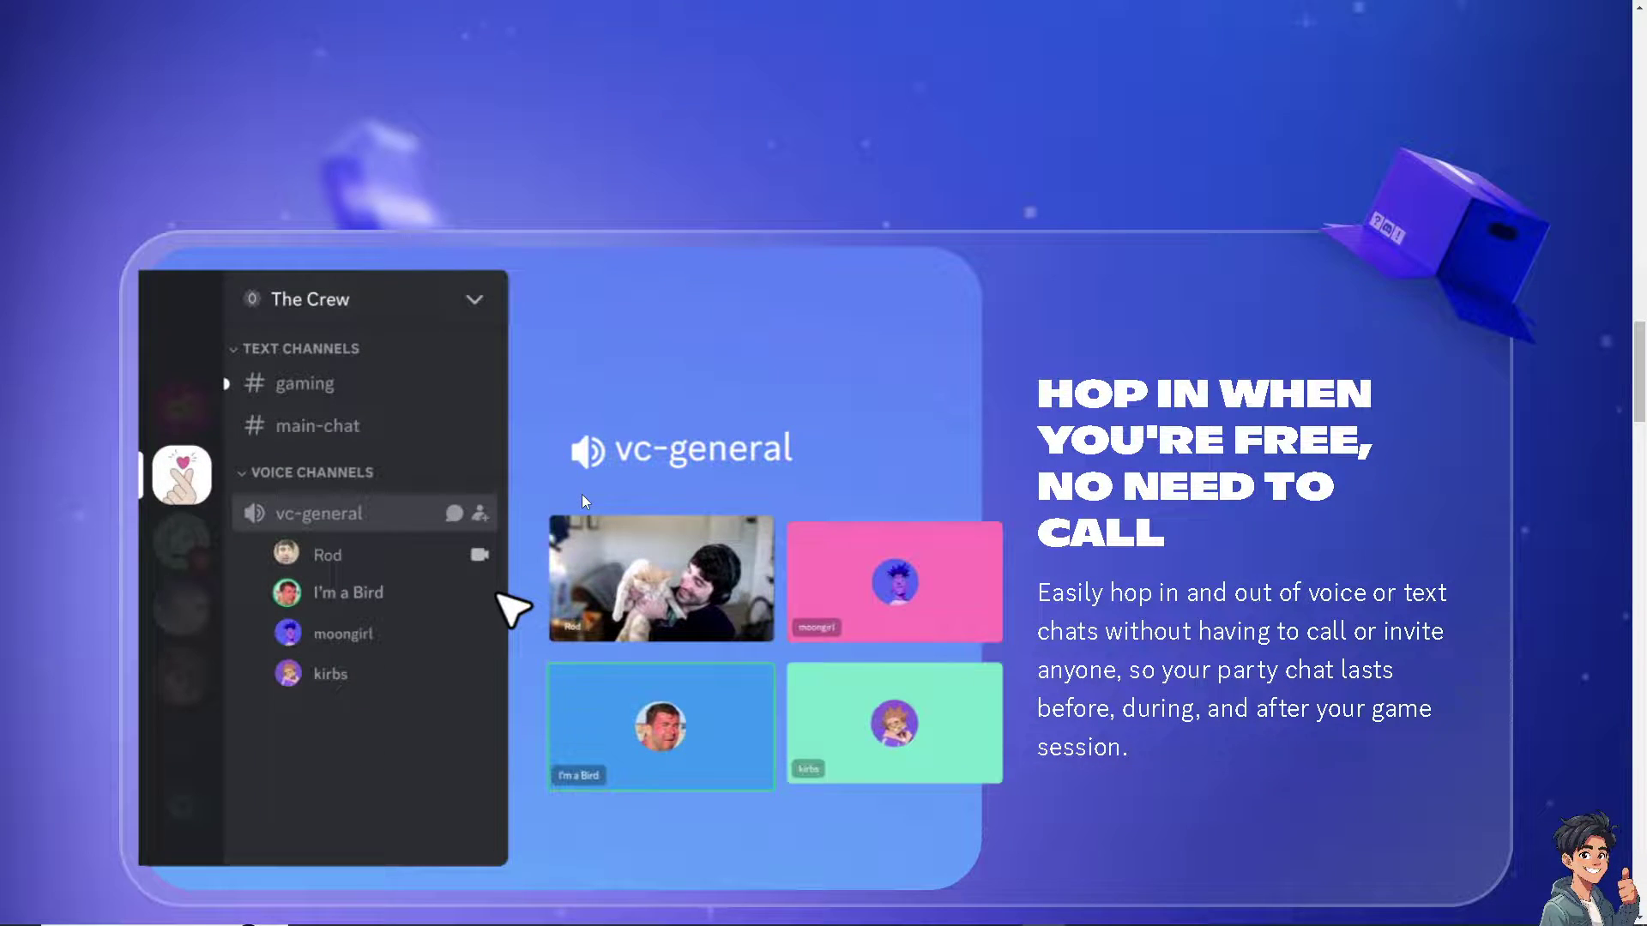
pyautogui.scroll(-3, 581, 496)
pyautogui.scroll(-7, 582, 497)
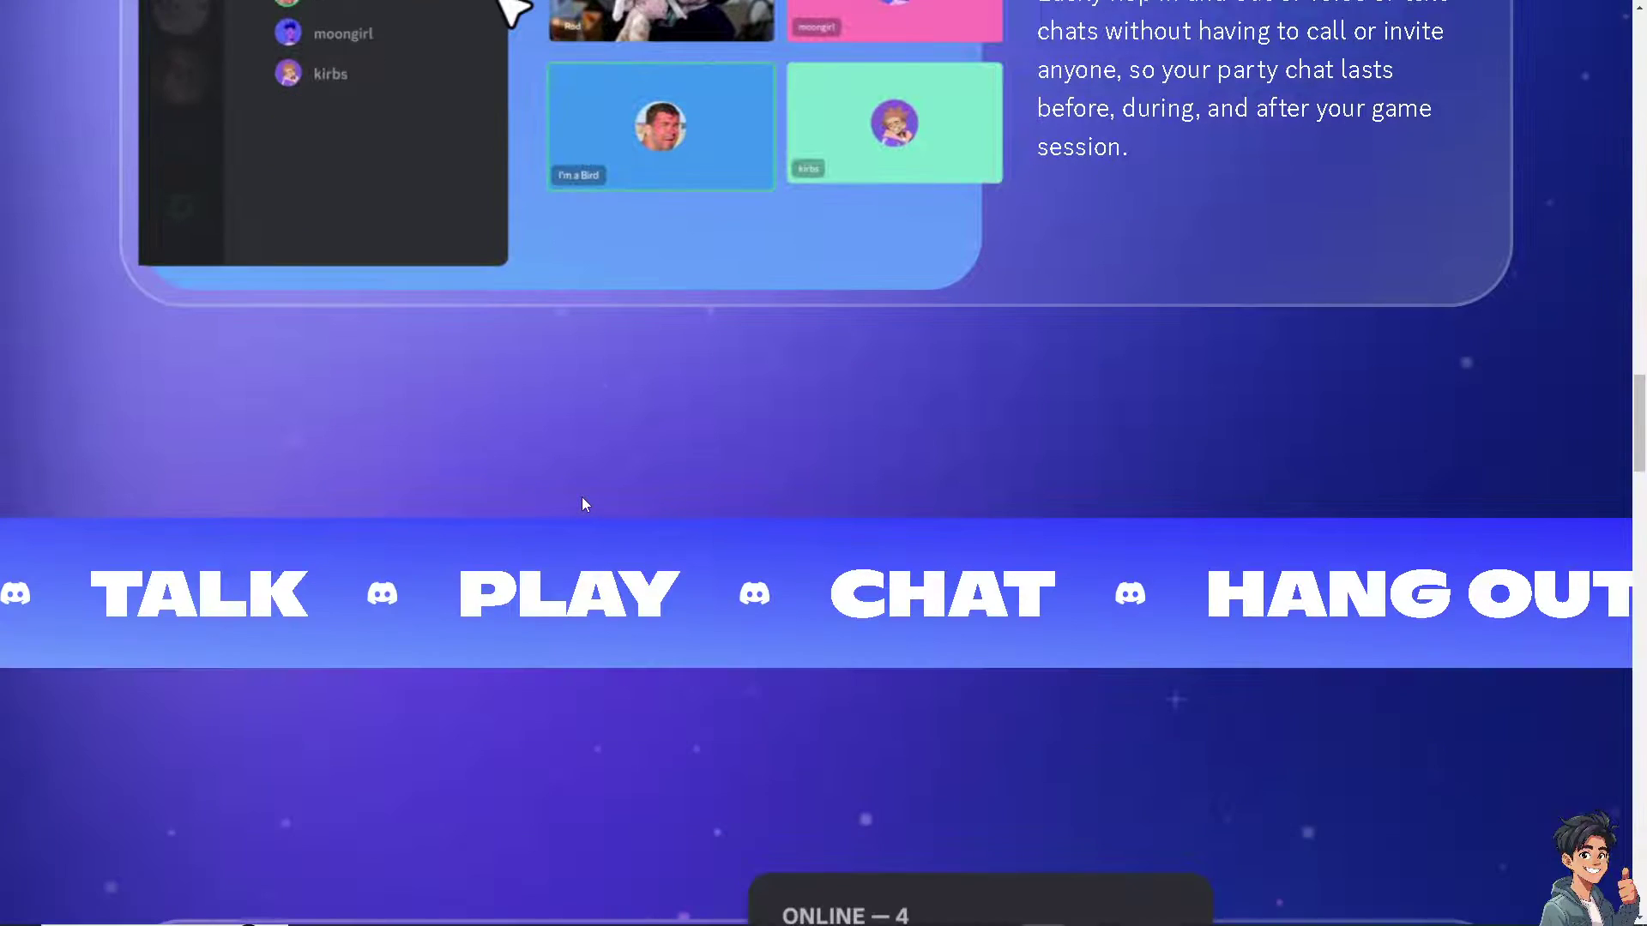
pyautogui.scroll(-5, 582, 504)
pyautogui.scroll(-1, 583, 503)
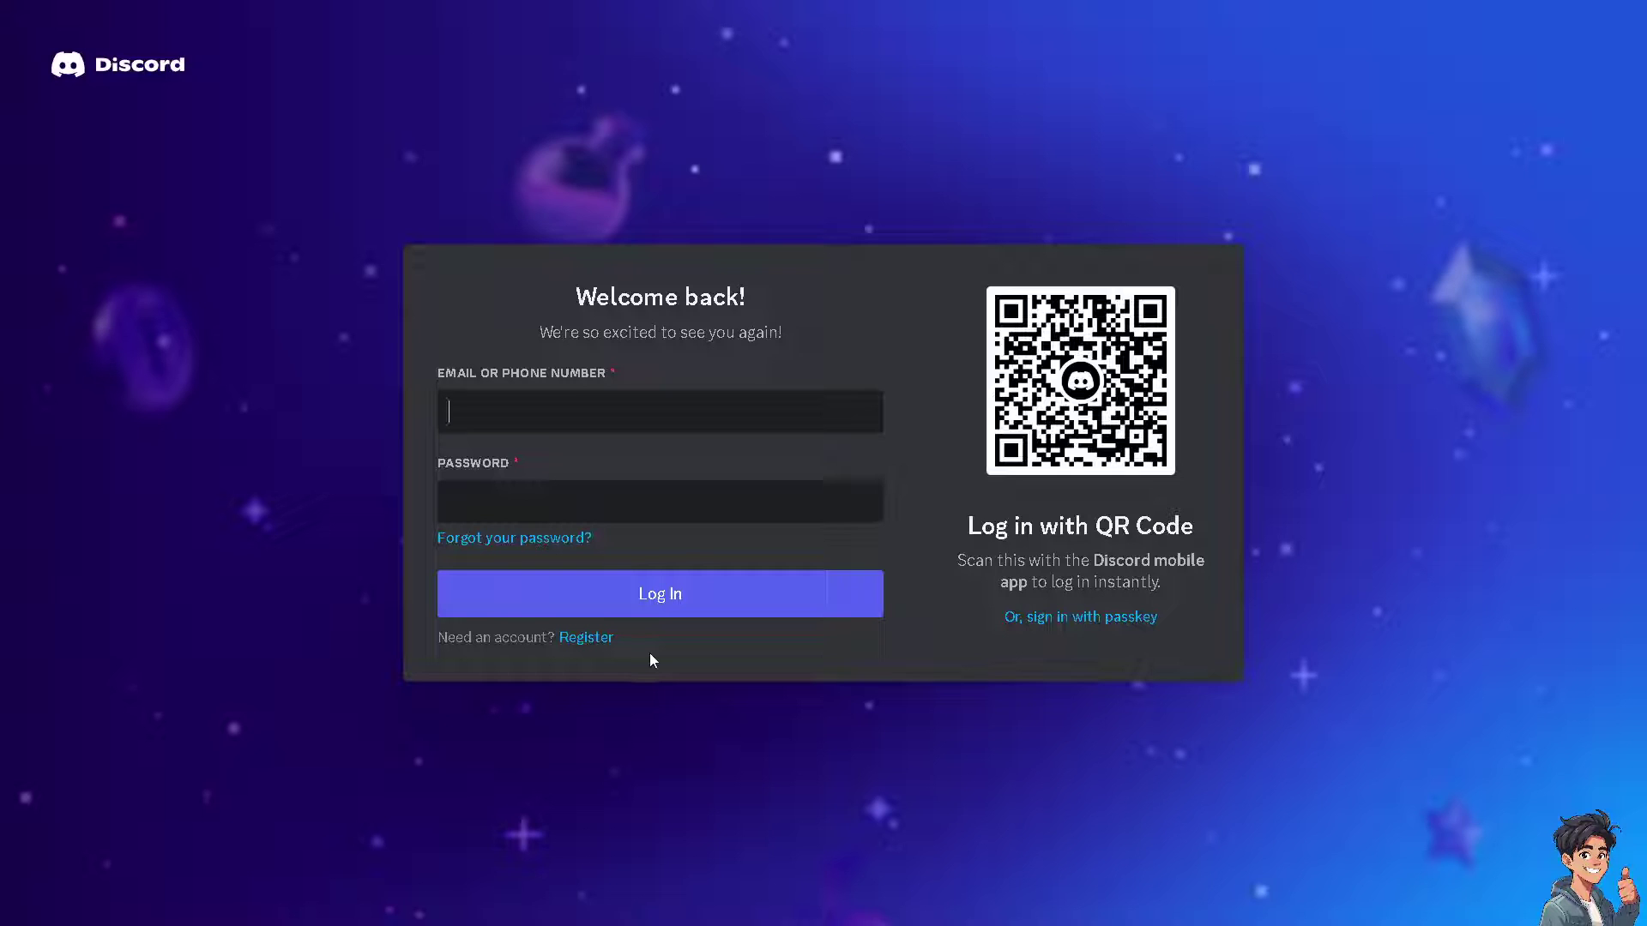
# Send the emoji reaction roles thumbnail and tutorial title to #vip-for-sale, then enlarge the image.
pyautogui.click(602, 645)
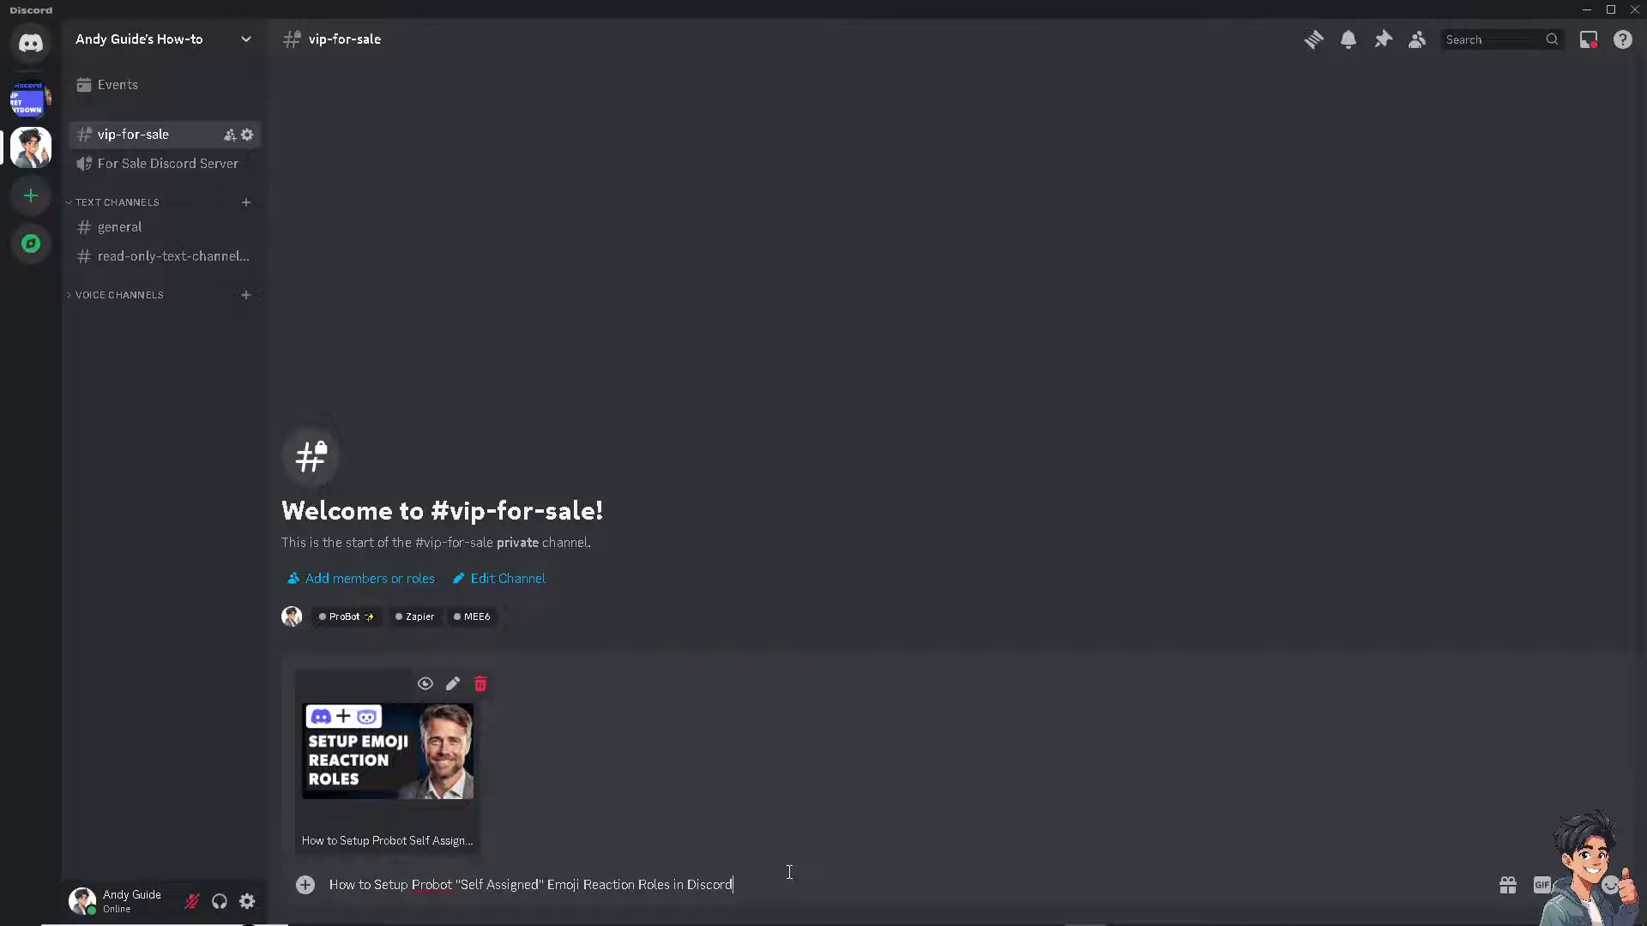
pyautogui.press('Return')
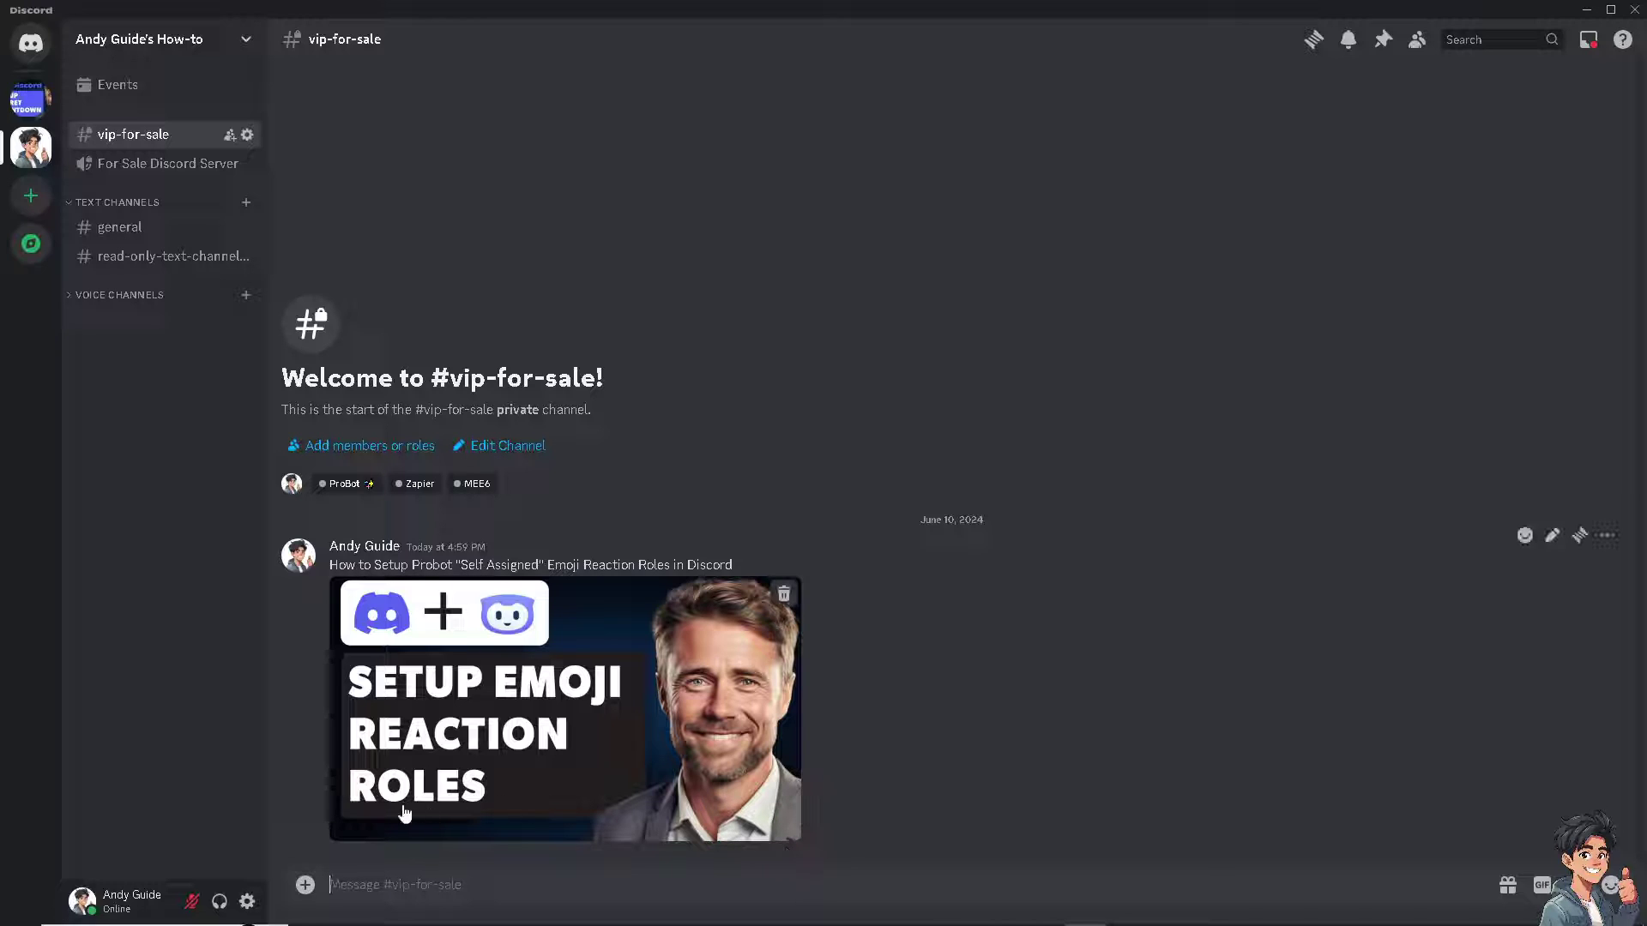
pyautogui.click(562, 686)
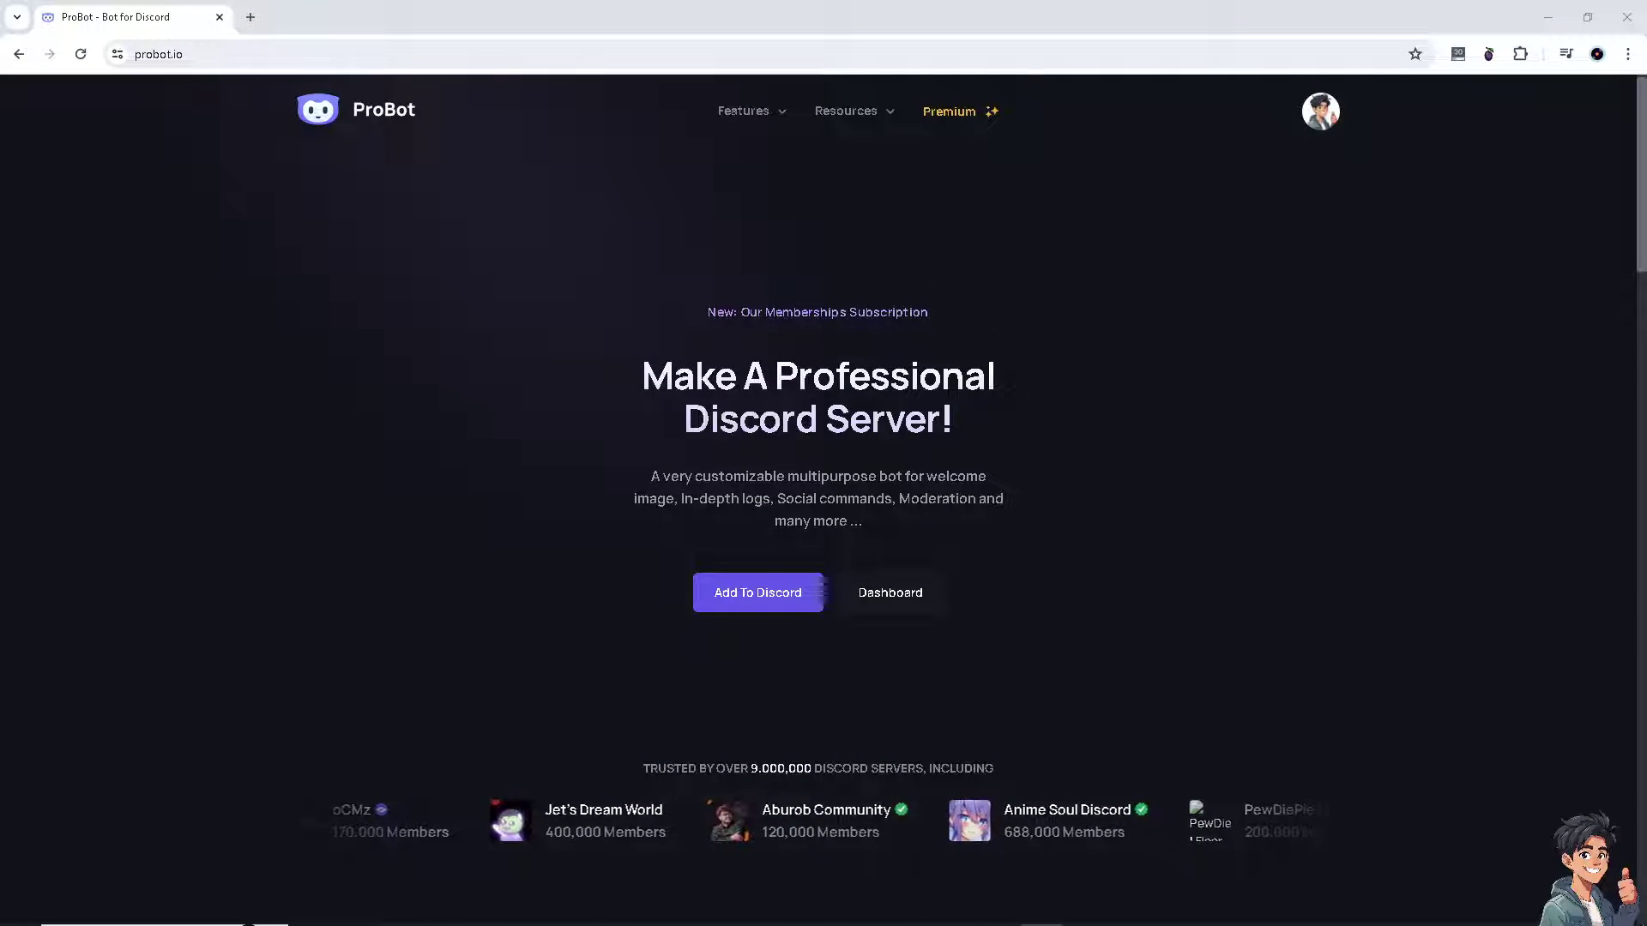
# Make probot.io full screen and start adding ProBot to a Discord server.
pyautogui.press('F11')
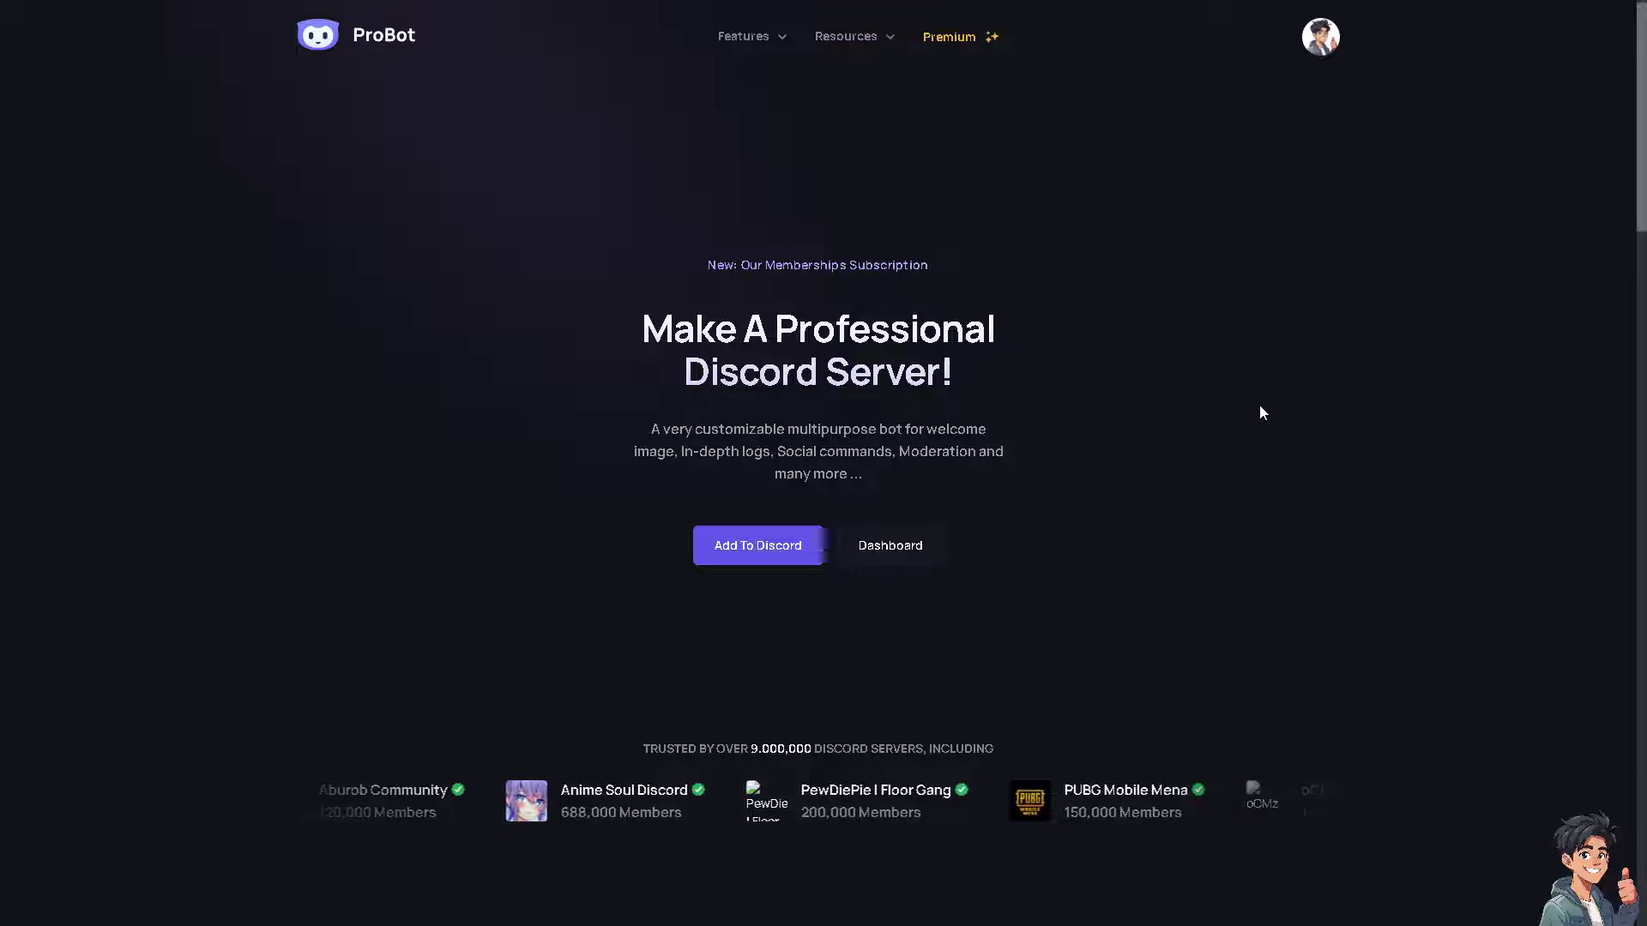
pyautogui.click(751, 558)
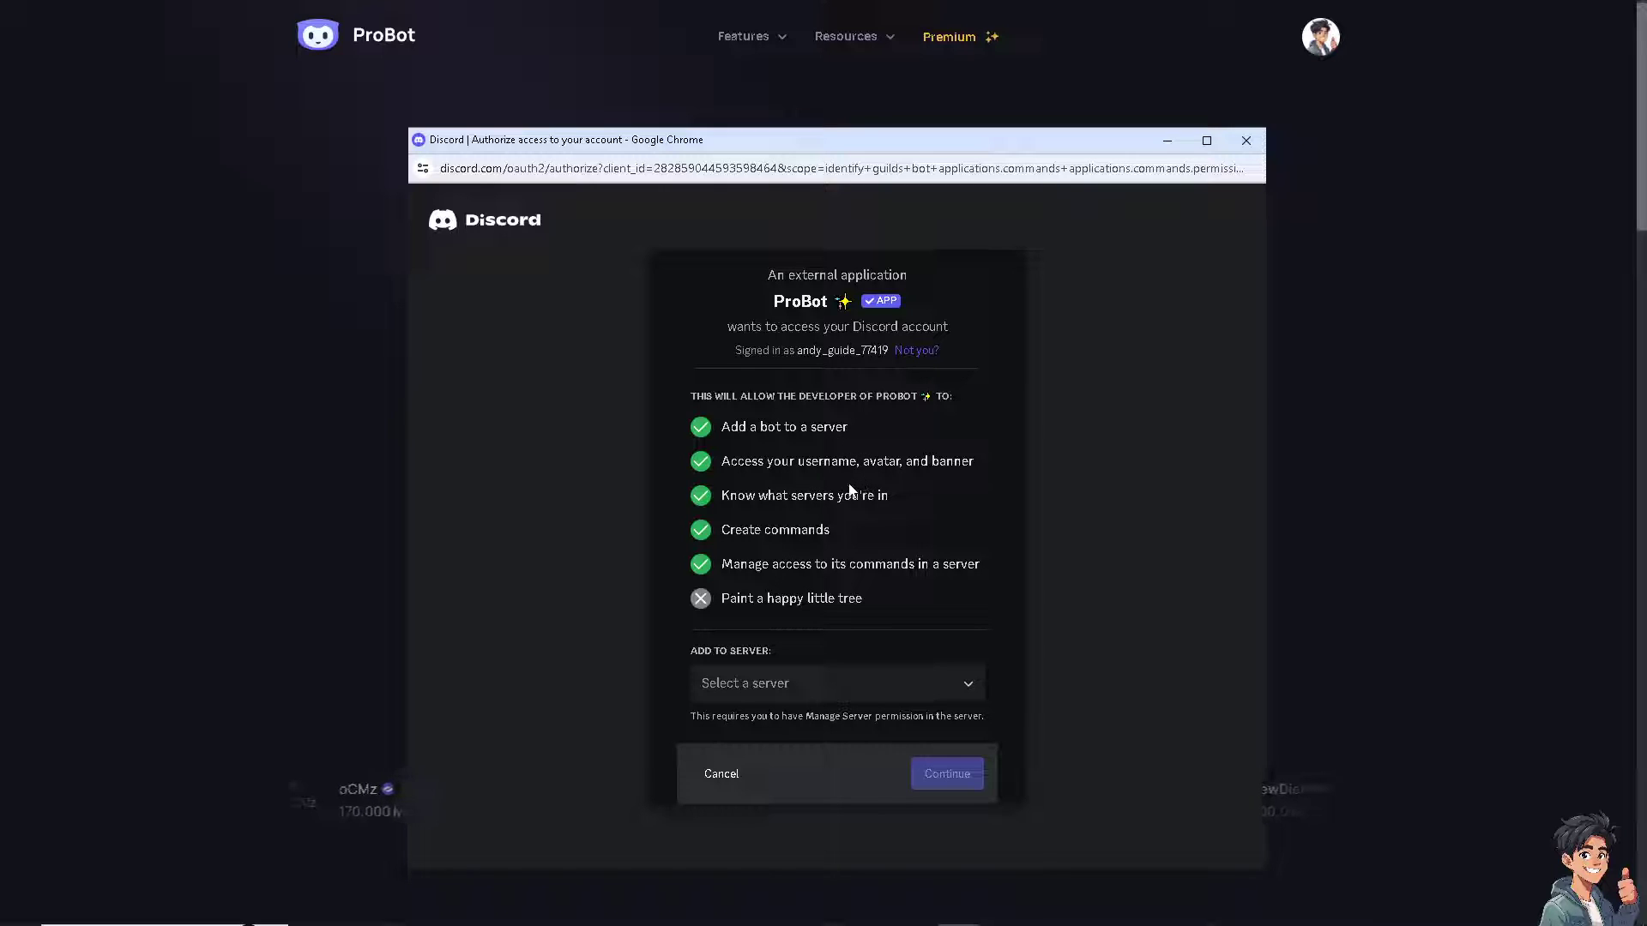
# Add ProBot to the how-to server and authorize all requested permissions, including Administrator.
pyautogui.click(887, 686)
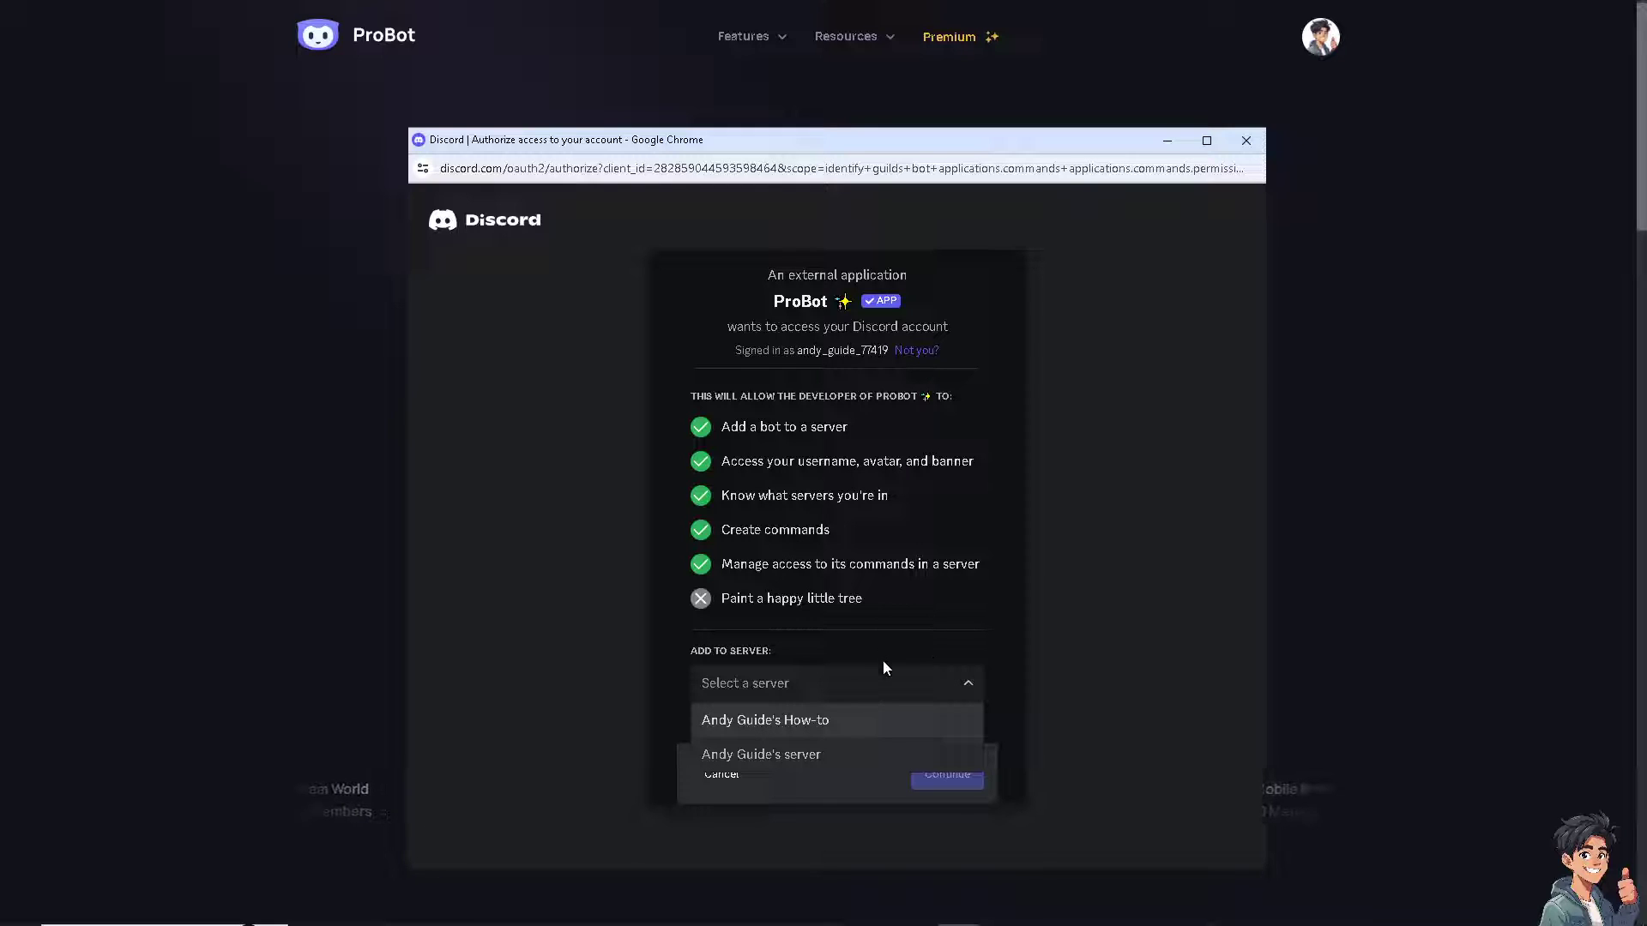
pyautogui.click(867, 721)
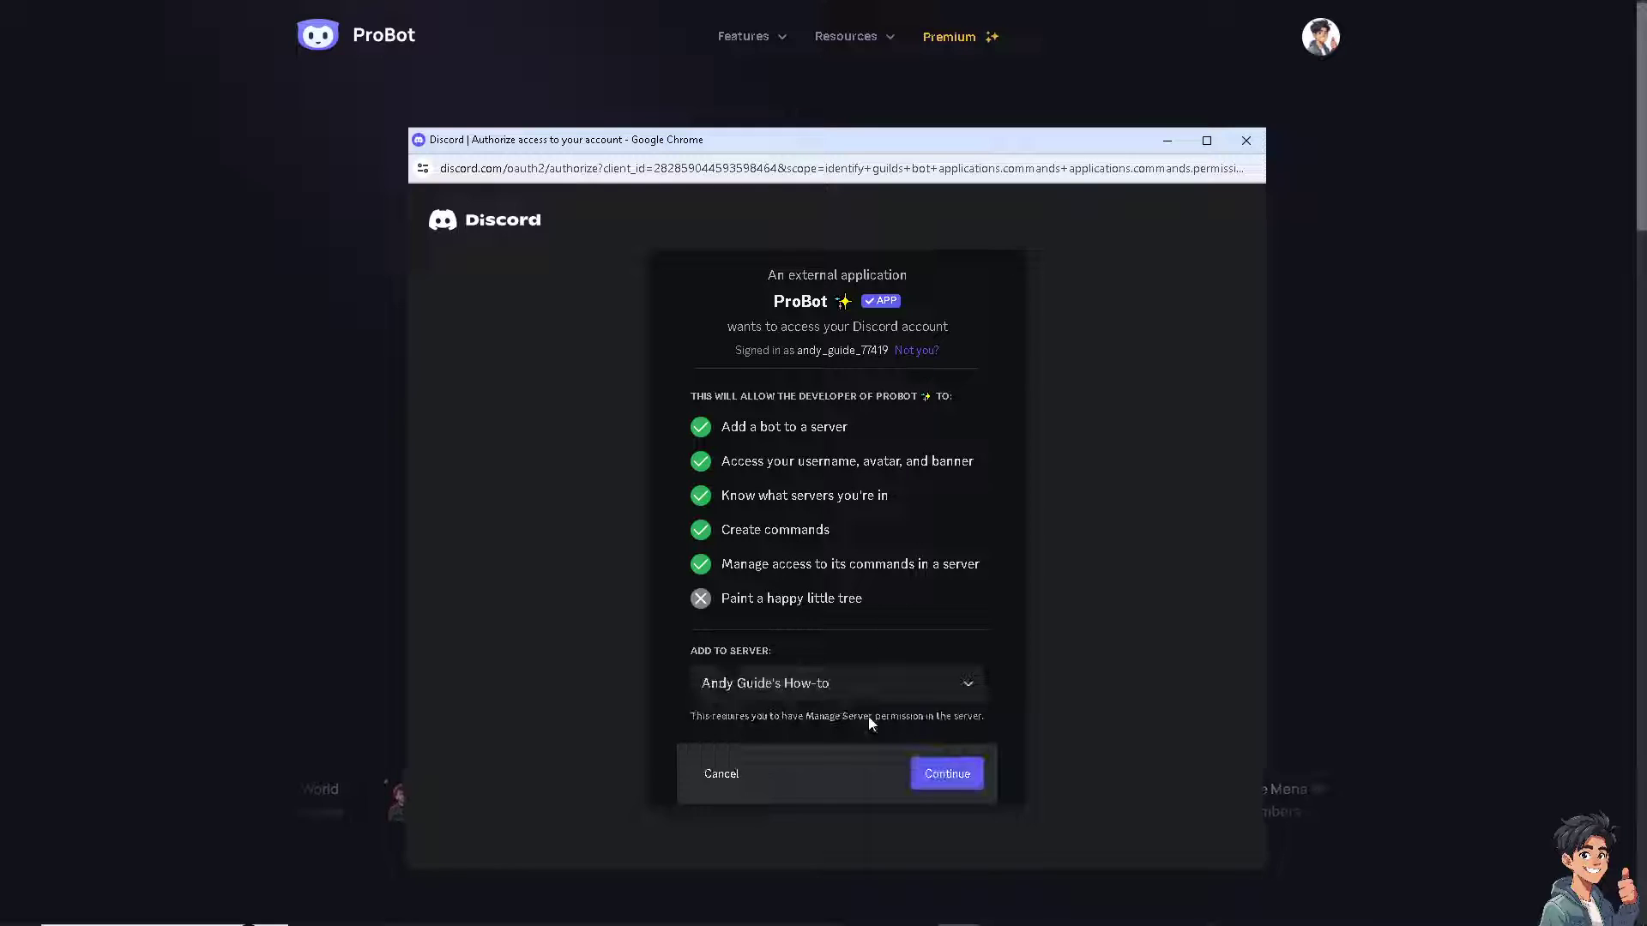
pyautogui.click(947, 776)
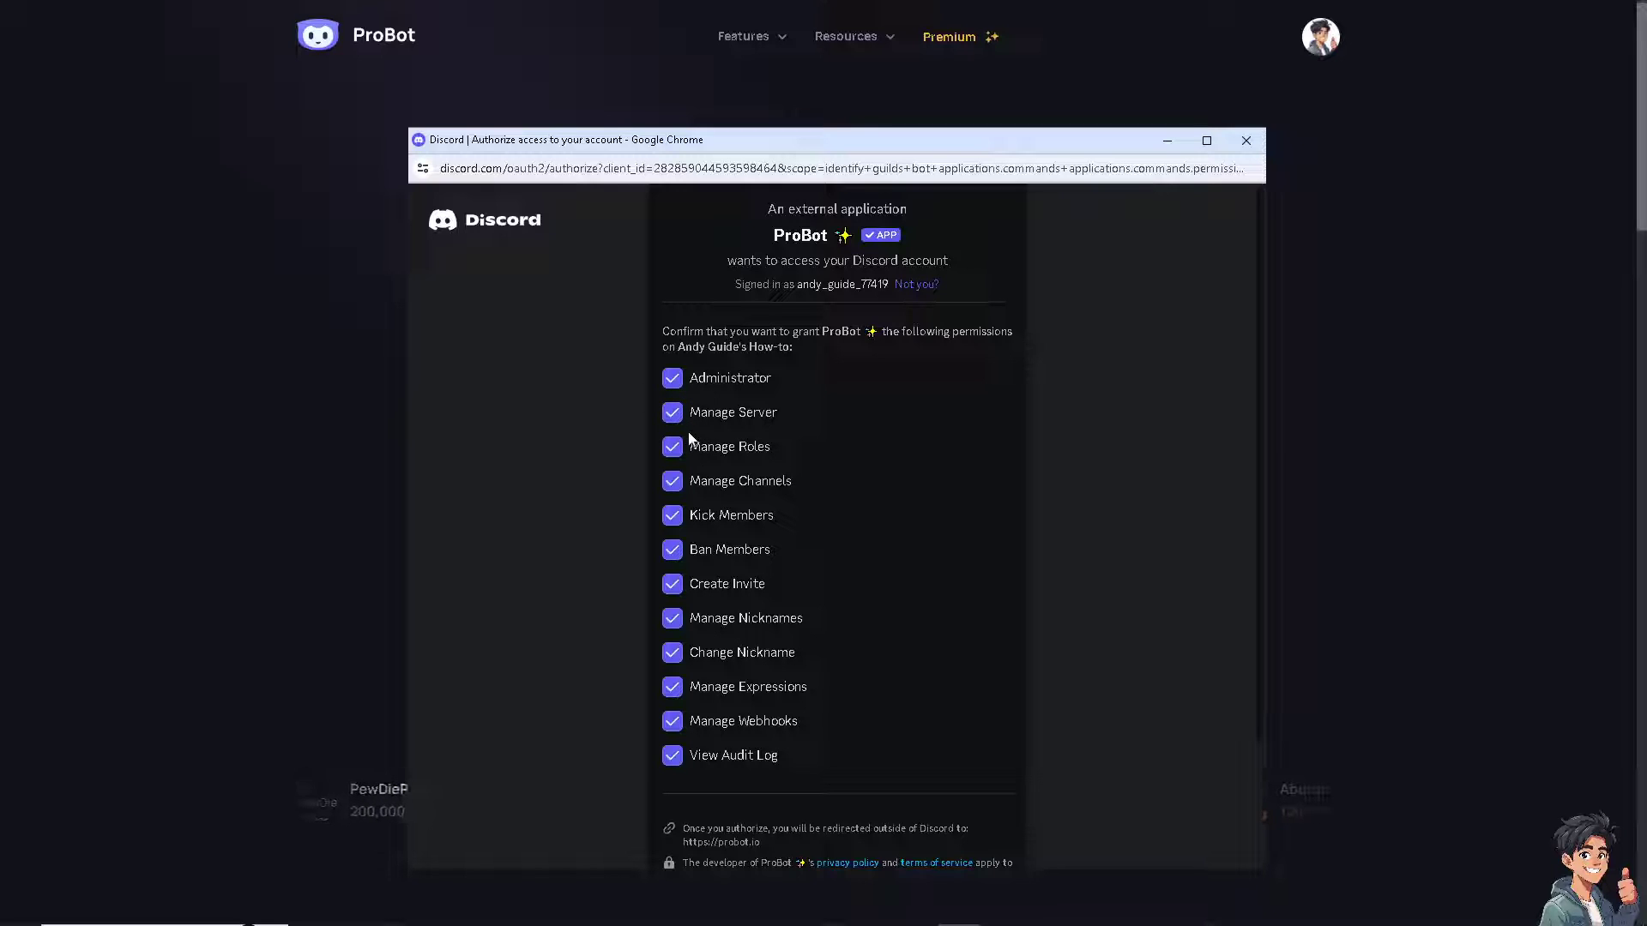
pyautogui.scroll(-3, 765, 534)
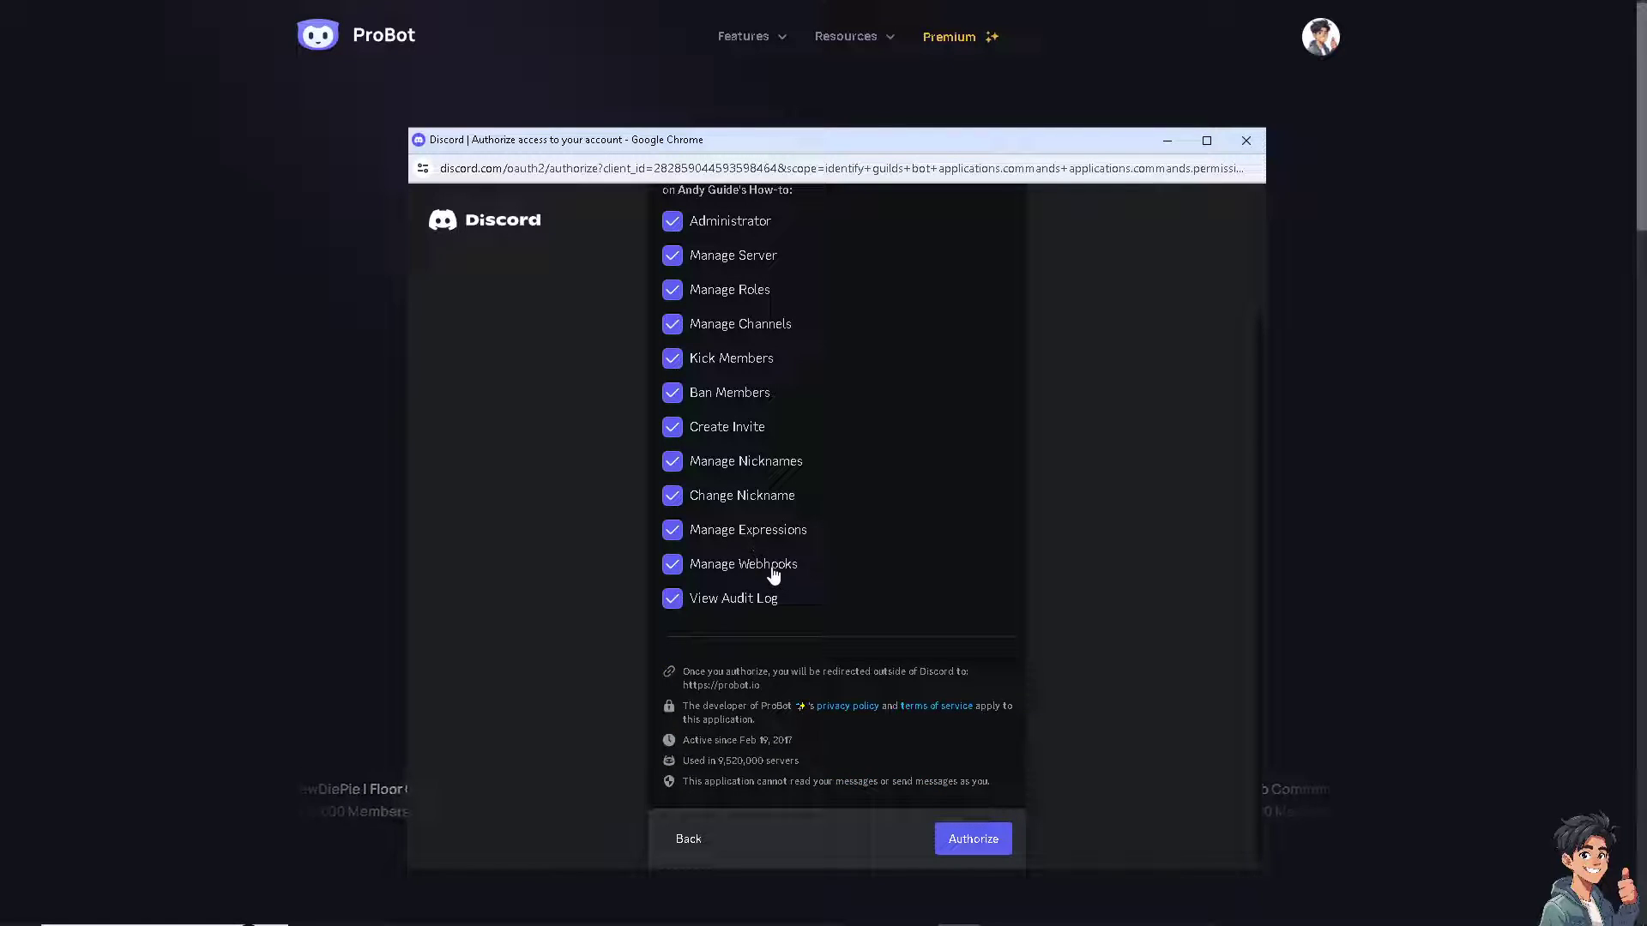
pyautogui.click(970, 845)
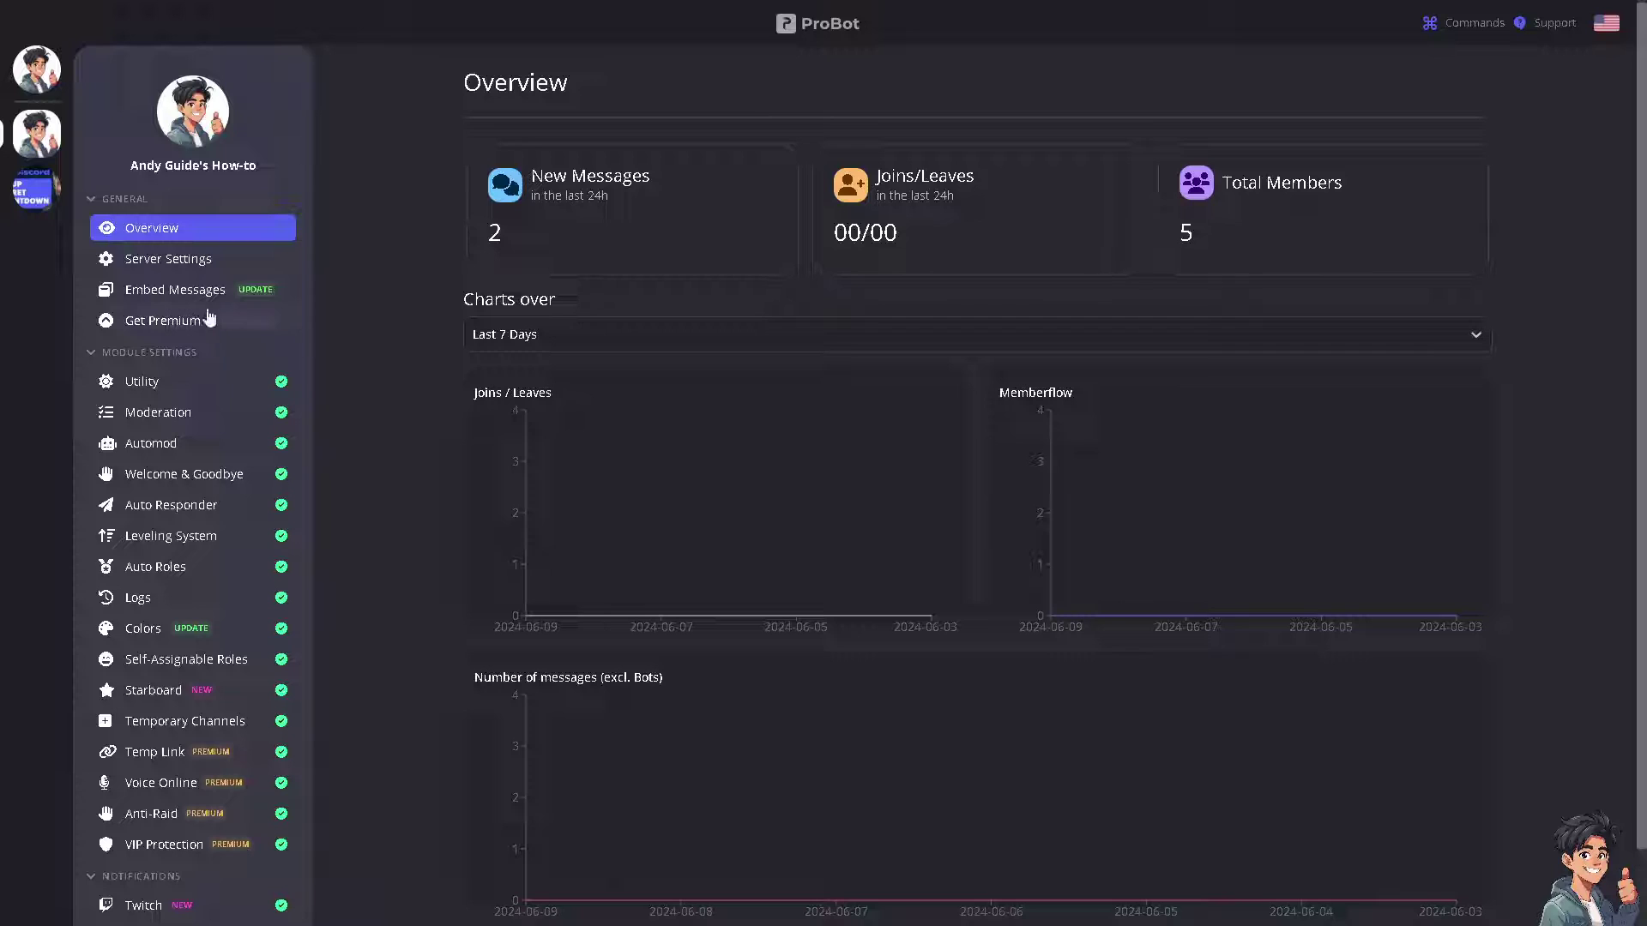
# Open Embed Messages from the ProBot dashboard sidebar.
pyautogui.click(178, 292)
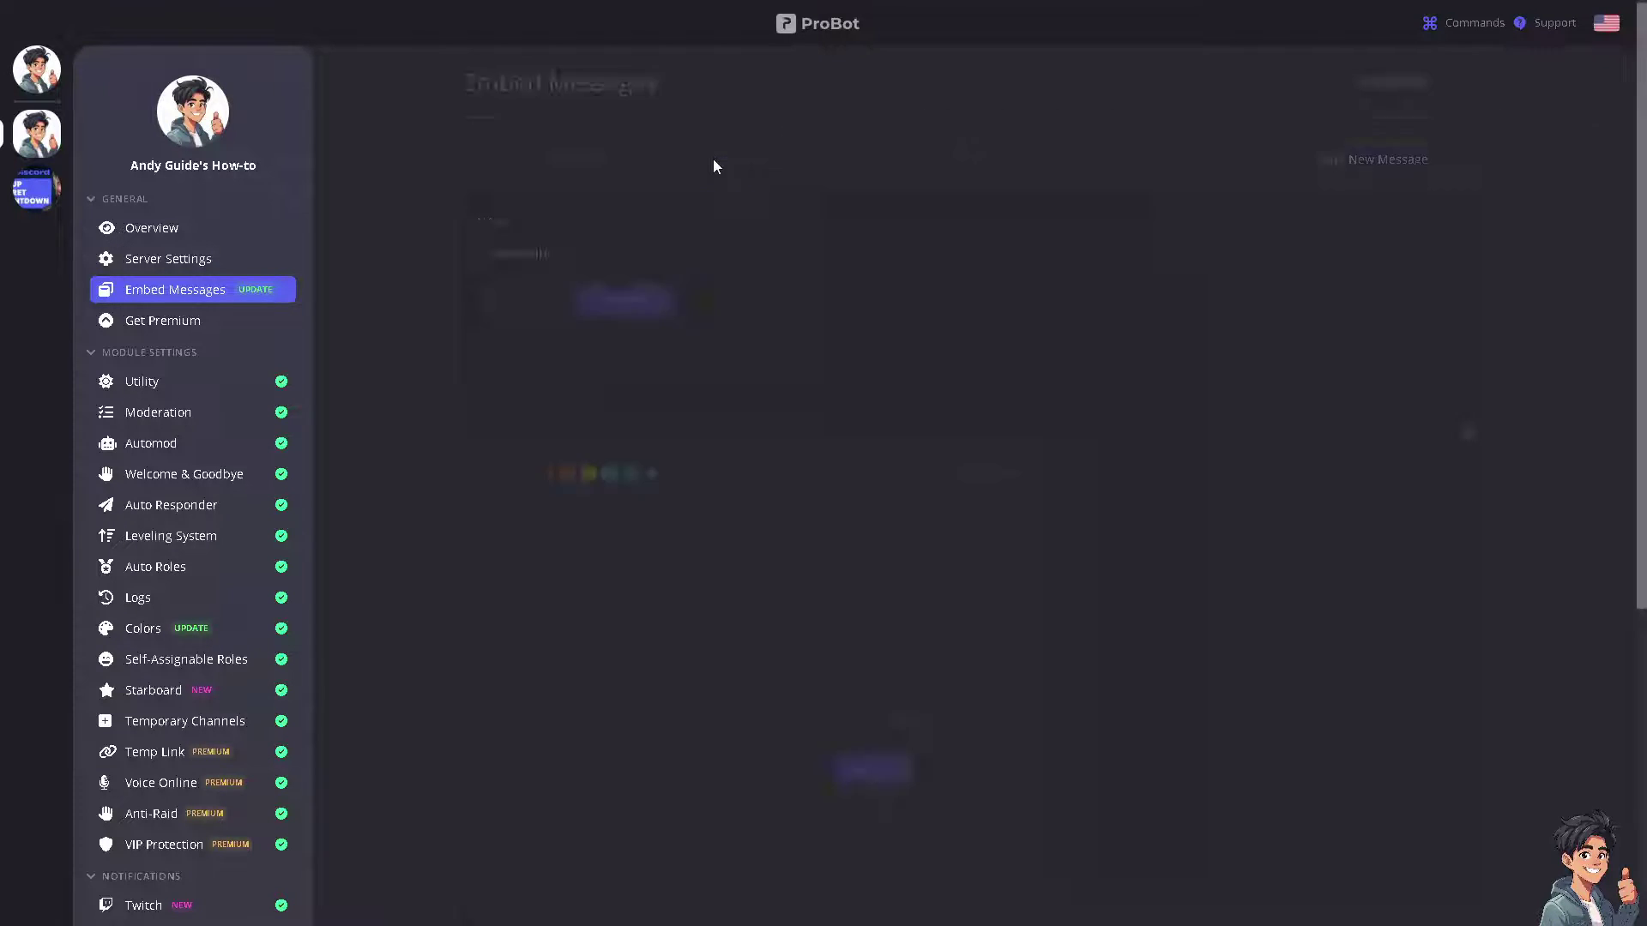
# Rename the new embed to 'SELF ASSIGNED EMOJI REATION'.
pyautogui.click(772, 249)
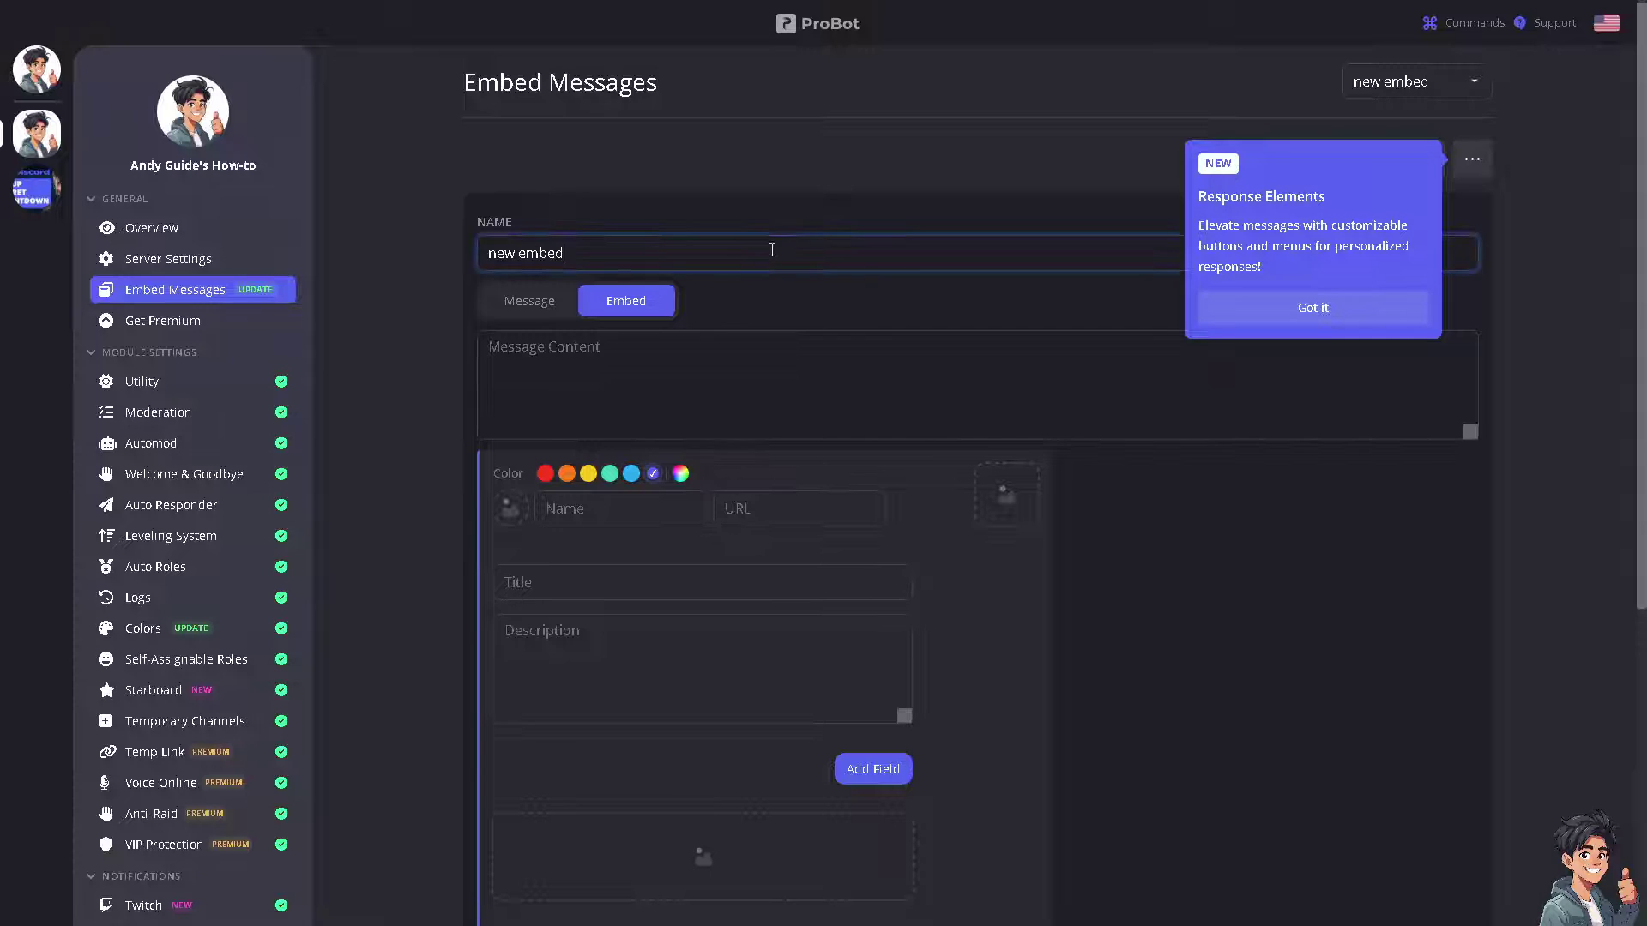
pyautogui.moveTo(635, 262); pyautogui.dragTo(469, 257)
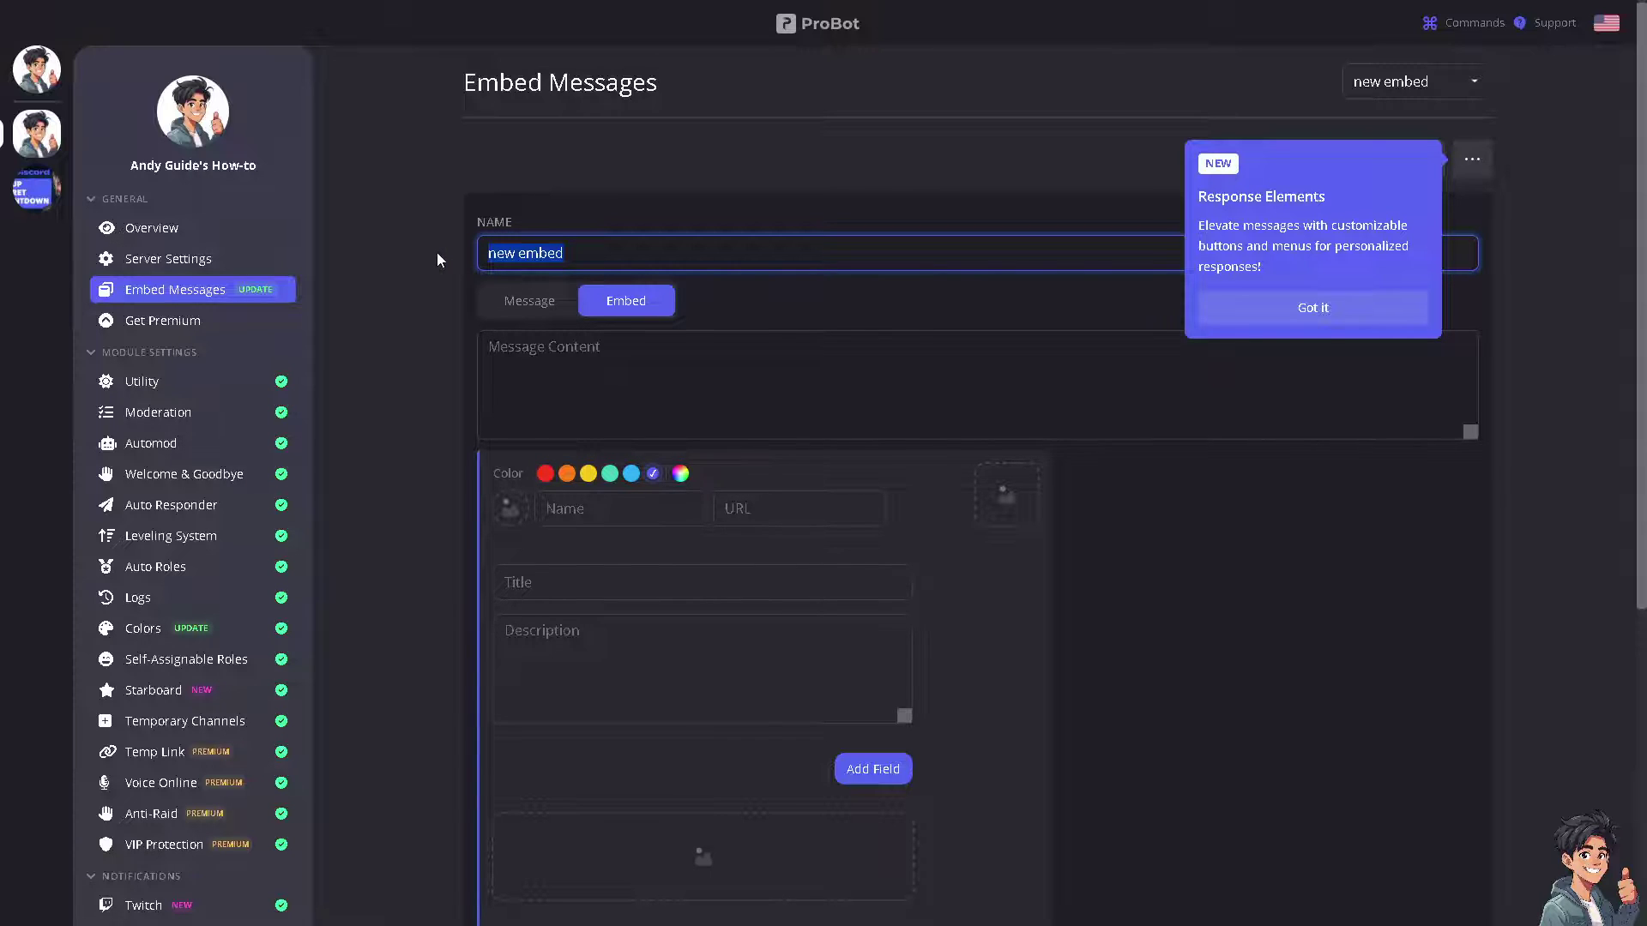
pyautogui.write('SELF ASSI')
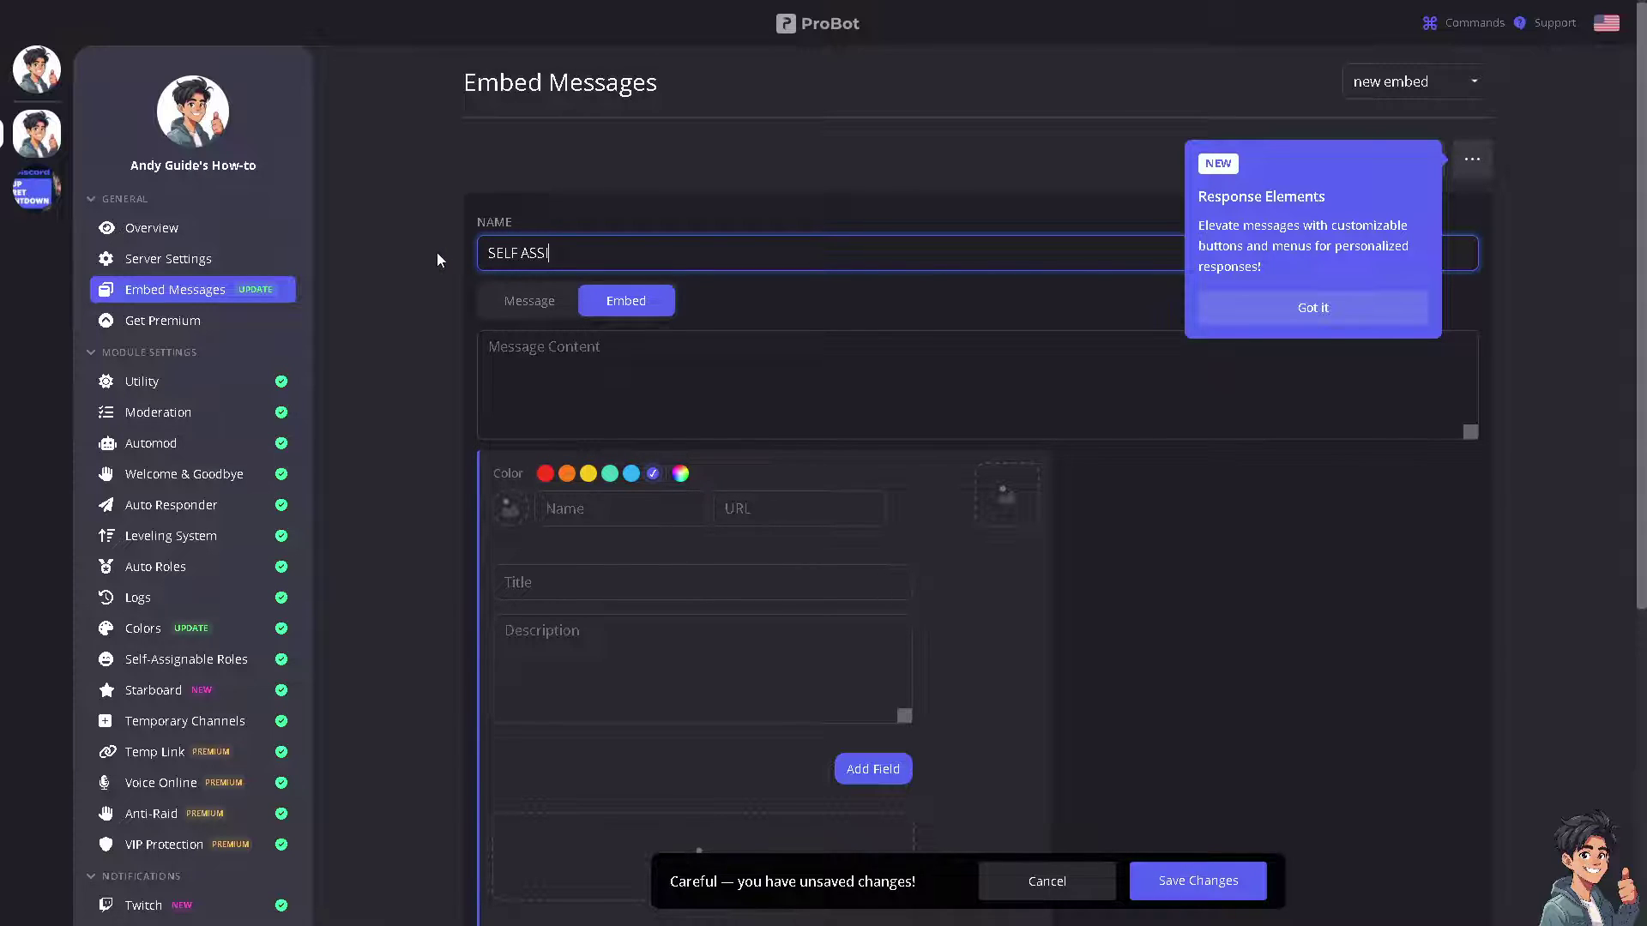
pyautogui.write('GNED EMOJI REATION')
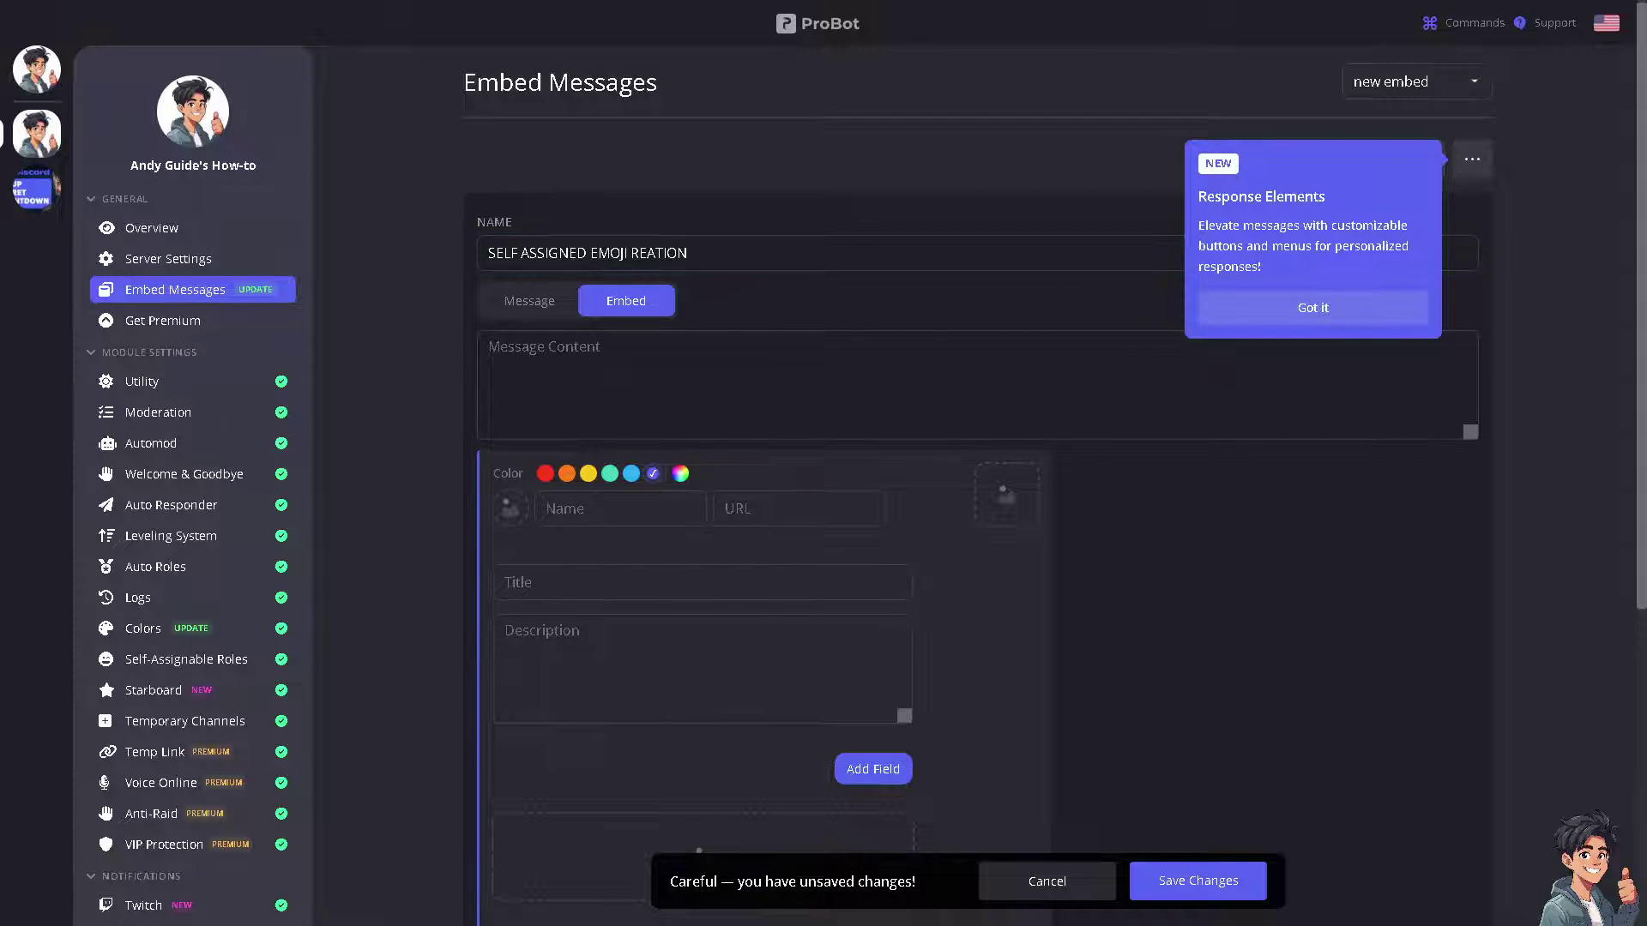
# Paste the tutorial text as message content and delete everything above the setup line.
pyautogui.click(1328, 323)
pyautogui.click(781, 374)
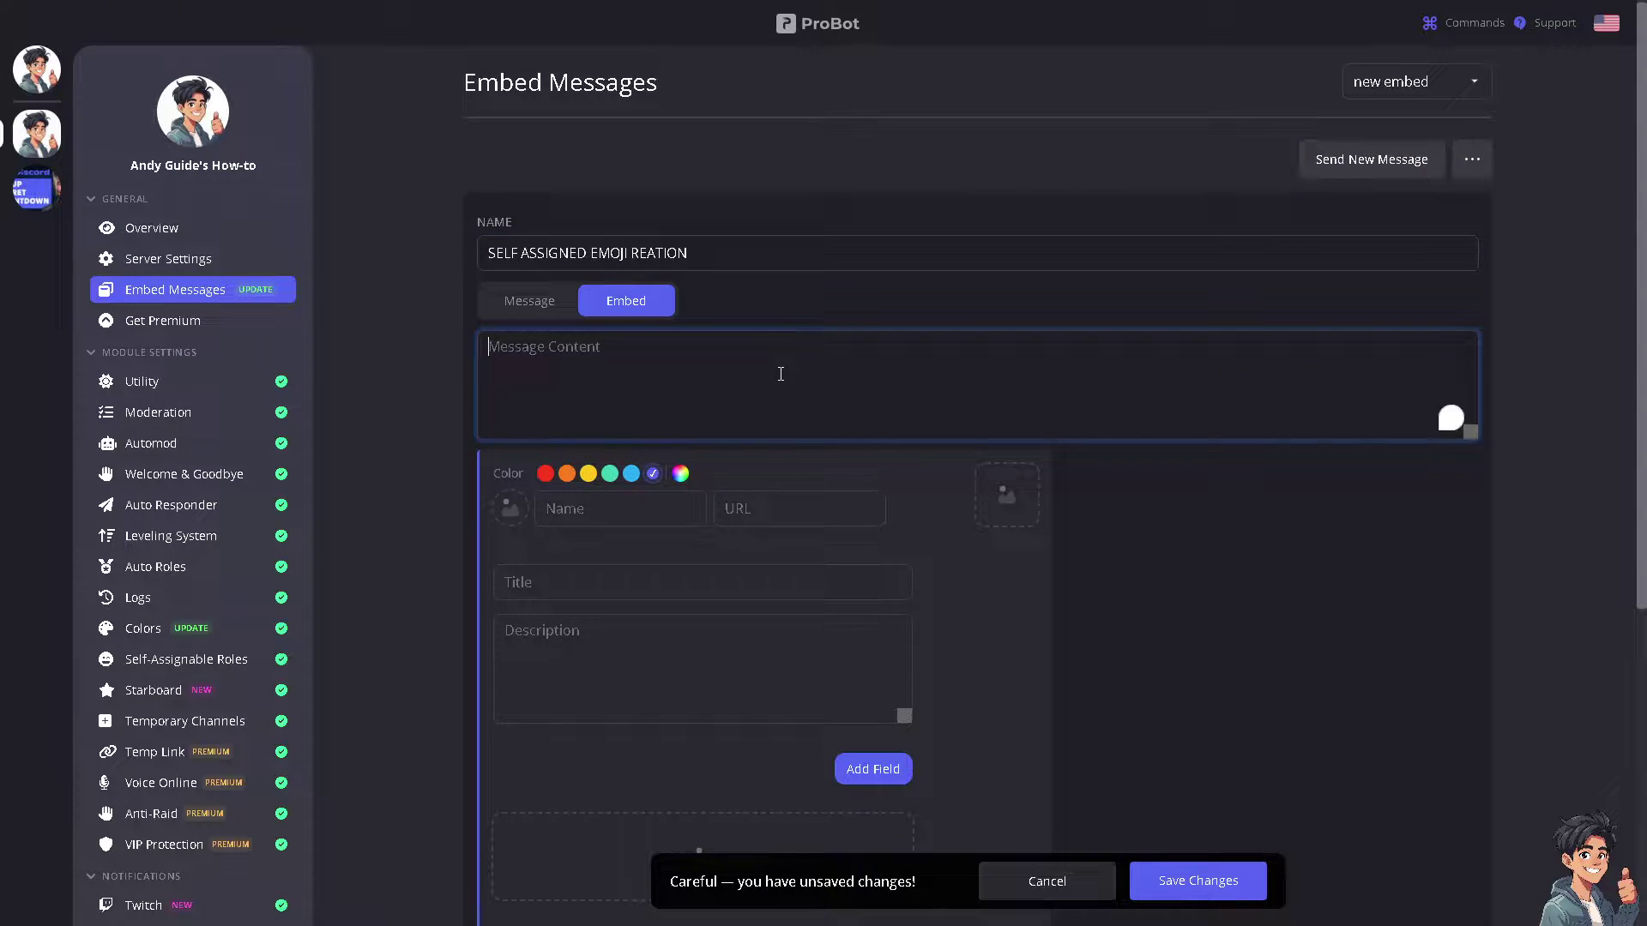
pyautogui.hotkey('ctrl', 'v')
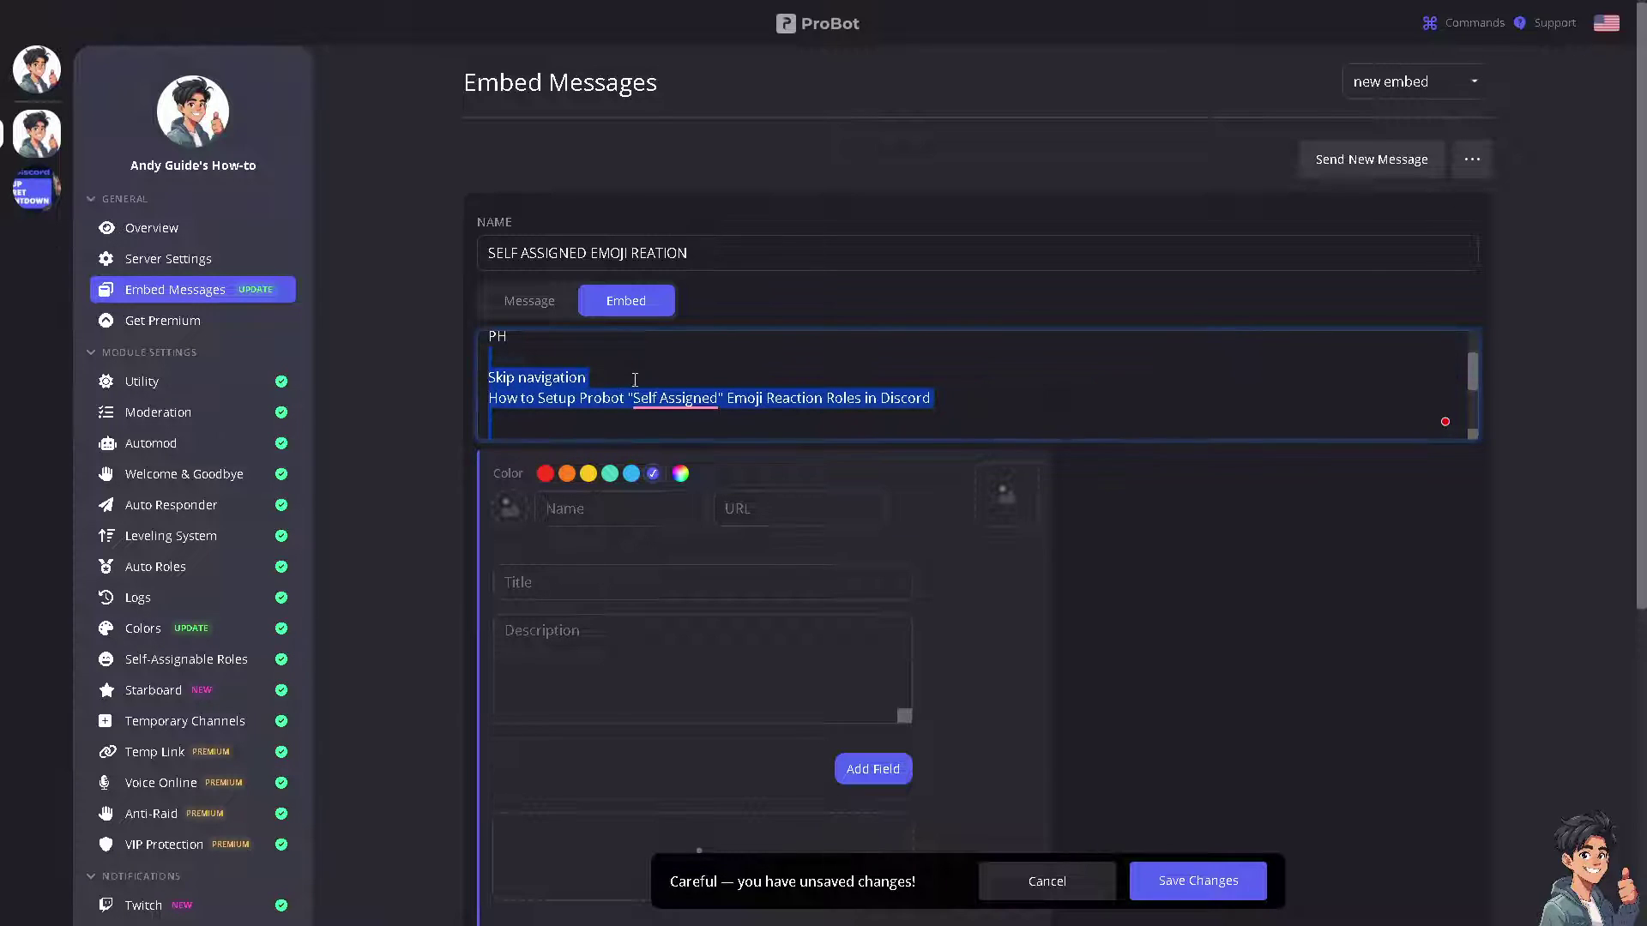
pyautogui.press('Left')
pyautogui.press('Down')
pyautogui.press('Down')
pyautogui.hotkey('ctrl', 'shift', 'Home')
pyautogui.press('BackSpace')
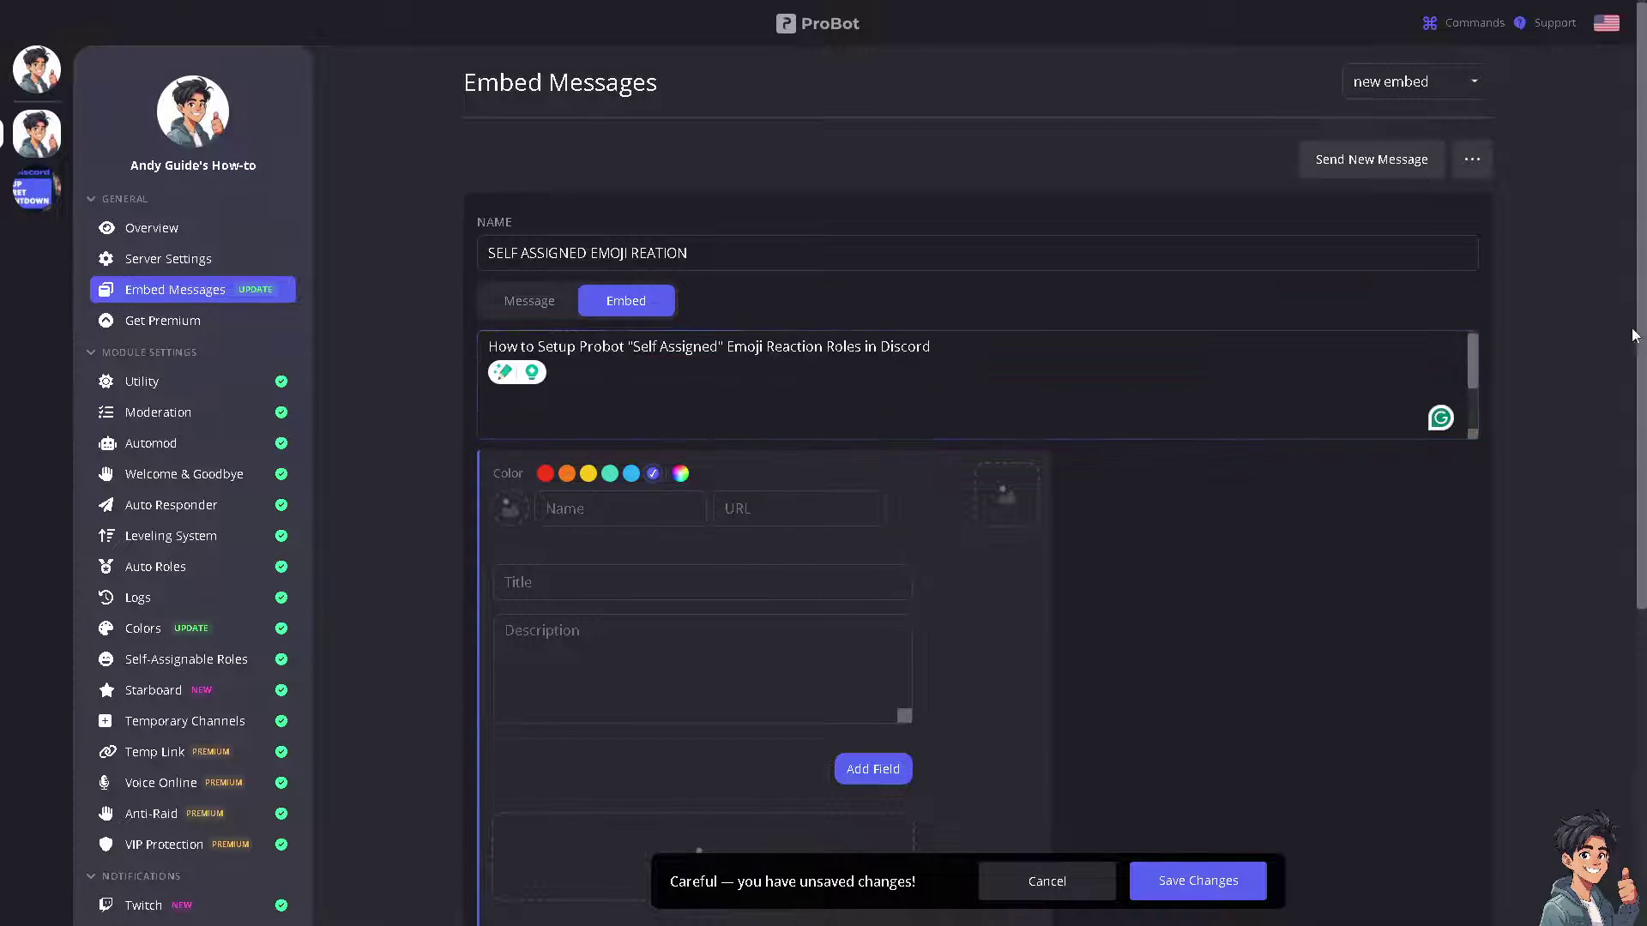
# Make the embed red, use the embed name as the author Name, and save.
pyautogui.click(546, 474)
pyautogui.click(579, 508)
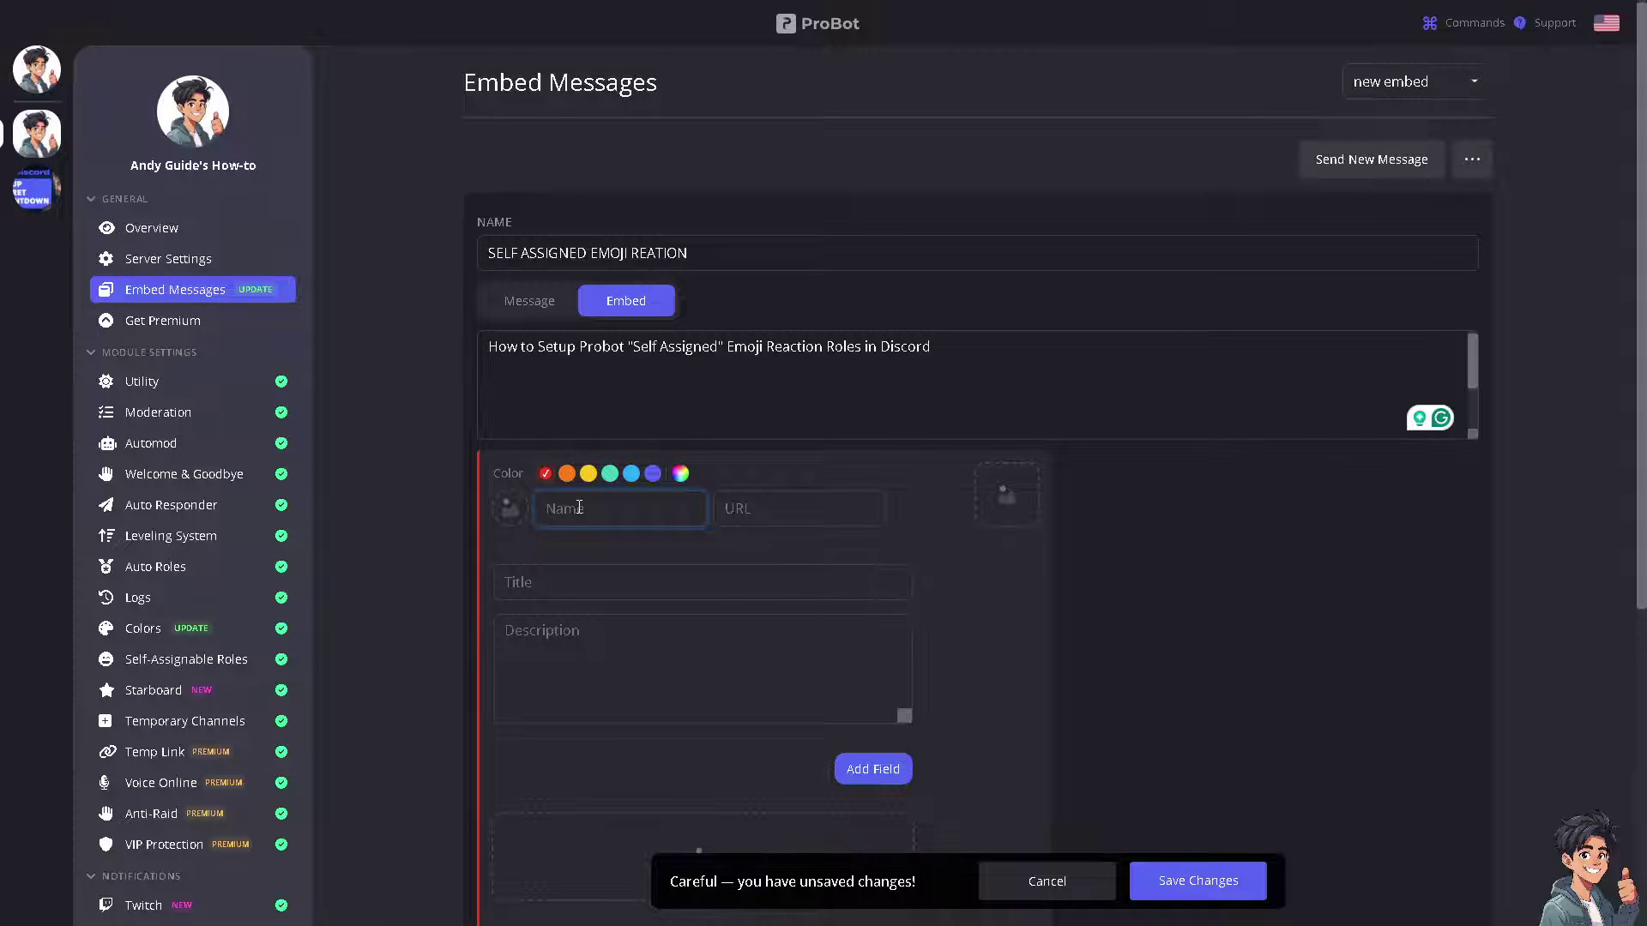
pyautogui.moveTo(710, 256); pyautogui.dragTo(397, 262)
pyautogui.hotkey('ctrl', 'c')
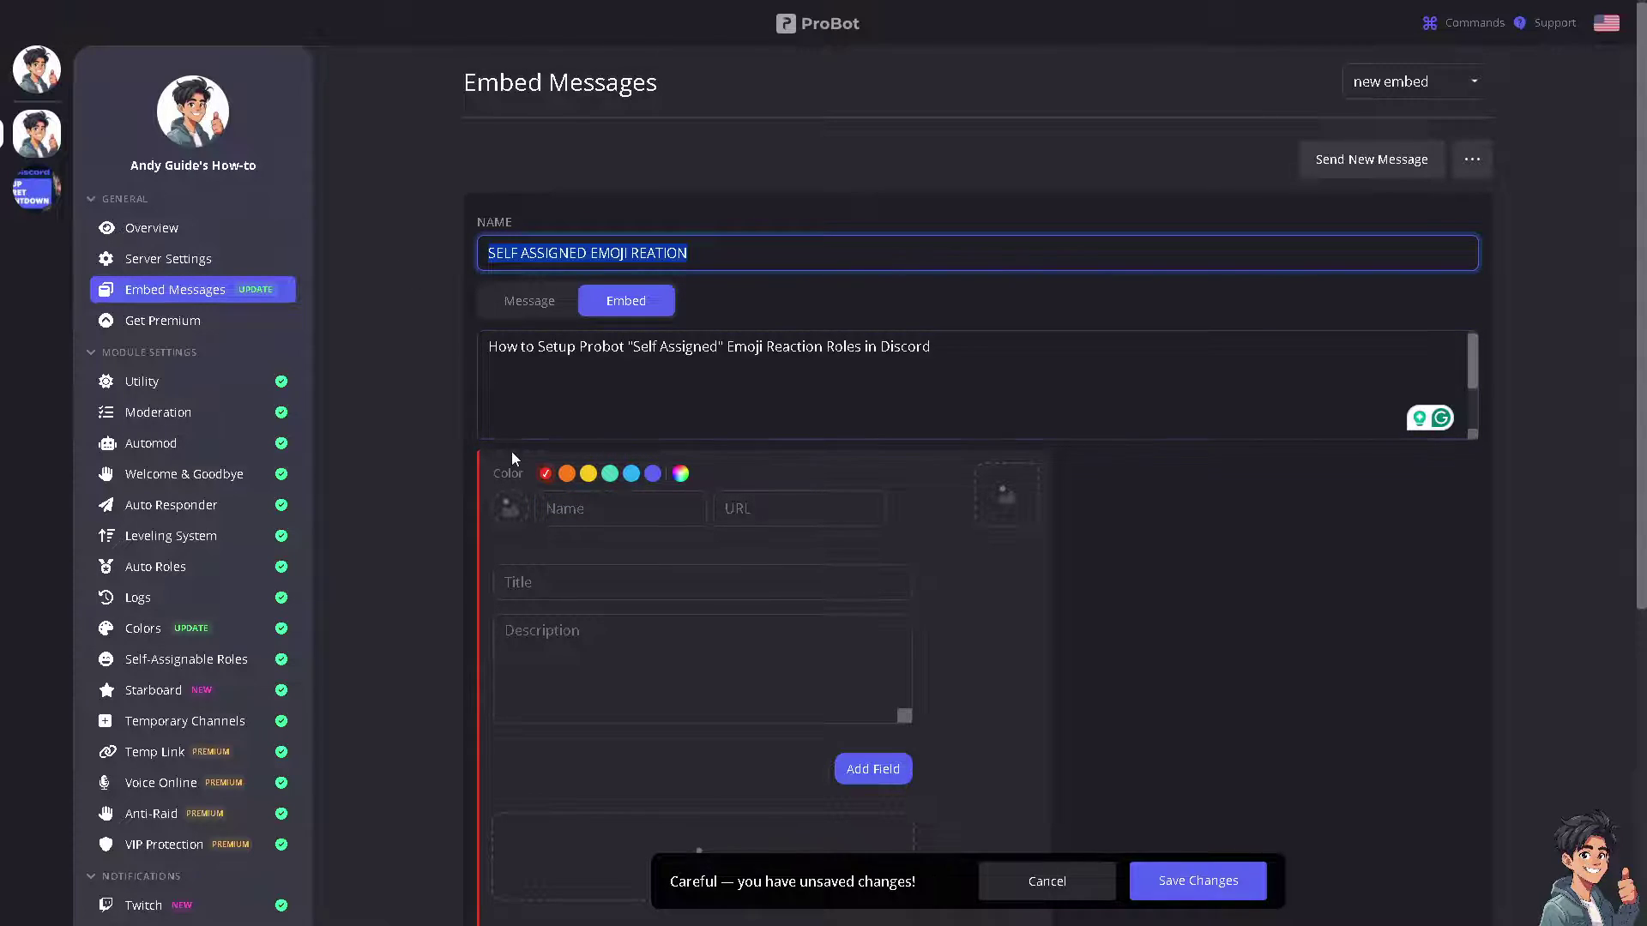
pyautogui.click(573, 509)
pyautogui.hotkey('ctrl', 'v')
pyautogui.click(573, 583)
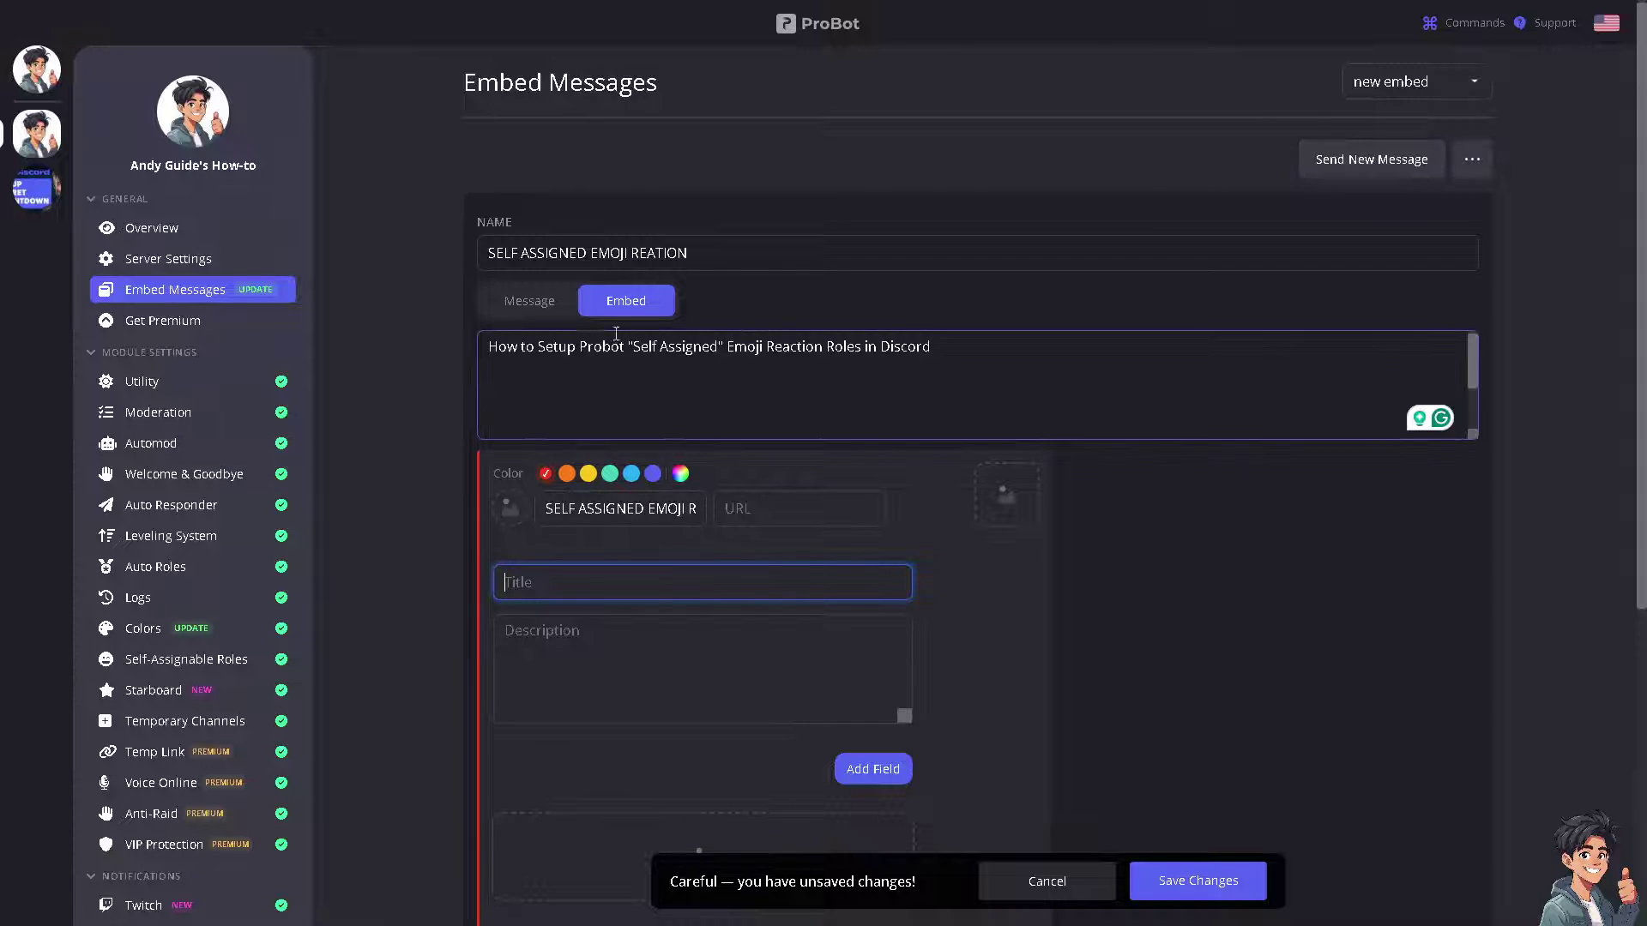
pyautogui.click(531, 301)
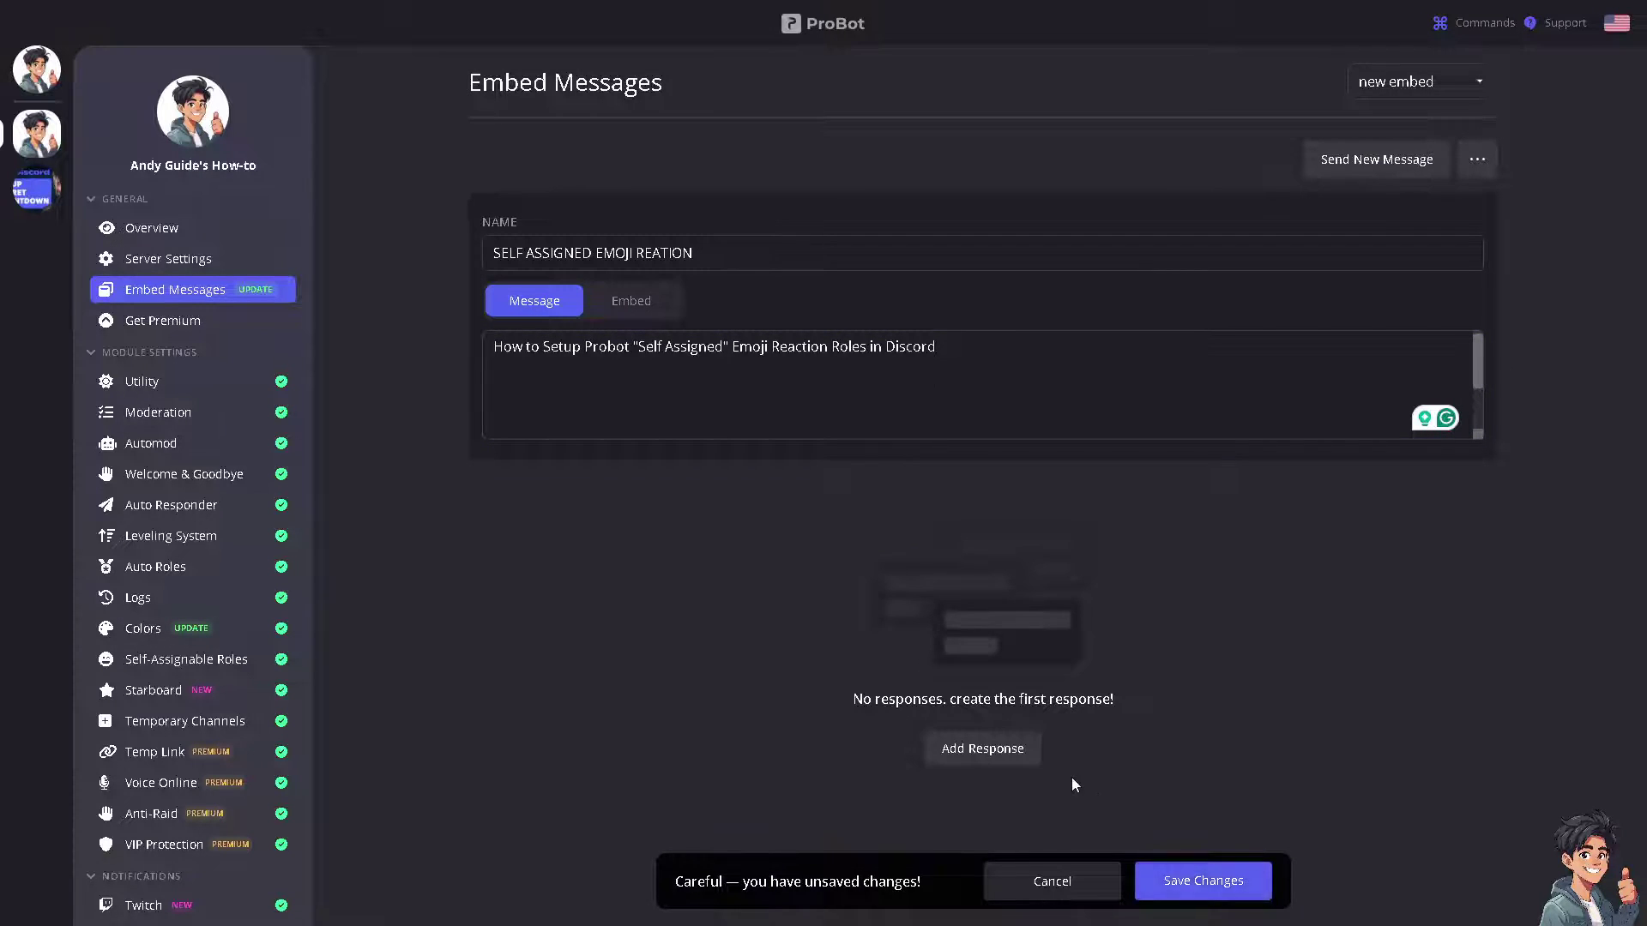
pyautogui.hotkey('ctrl', 's')
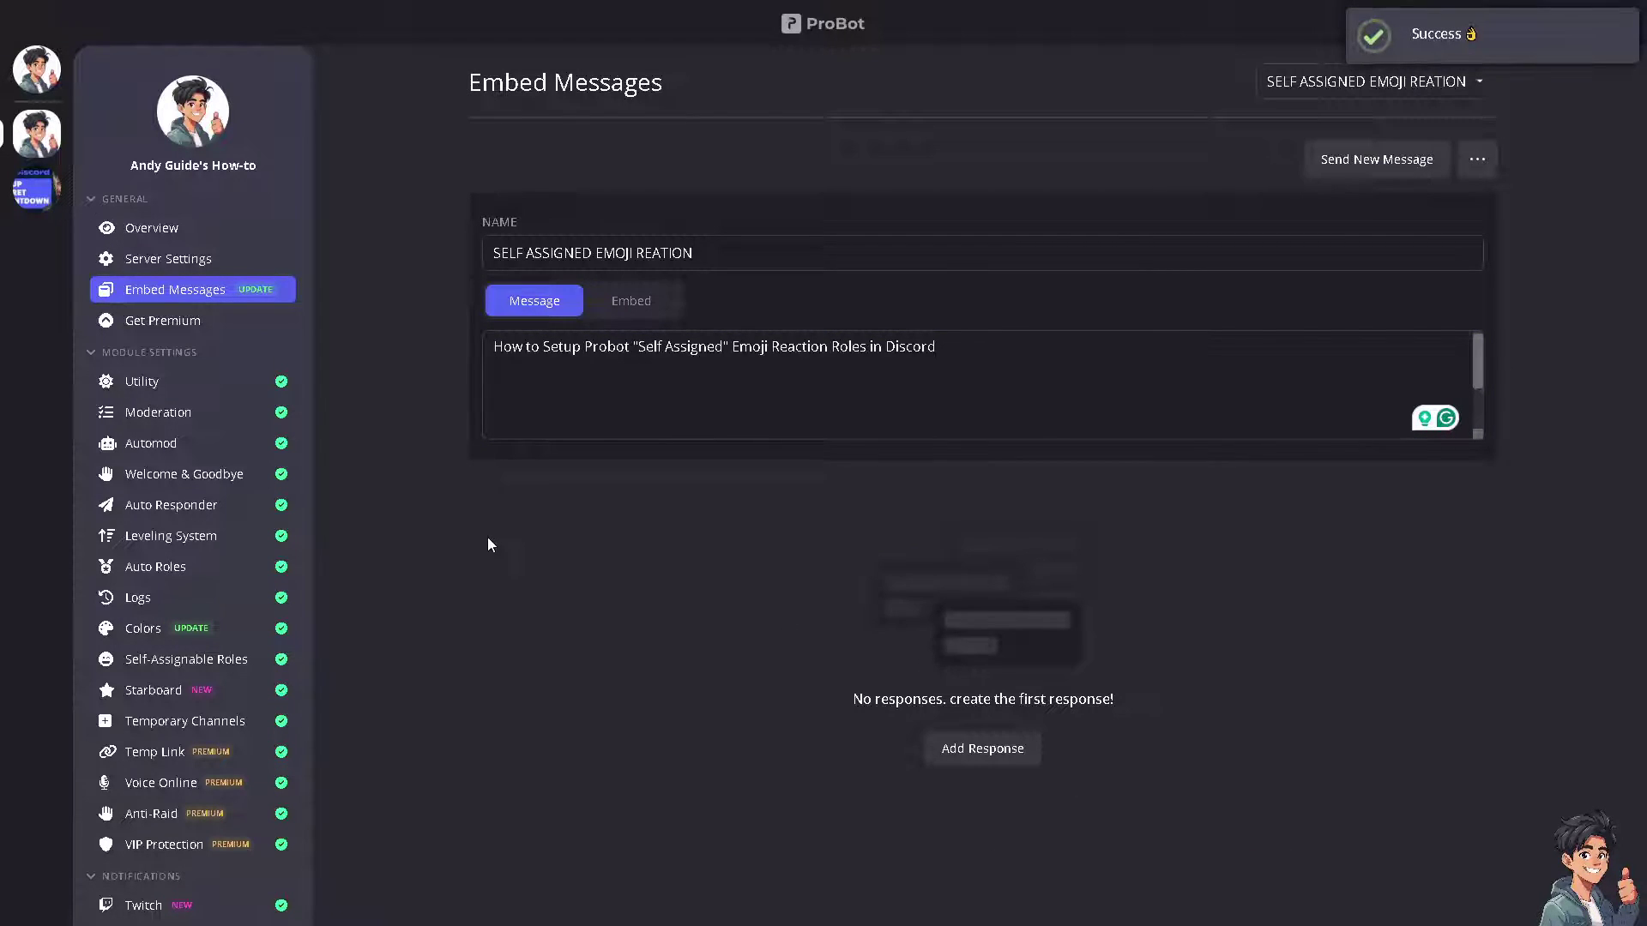
# Send the SELF ASSIGNED EMOJI REATION embed as a new message to vip-for-sale, then close the dialog.
pyautogui.click(1420, 163)
pyautogui.click(892, 452)
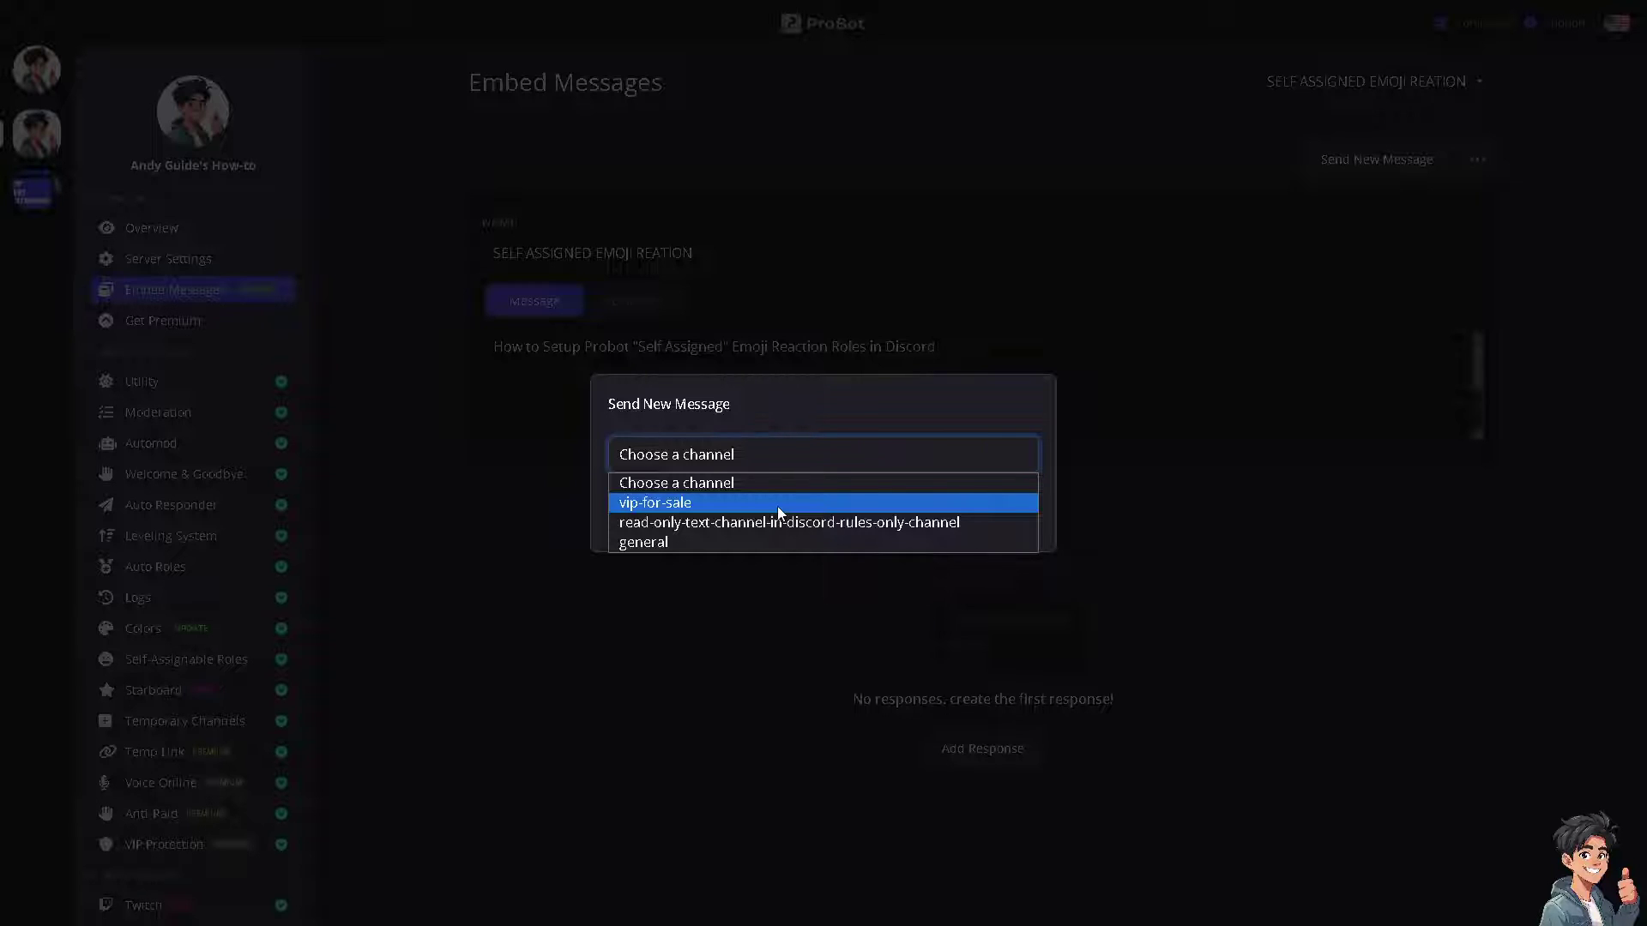
pyautogui.click(702, 504)
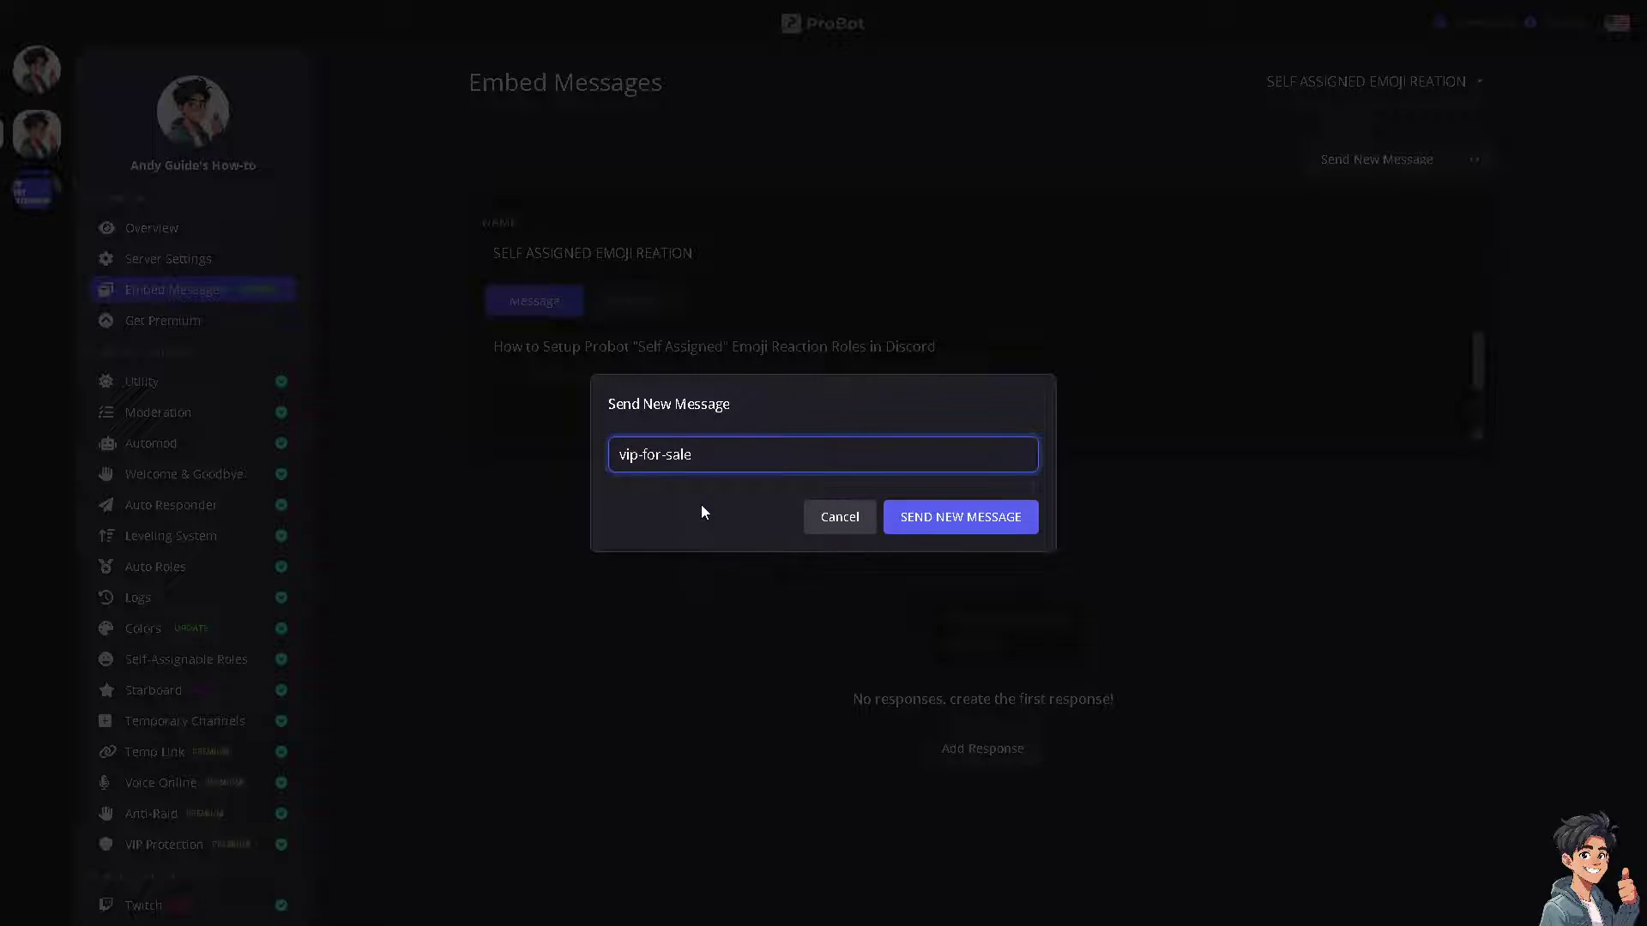
pyautogui.click(984, 532)
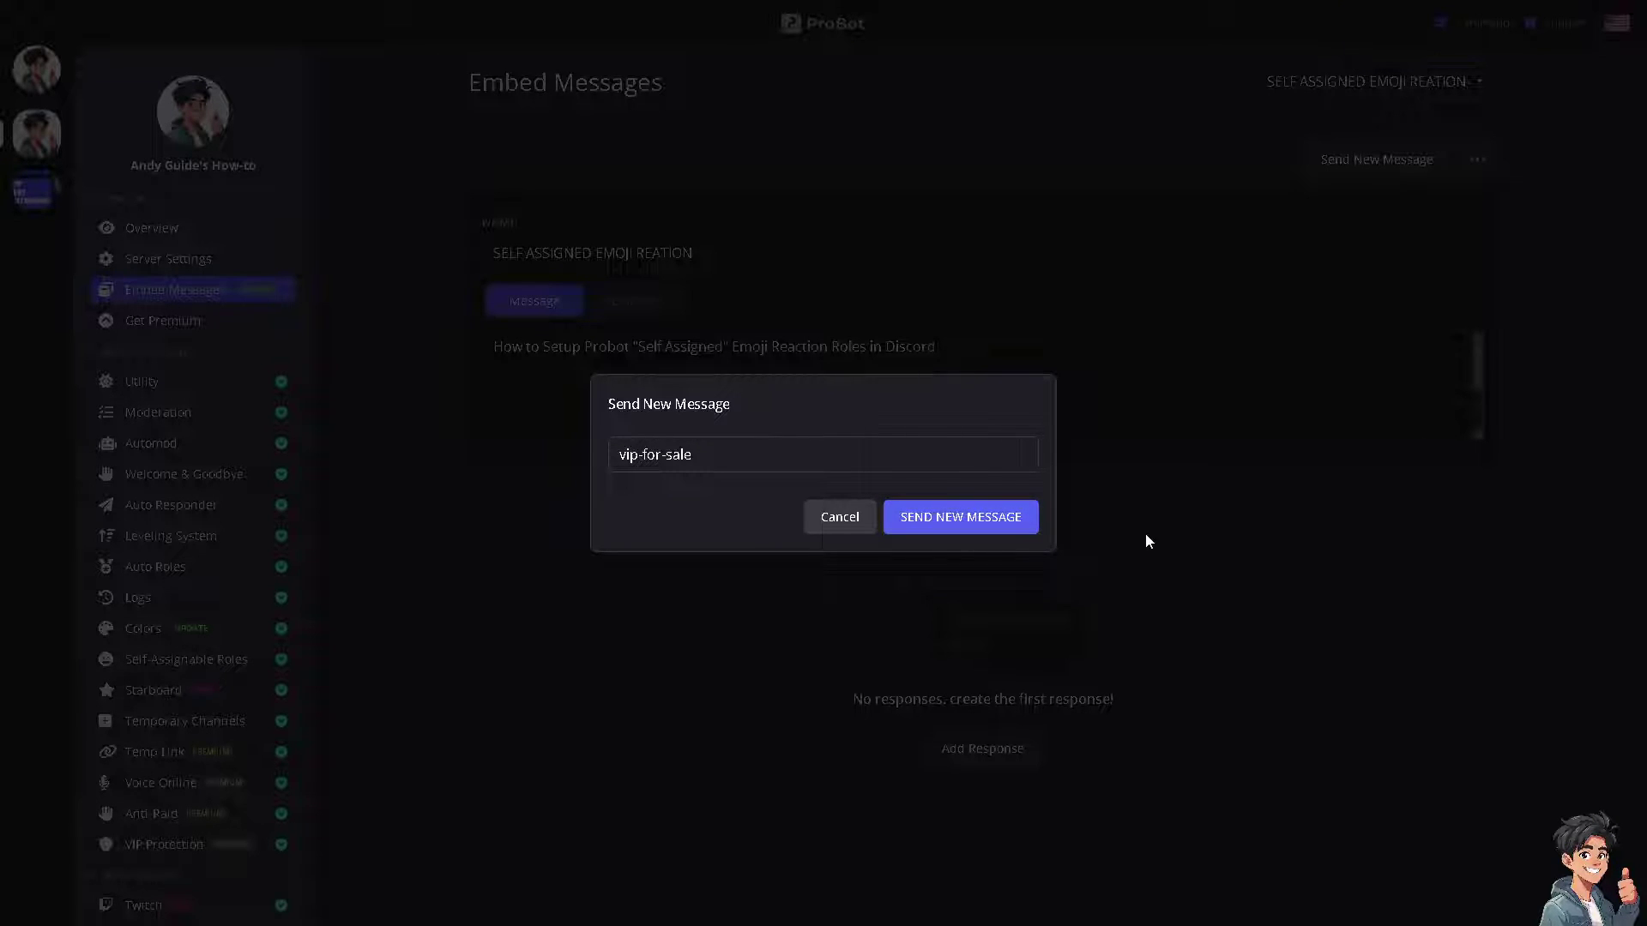
pyautogui.click(998, 532)
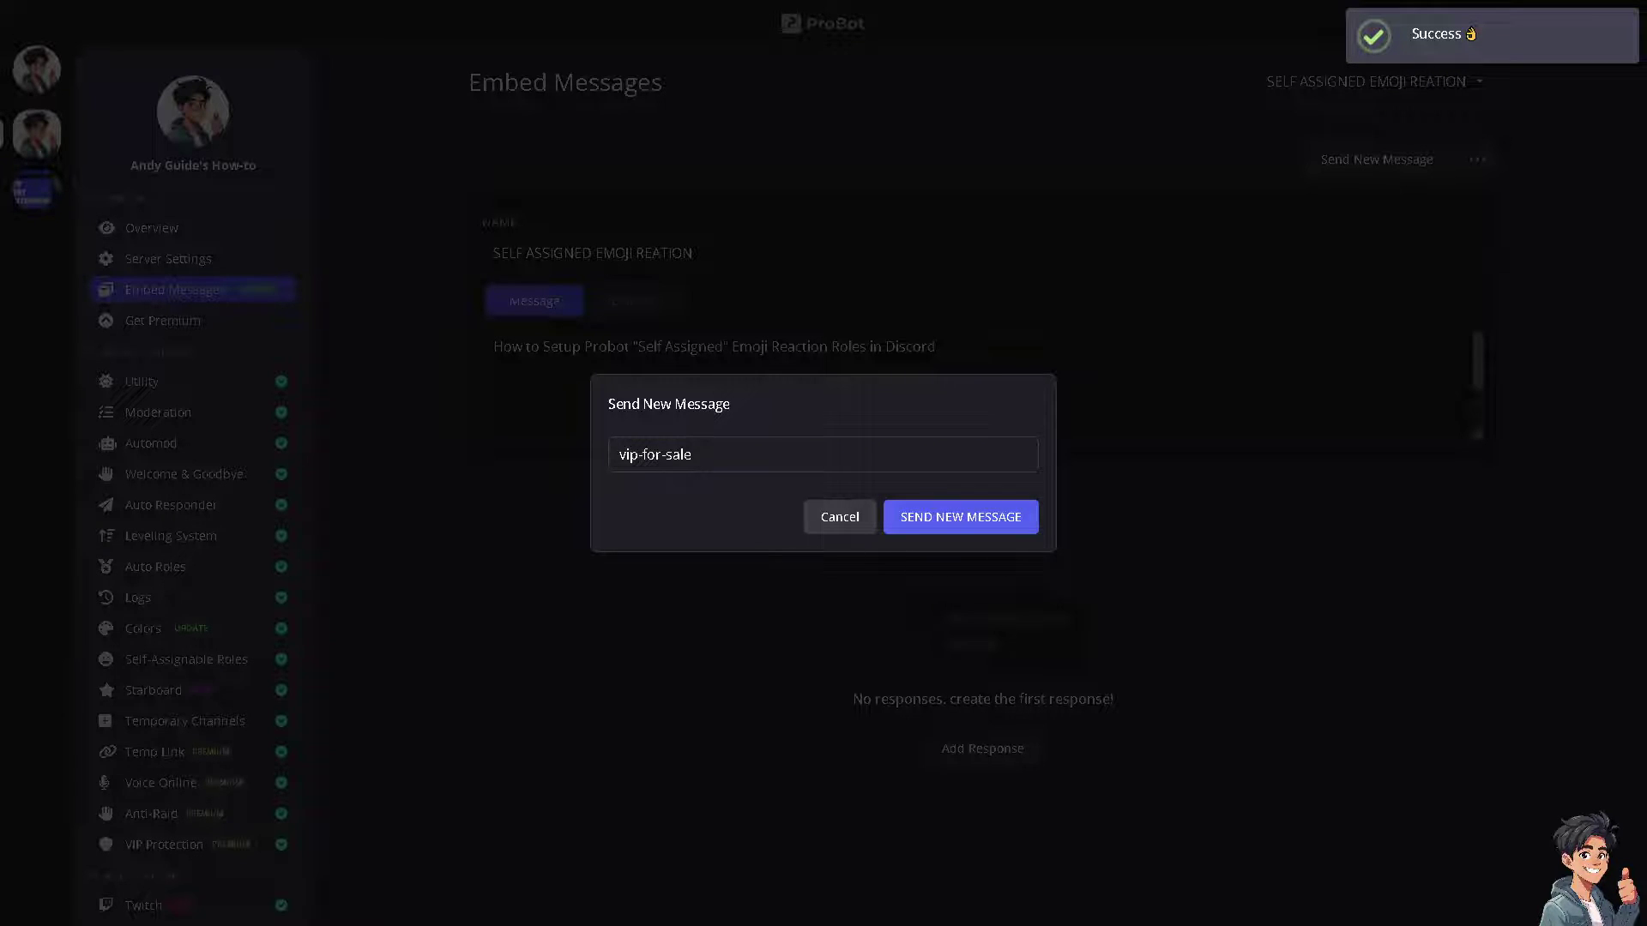
pyautogui.click(822, 525)
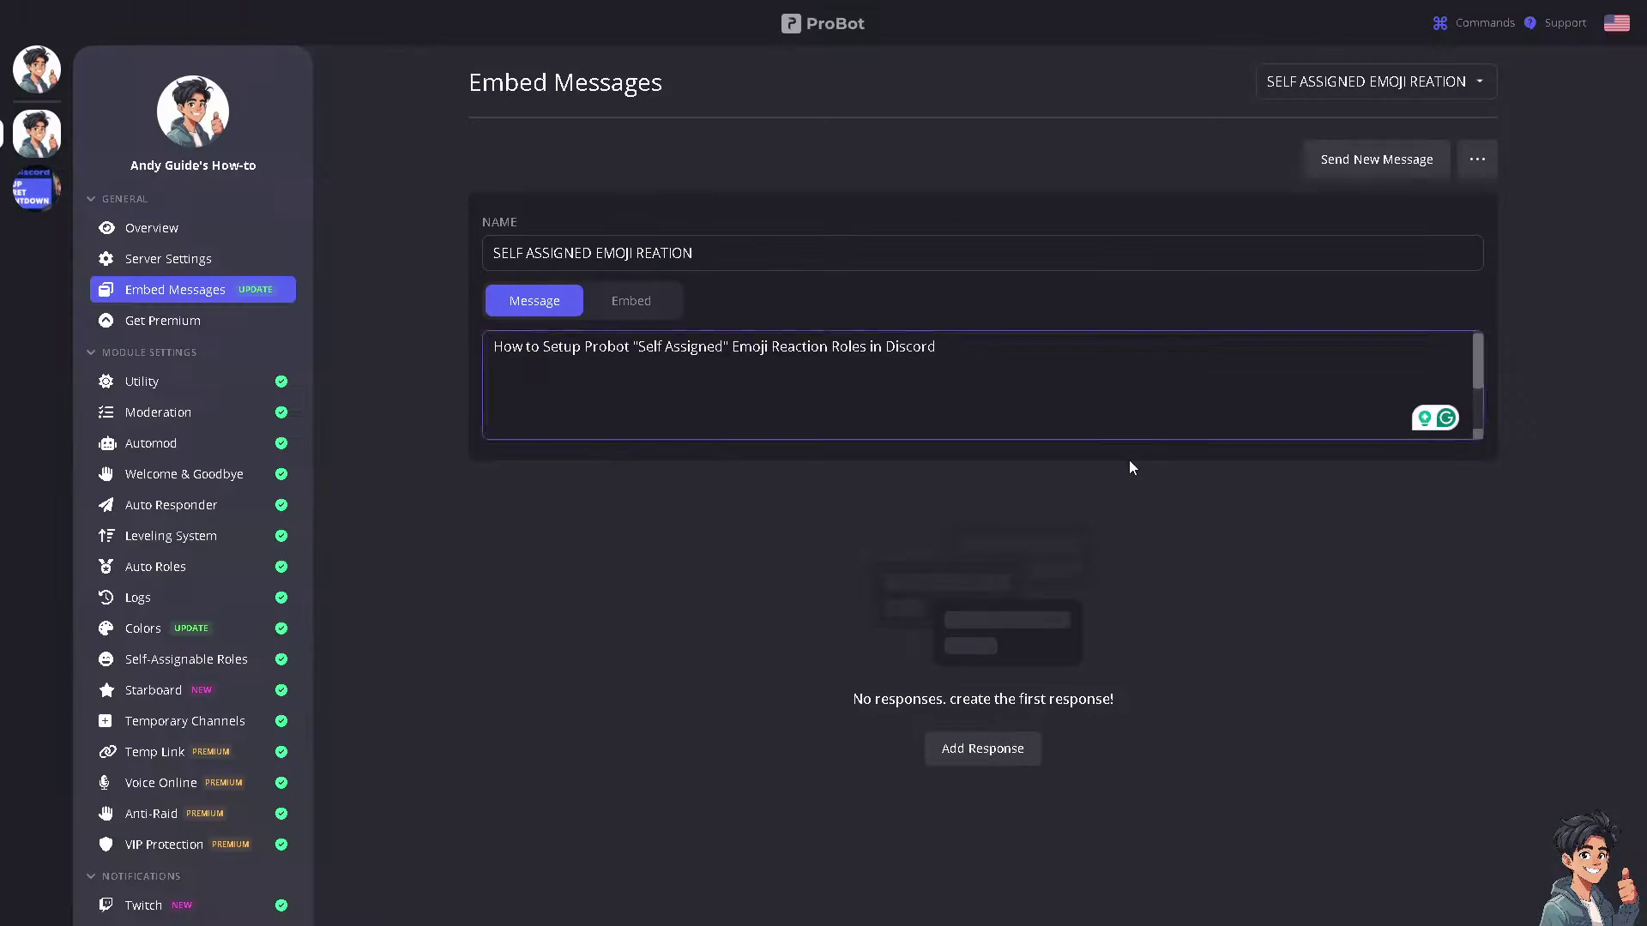
# Add two new messages on the Self-Assignable Roles page.
pyautogui.click(208, 669)
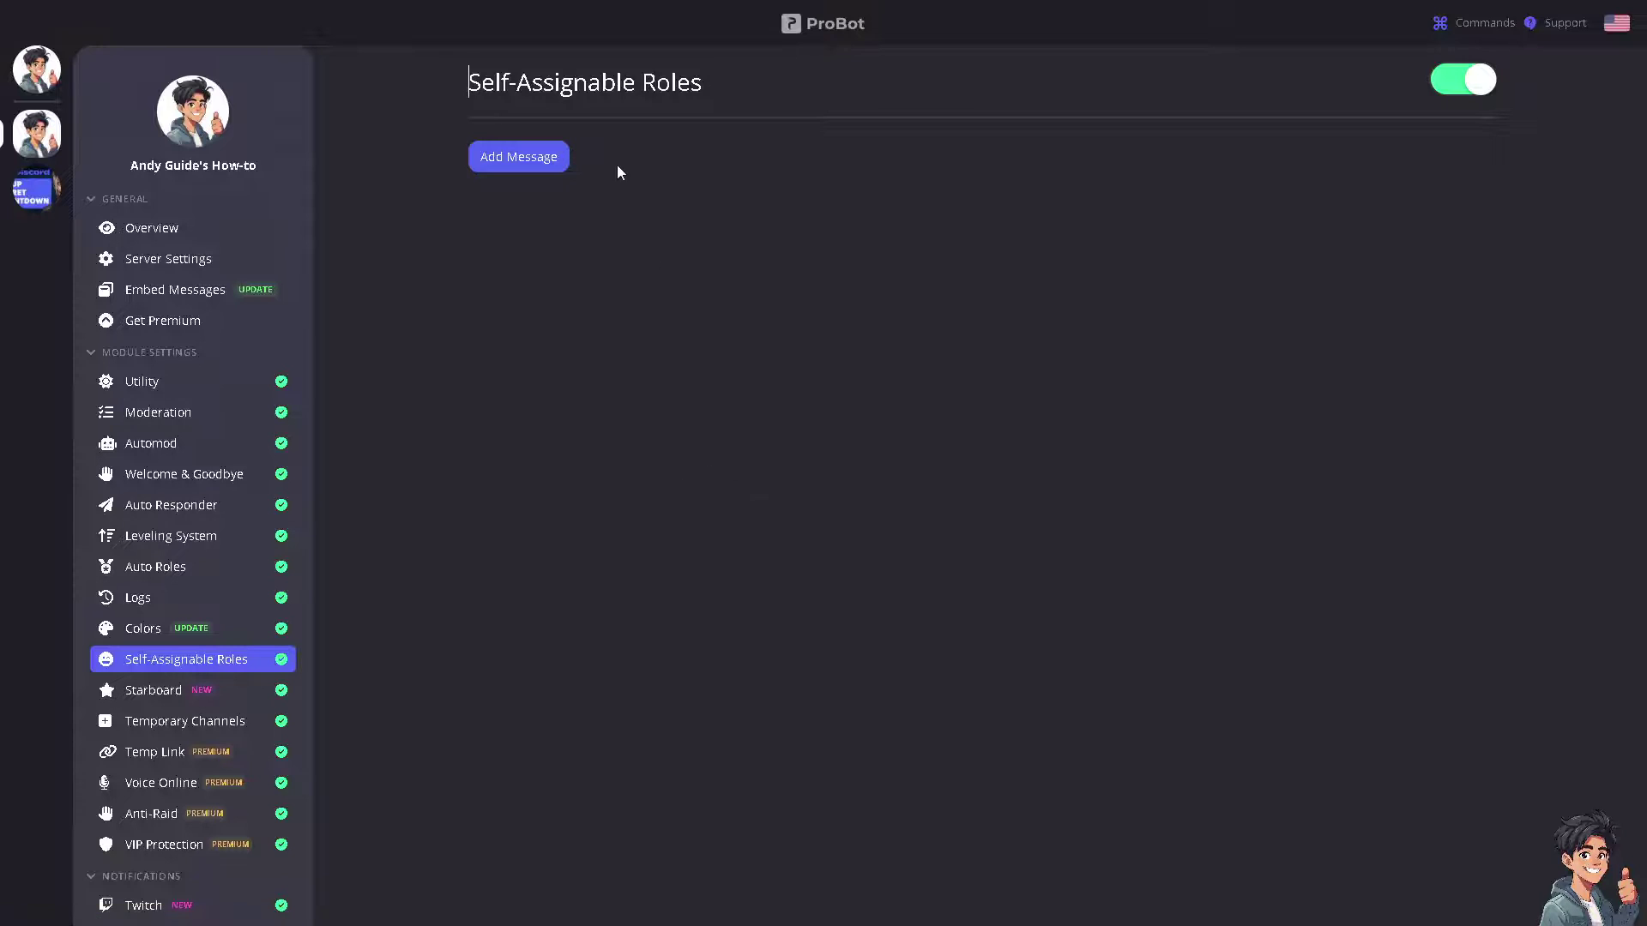
pyautogui.click(525, 159)
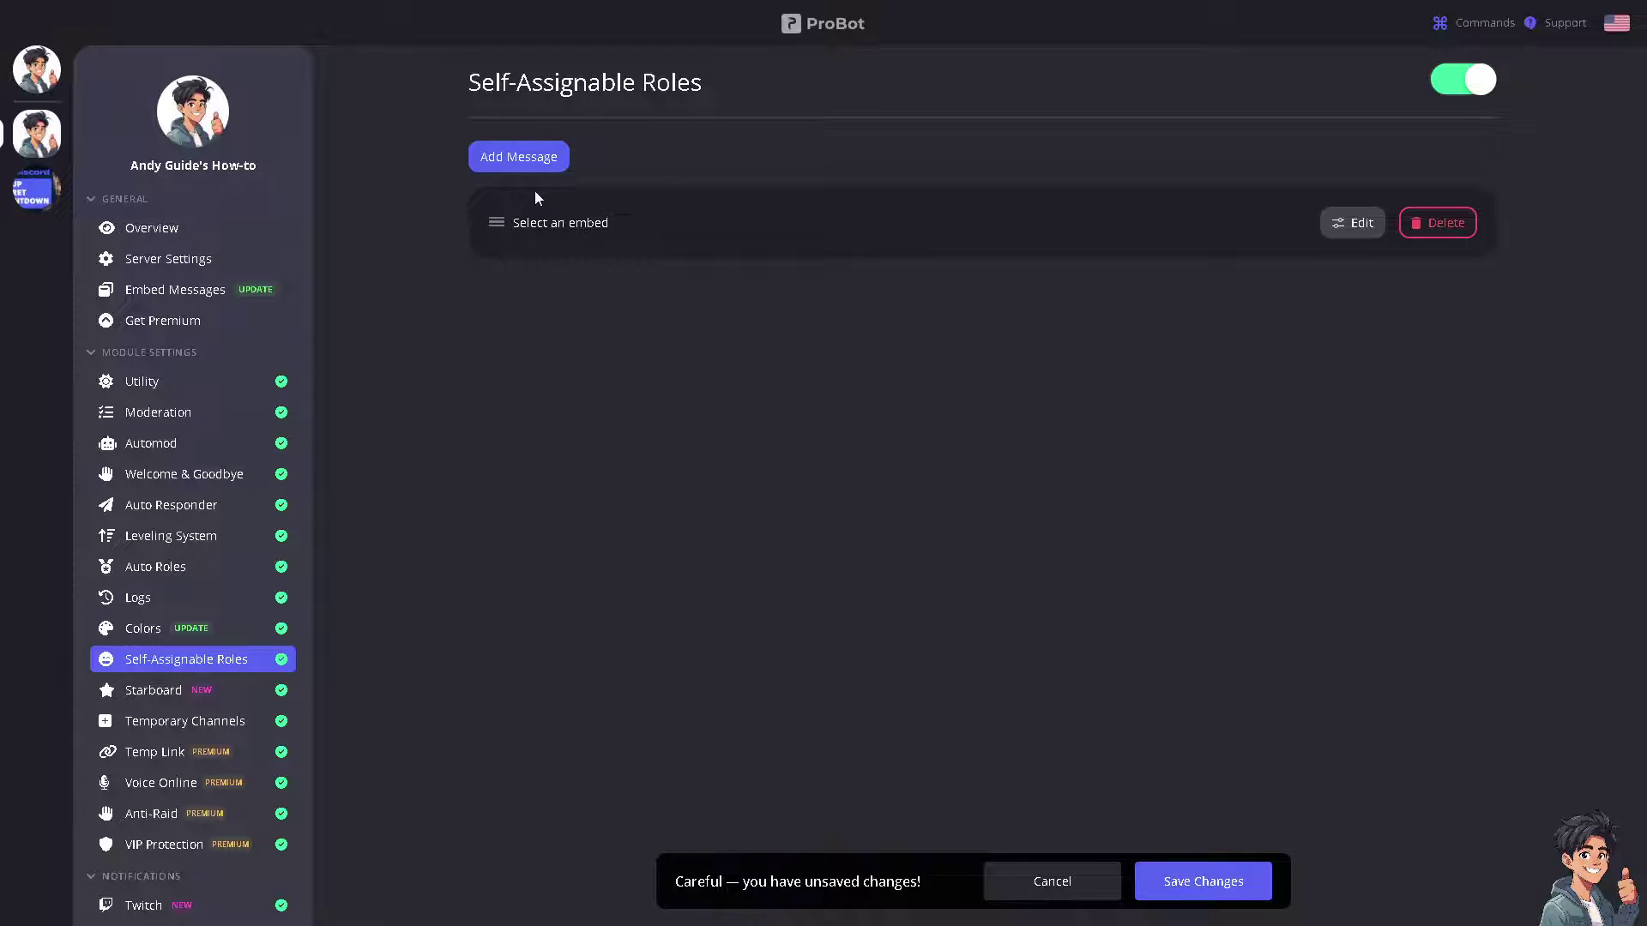
pyautogui.click(517, 157)
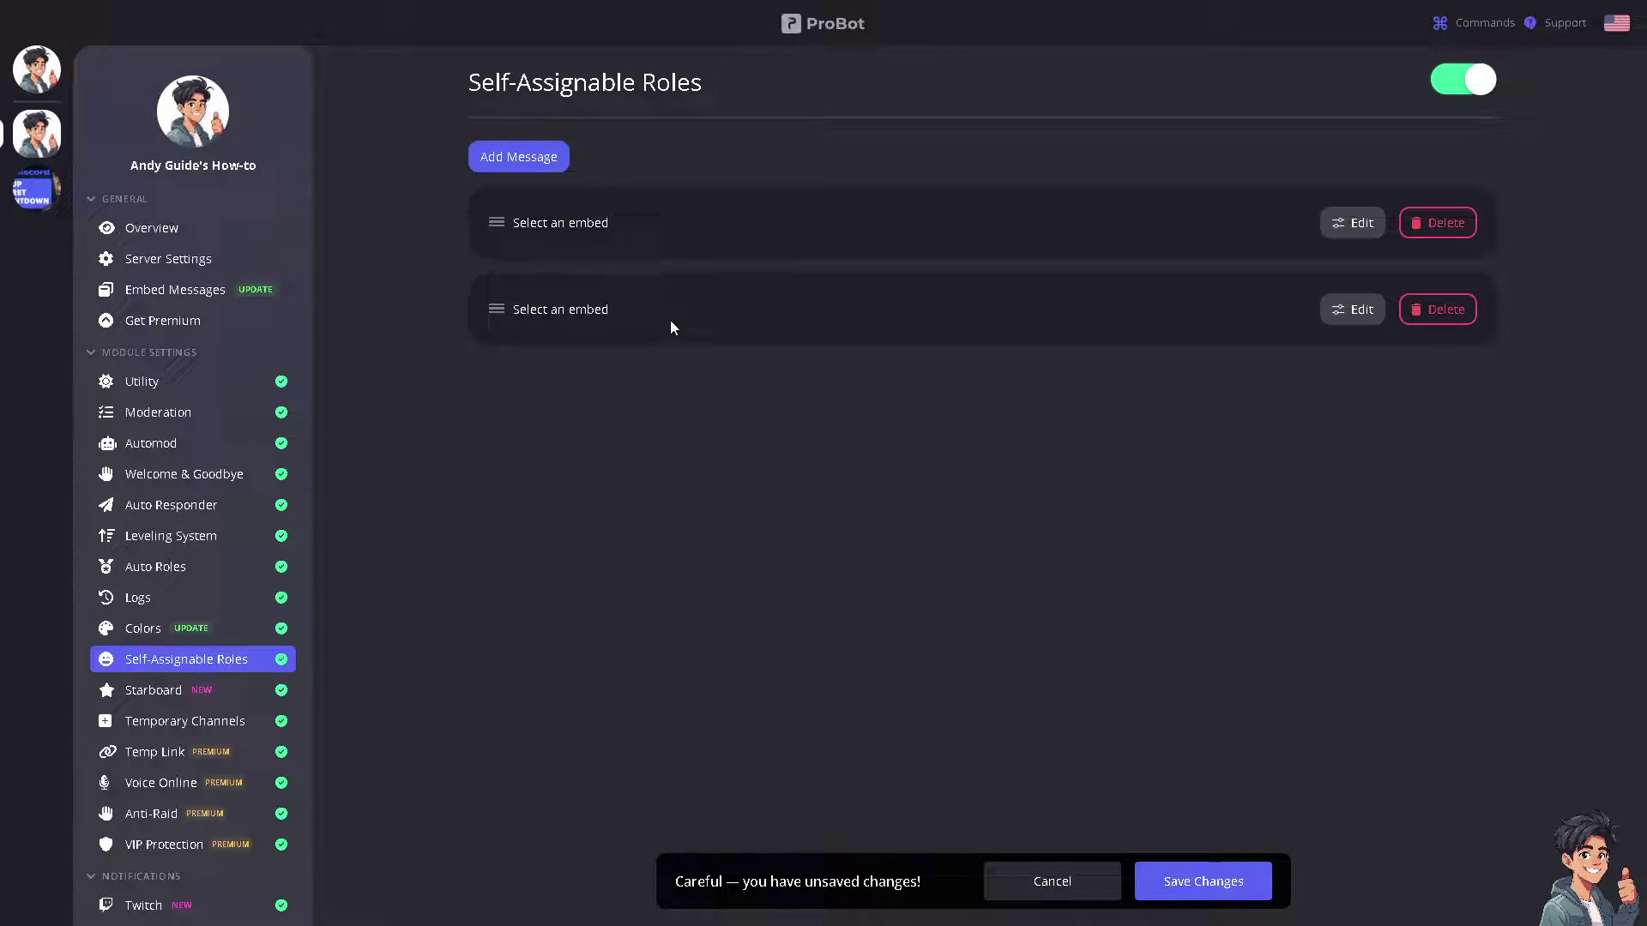
# Set the second role message's roles limit per user to 4.
pyautogui.click(1352, 309)
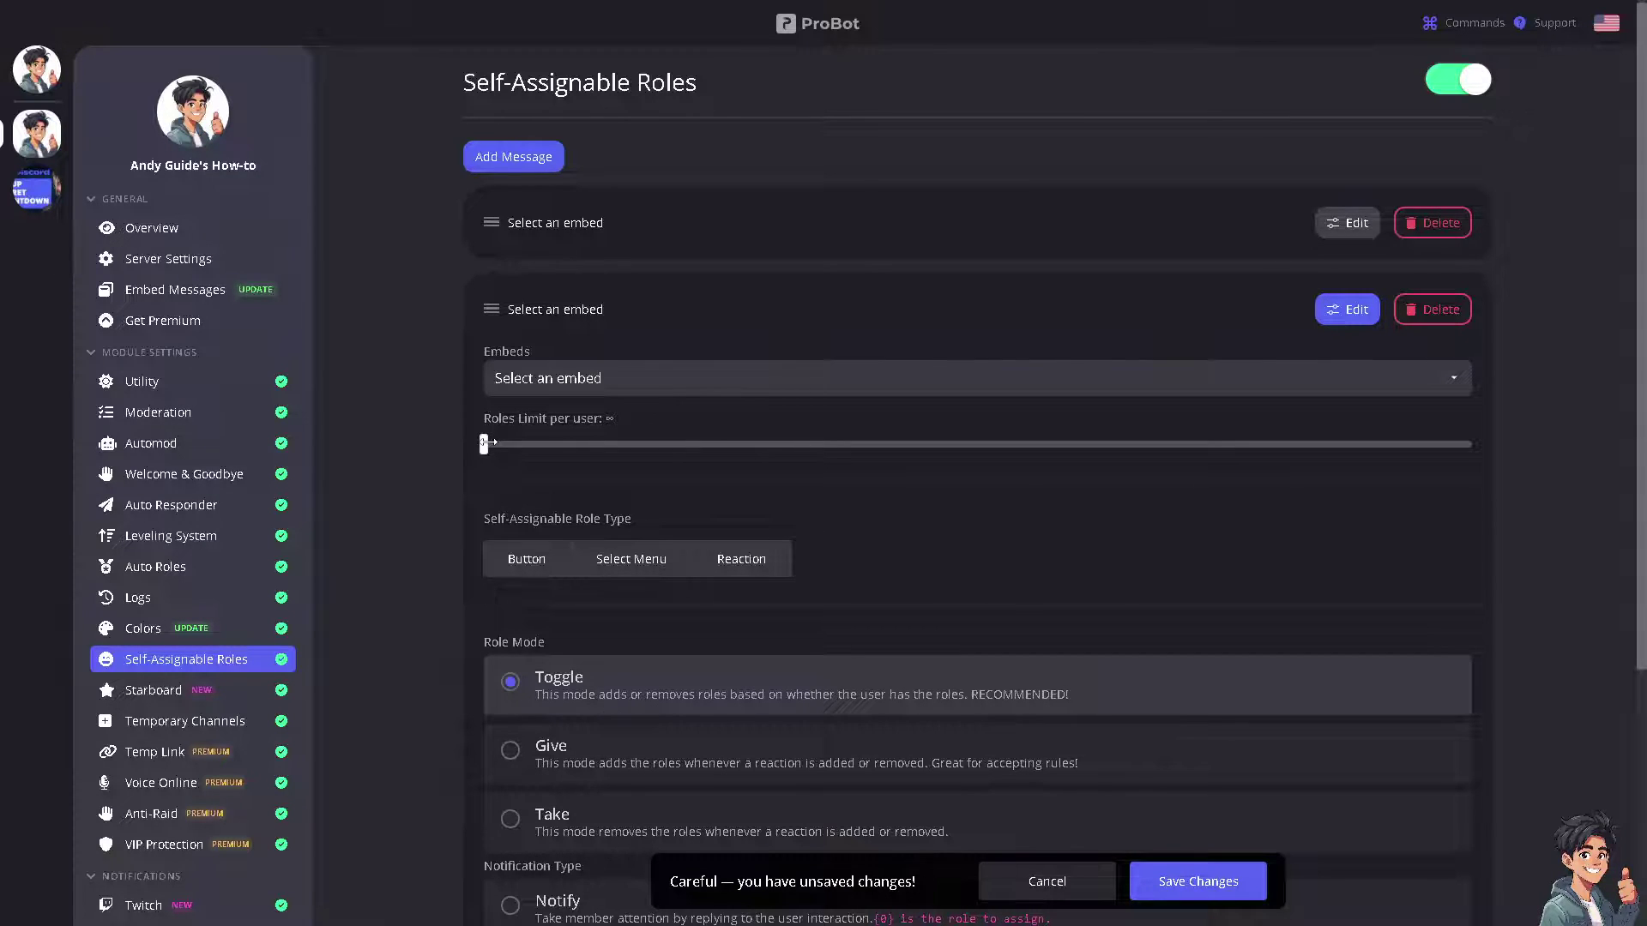
pyautogui.moveTo(483, 444); pyautogui.dragTo(532, 442)
pyautogui.scroll(-2, 574, 482)
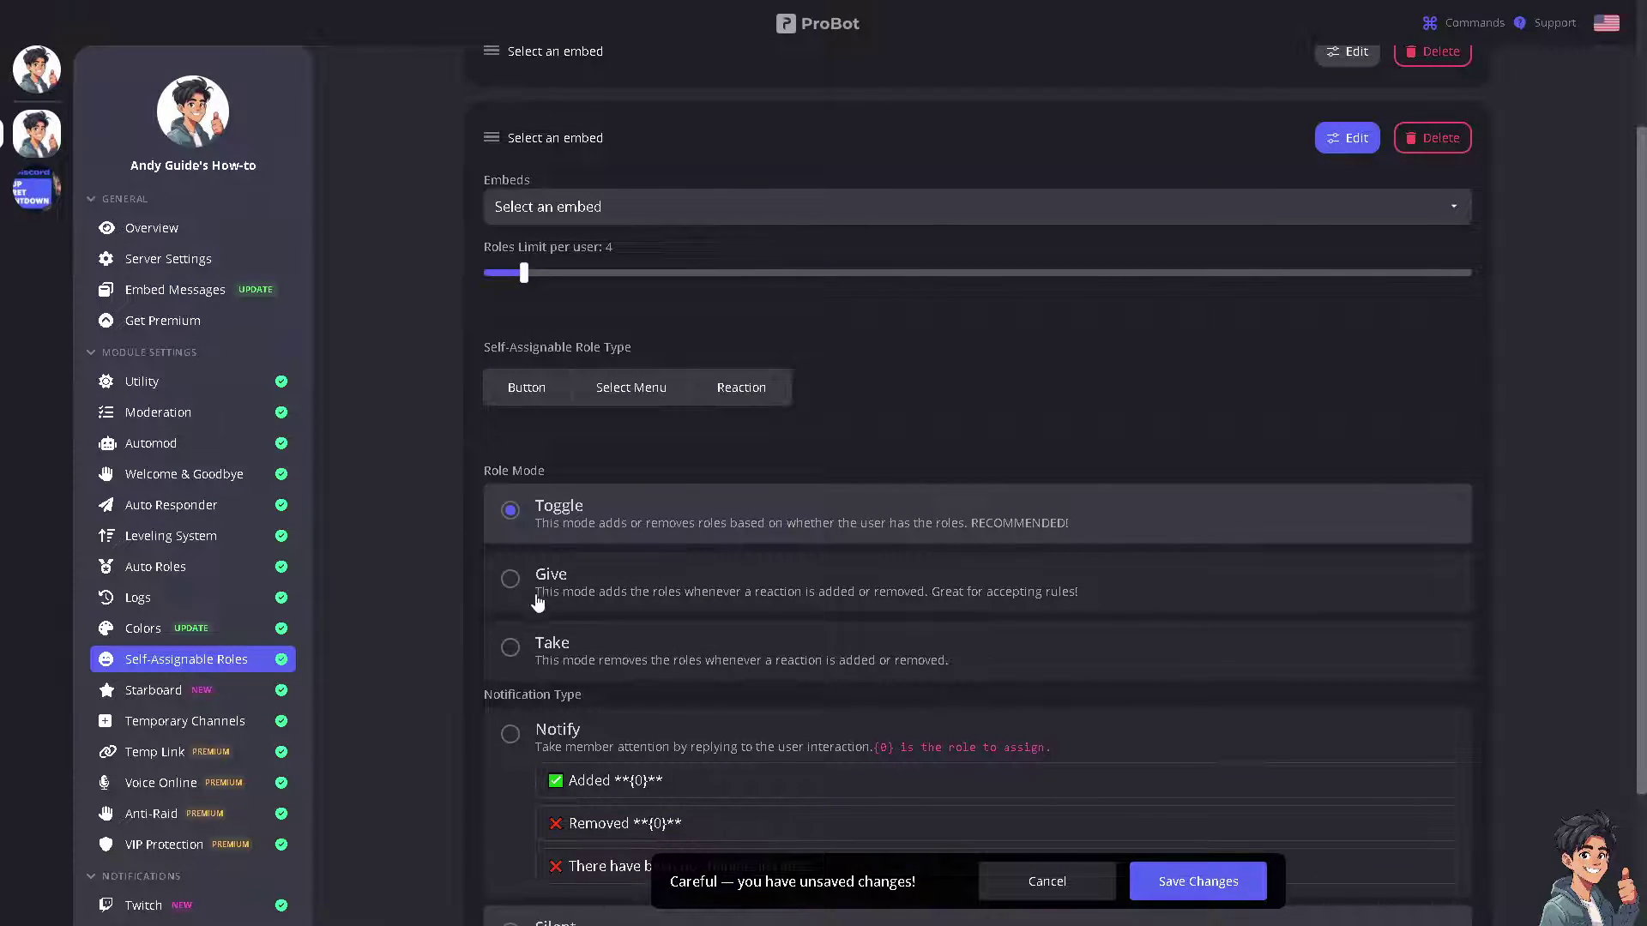
pyautogui.scroll(-2, 1118, 691)
pyautogui.scroll(3, 1162, 815)
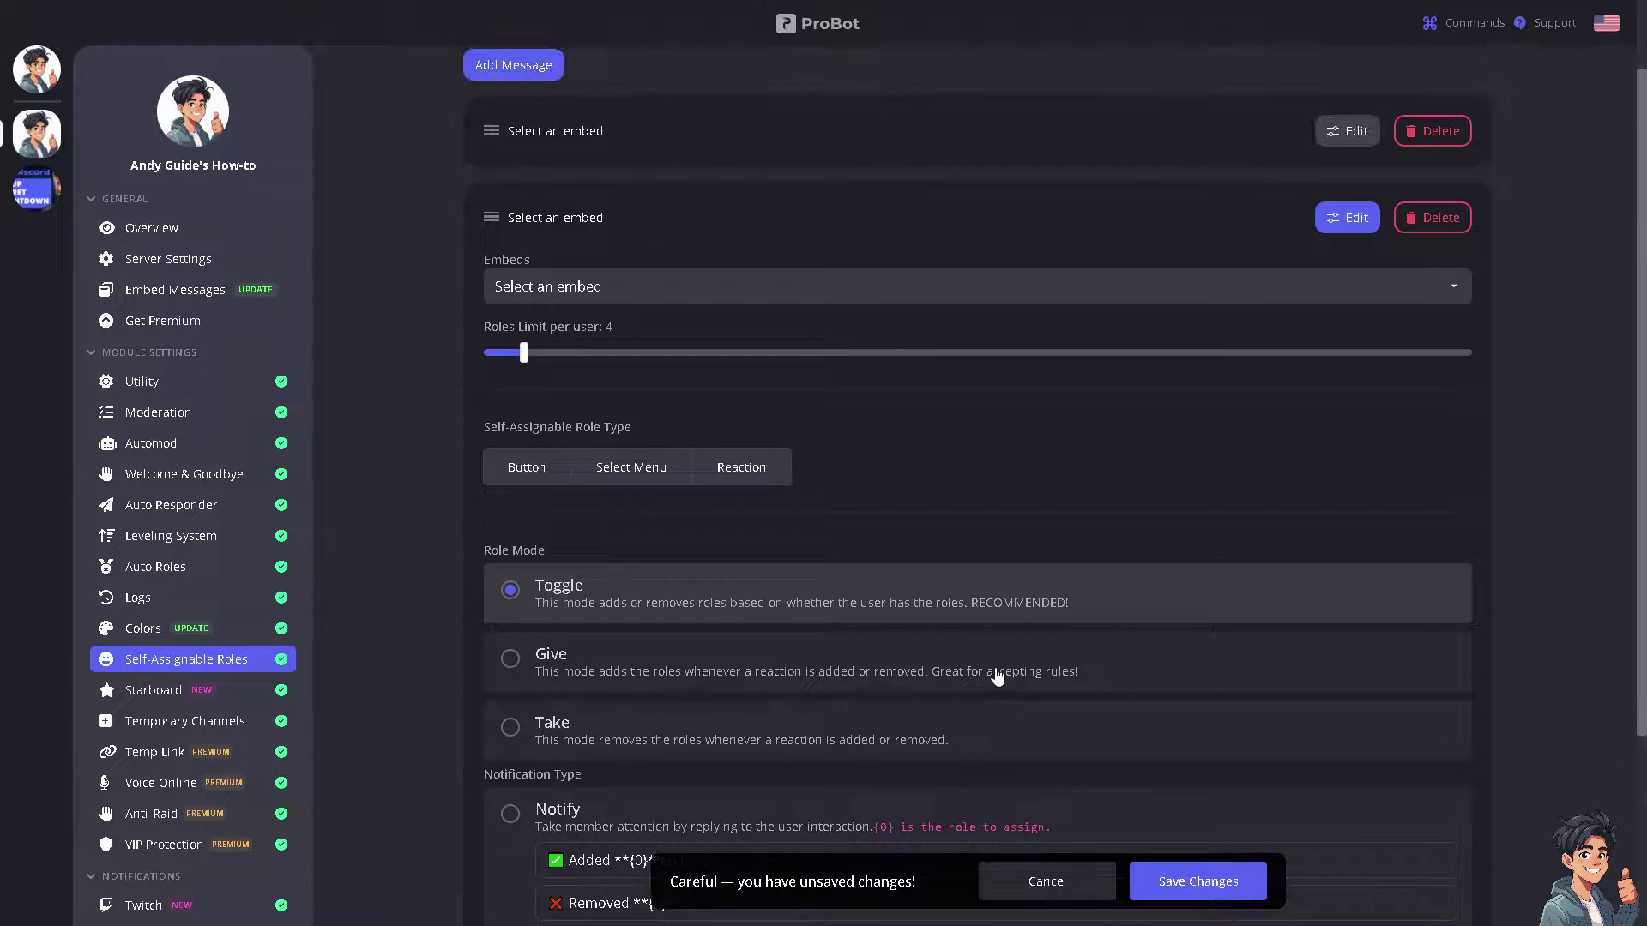
pyautogui.scroll(1, 997, 678)
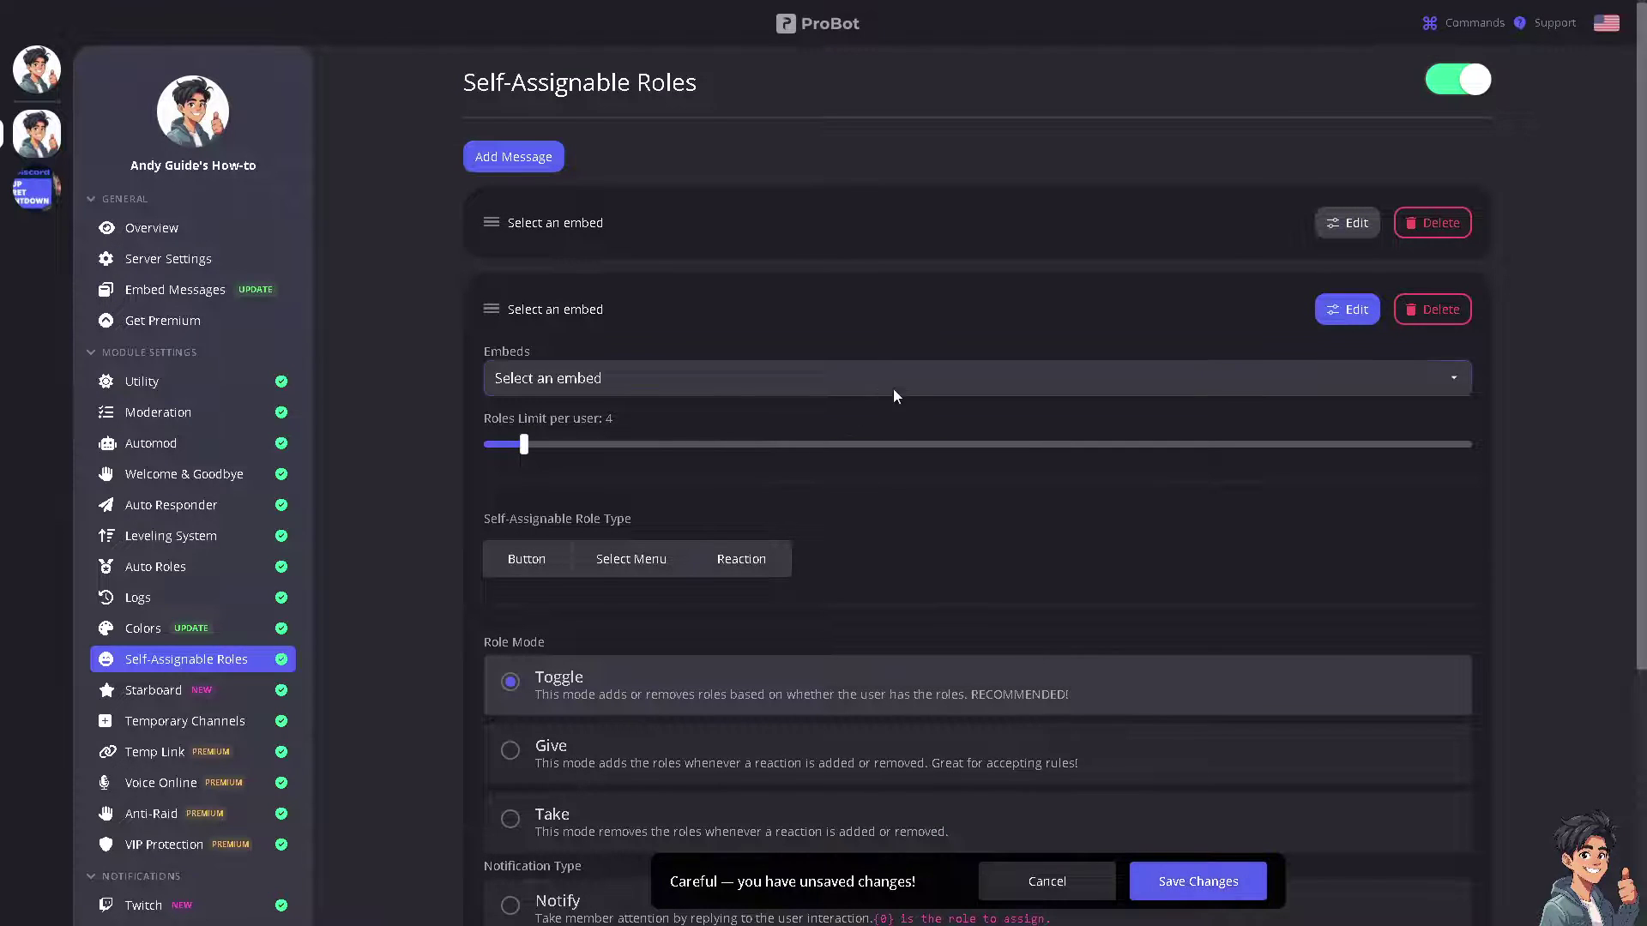
# Link the second role message to the SELF ASSIGNED EMOJI REATION embed and the #vip-for-sale 05:07:25 PM message.
pyautogui.click(916, 383)
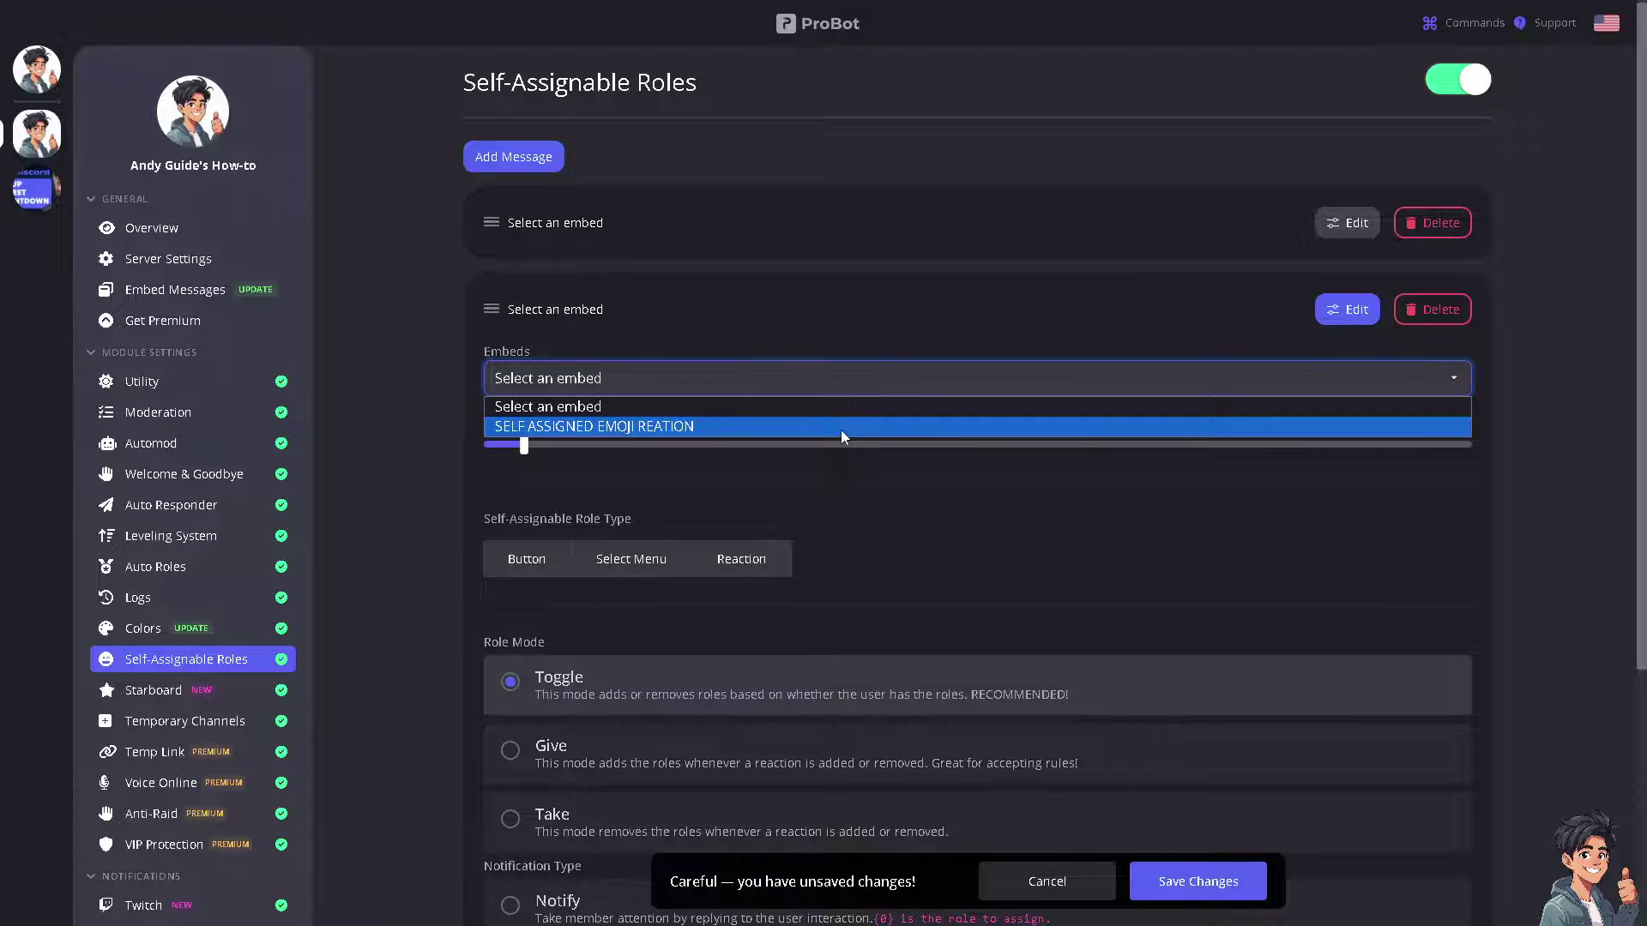
pyautogui.click(840, 430)
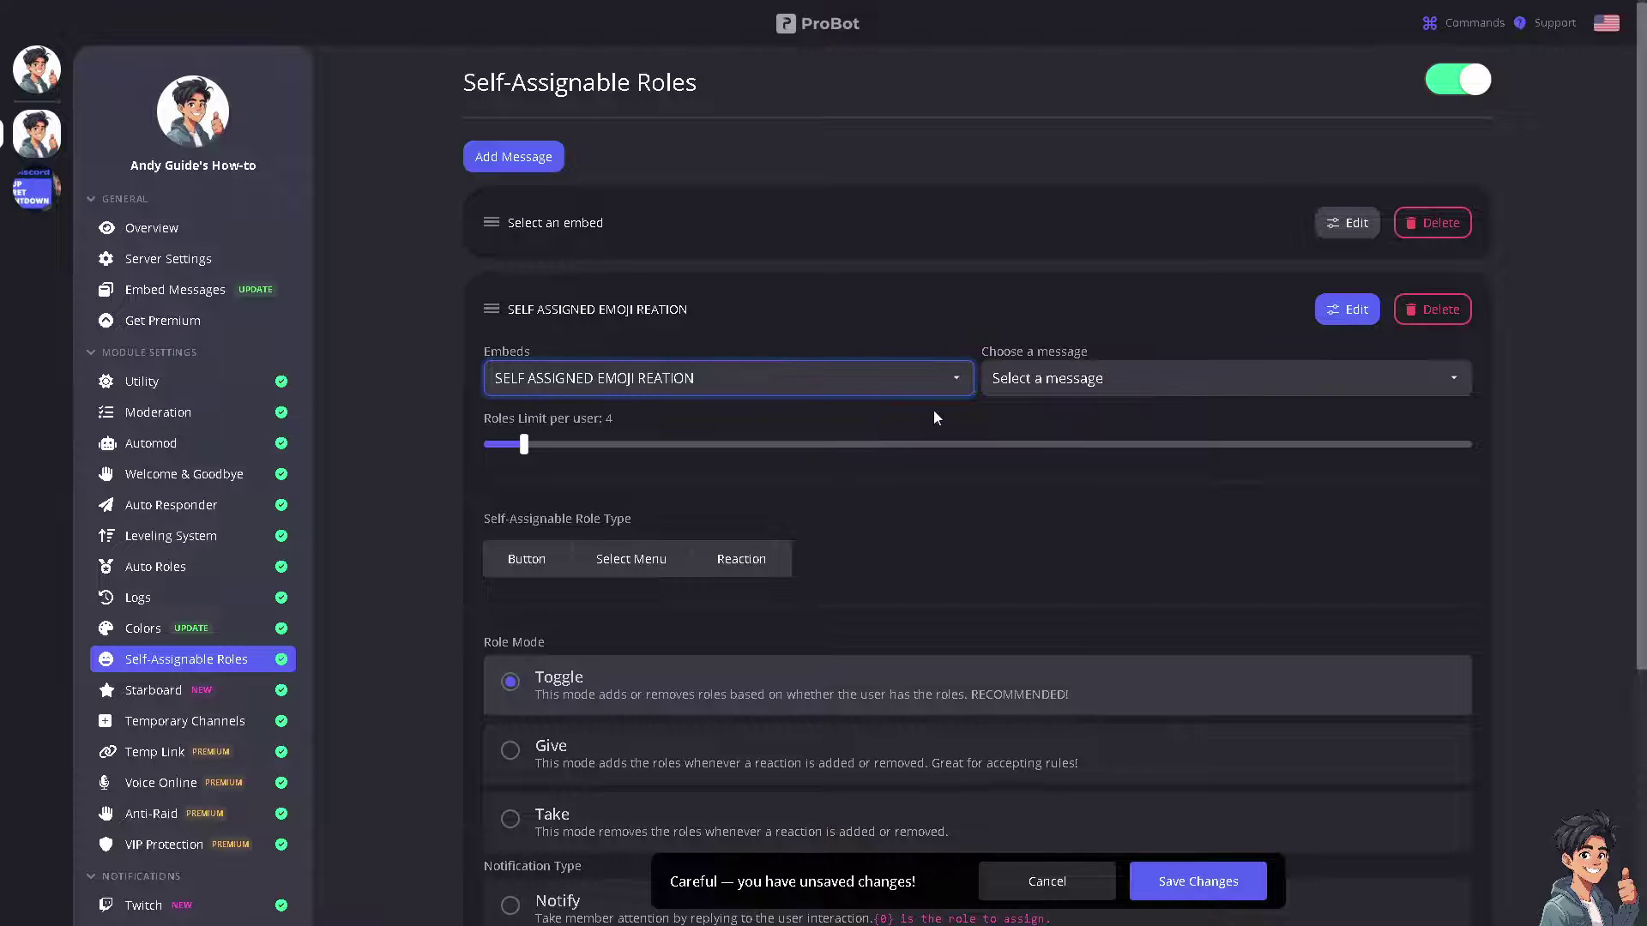
pyautogui.click(1096, 384)
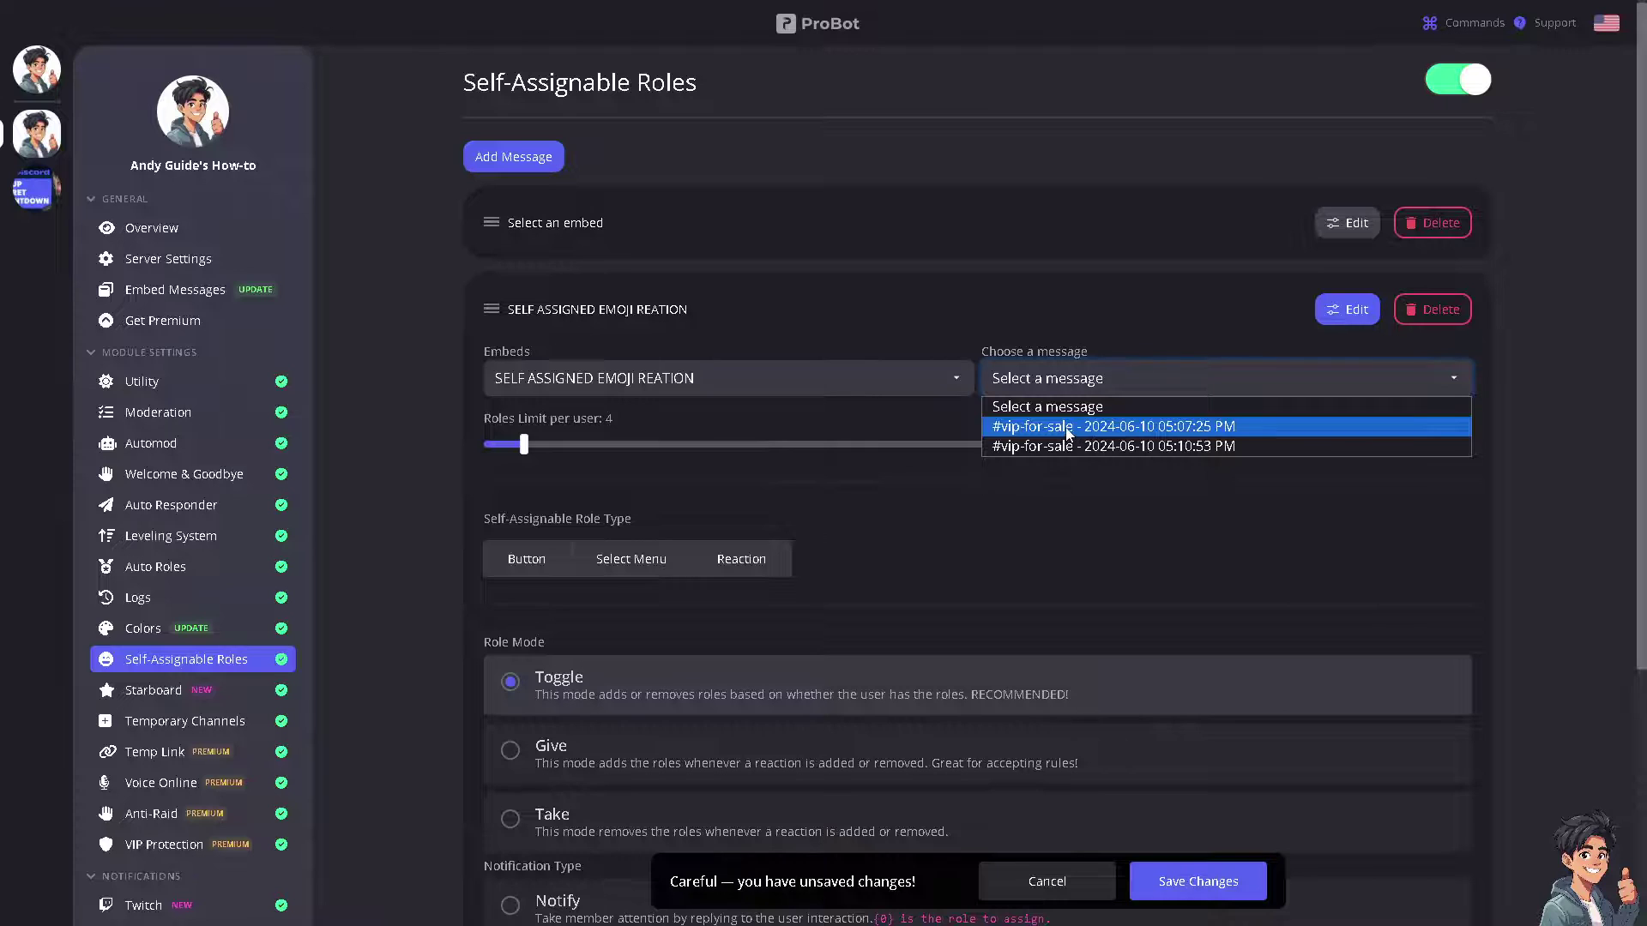
pyautogui.click(1093, 436)
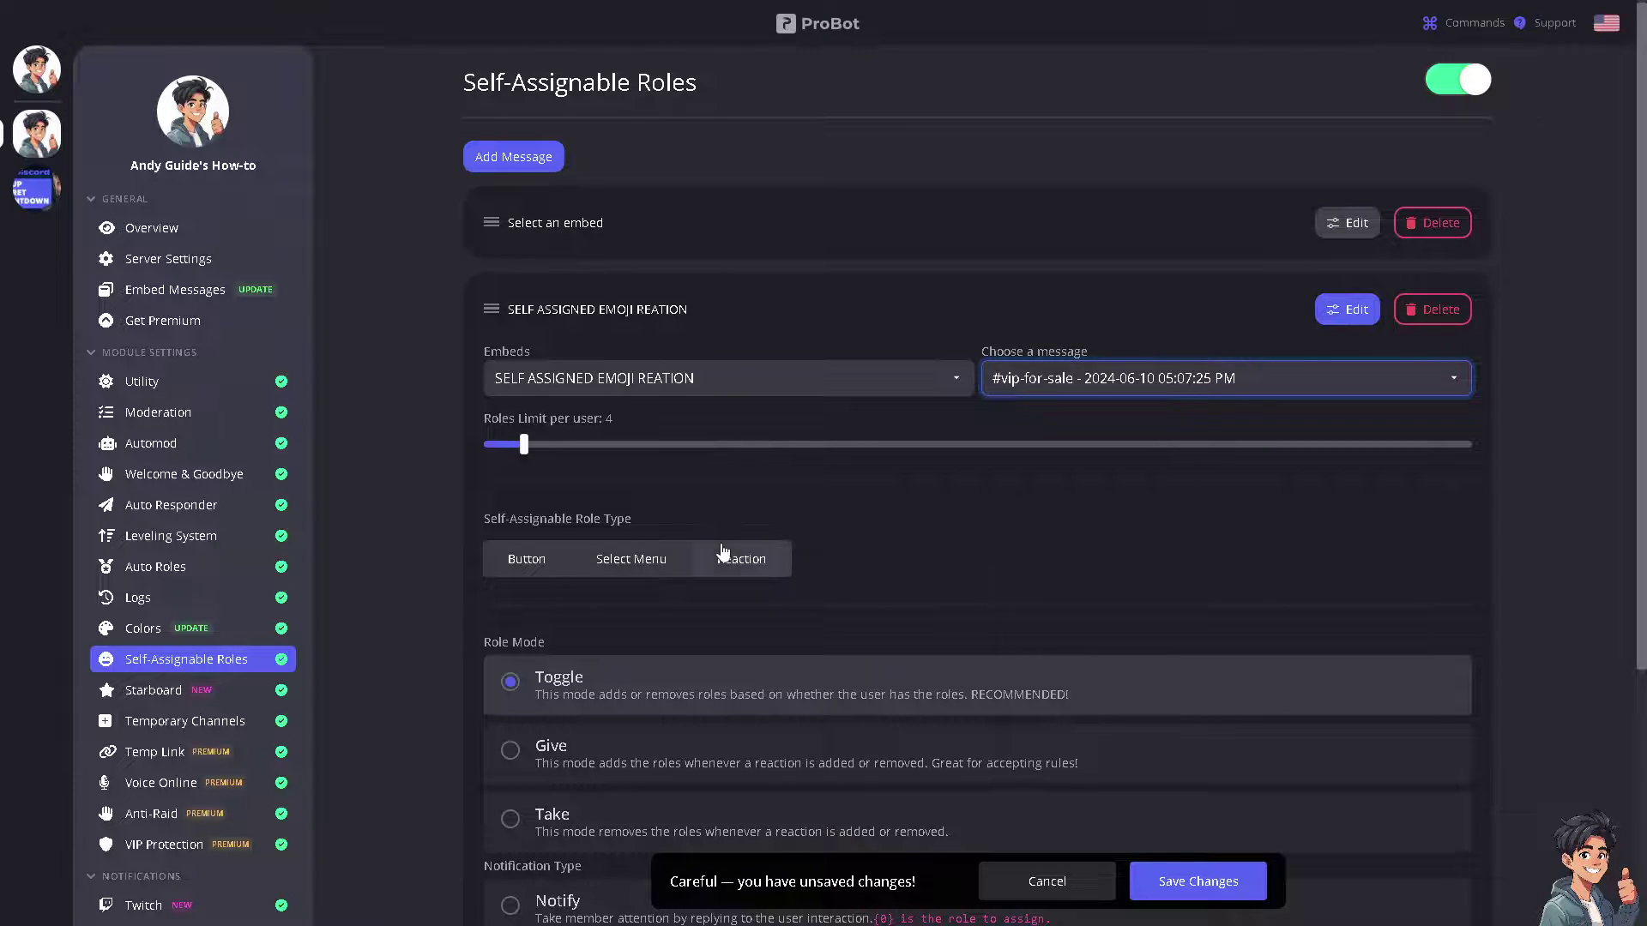
pyautogui.scroll(-2, 726, 552)
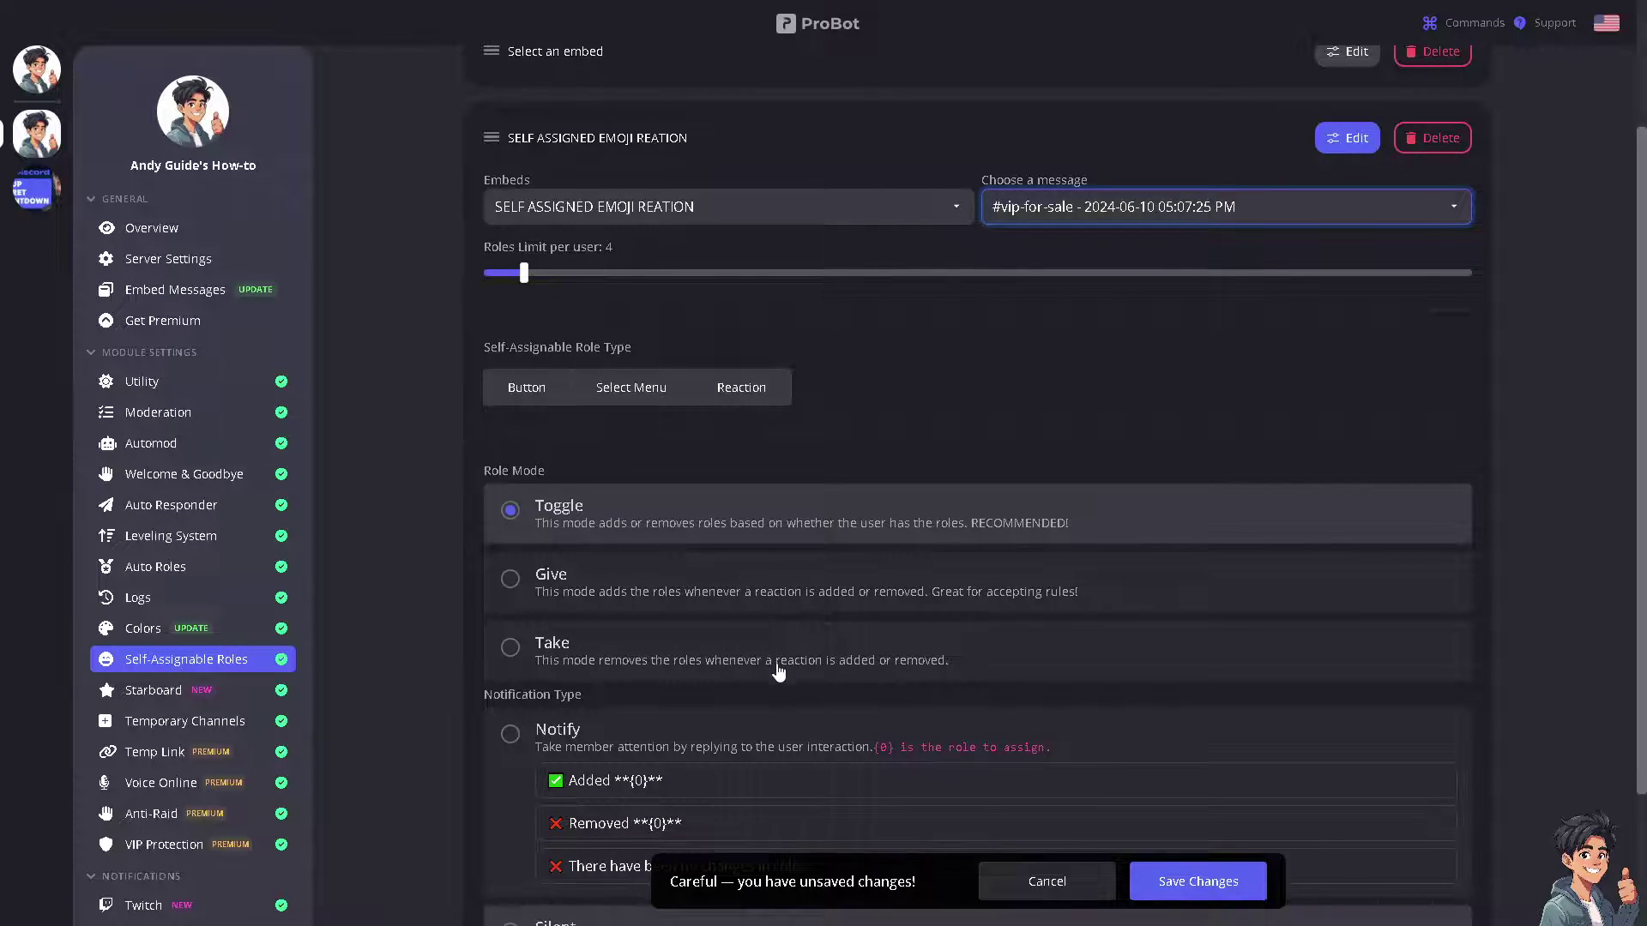
# Edit the no-changes-in-roles reply text and attempt to save the role settings.
pyautogui.scroll(-2, 592, 660)
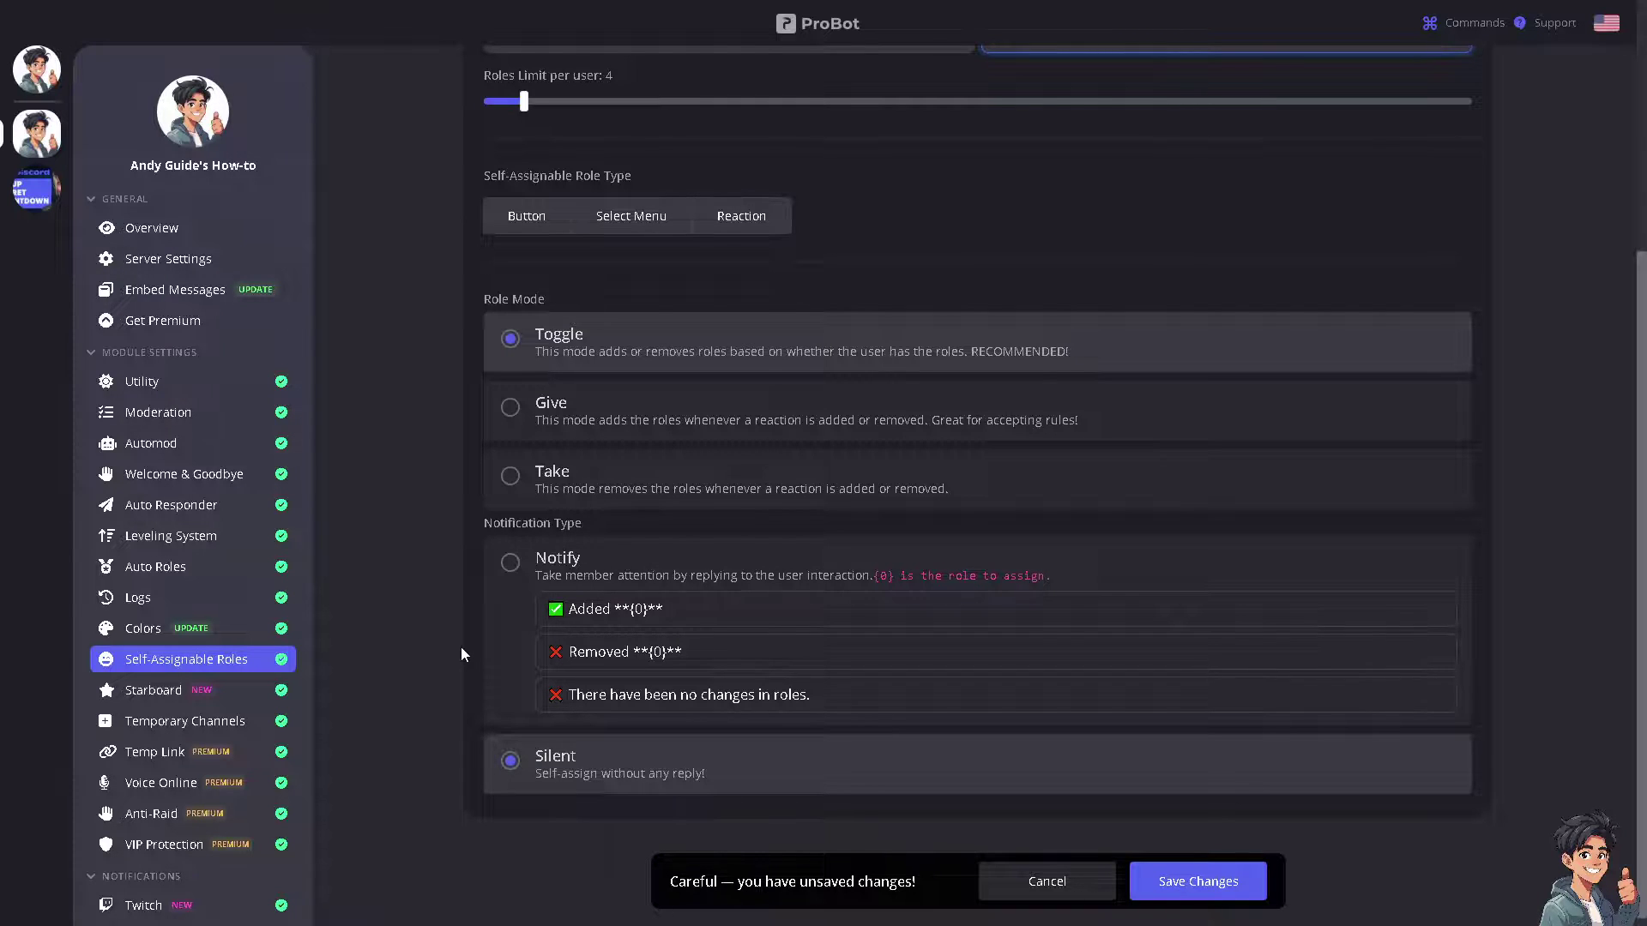
pyautogui.click(618, 702)
pyautogui.click(1188, 883)
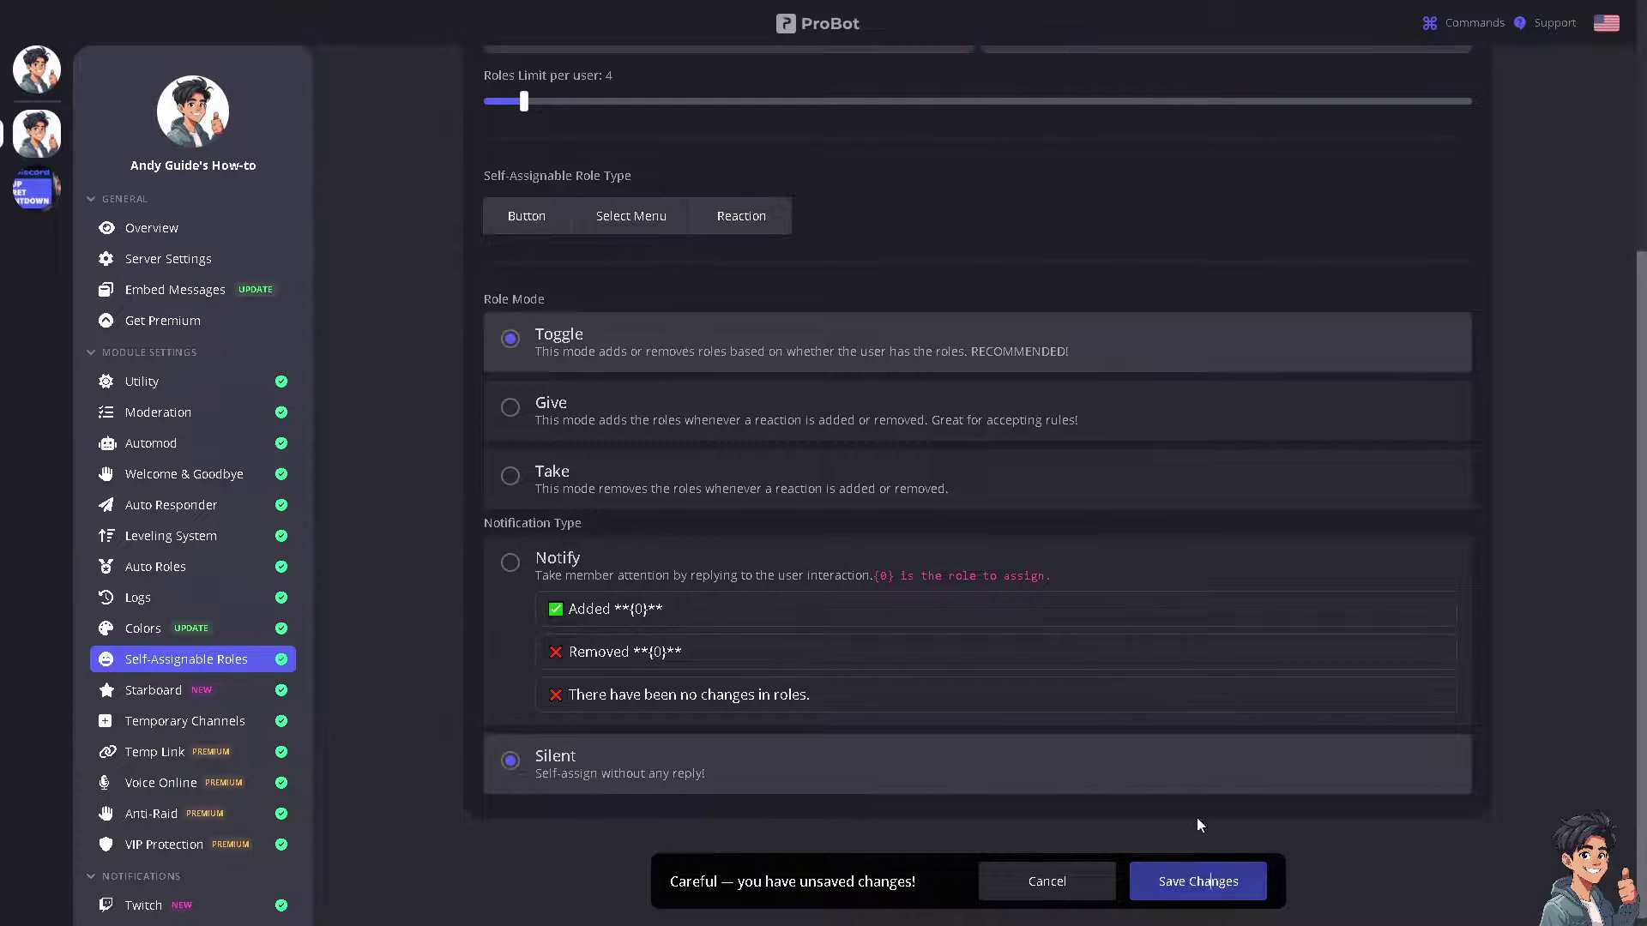
# Choose the SELF ASSIGNED EMOJI REATION embed and delete the empty leftover message entry.
pyautogui.scroll(4, 693, 409)
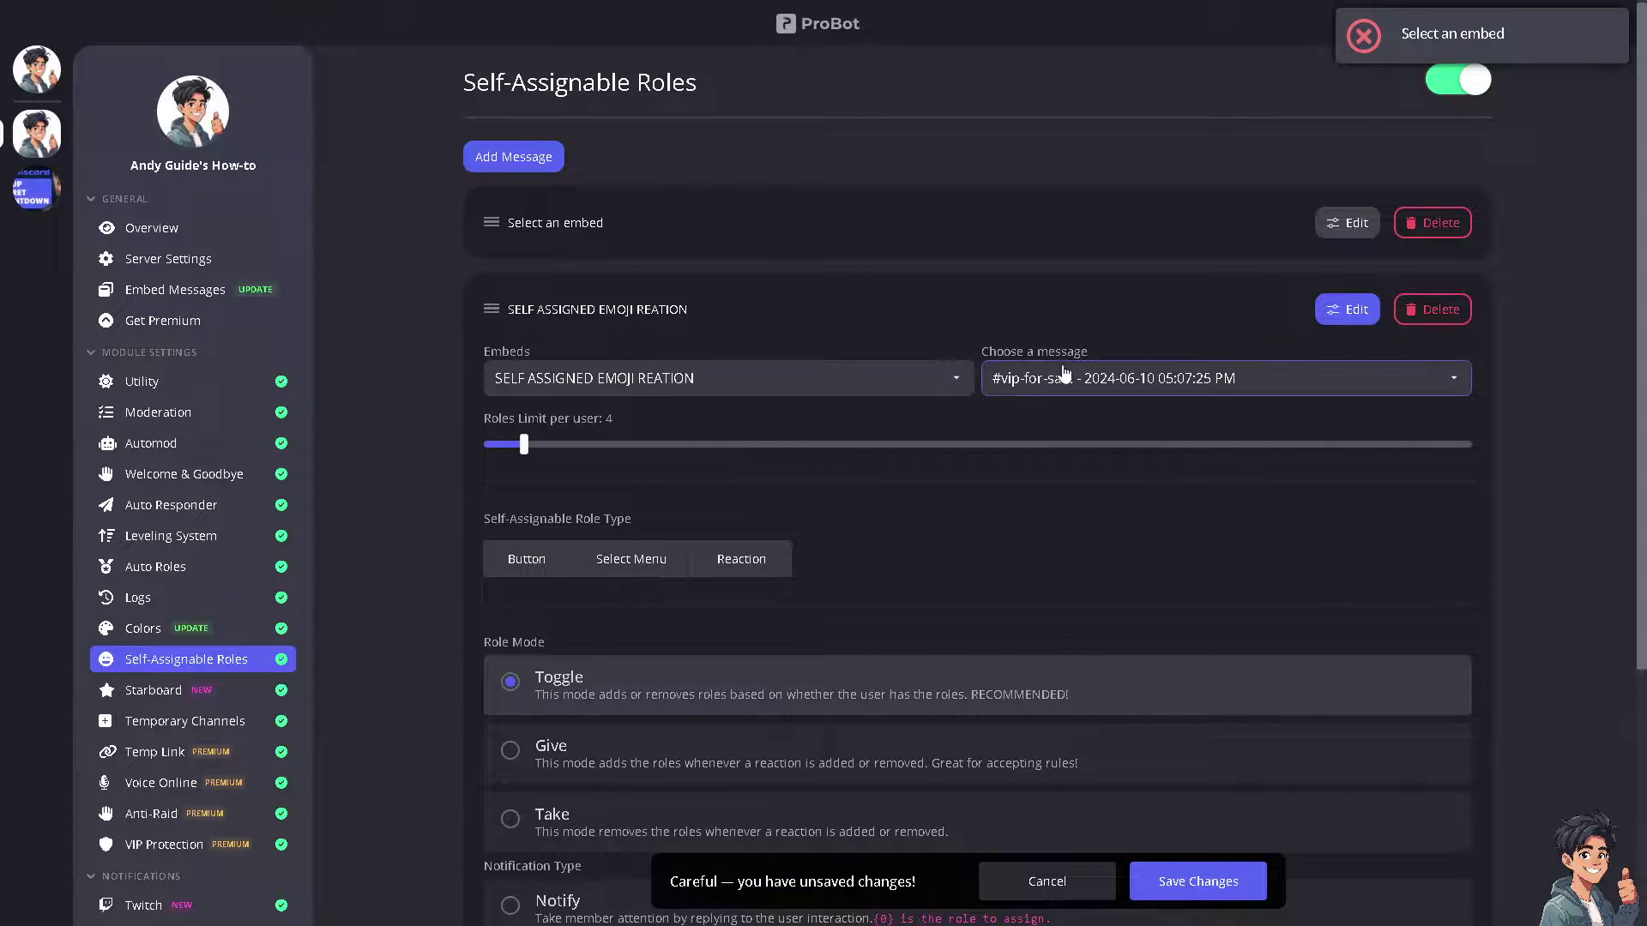
pyautogui.click(956, 386)
pyautogui.click(781, 427)
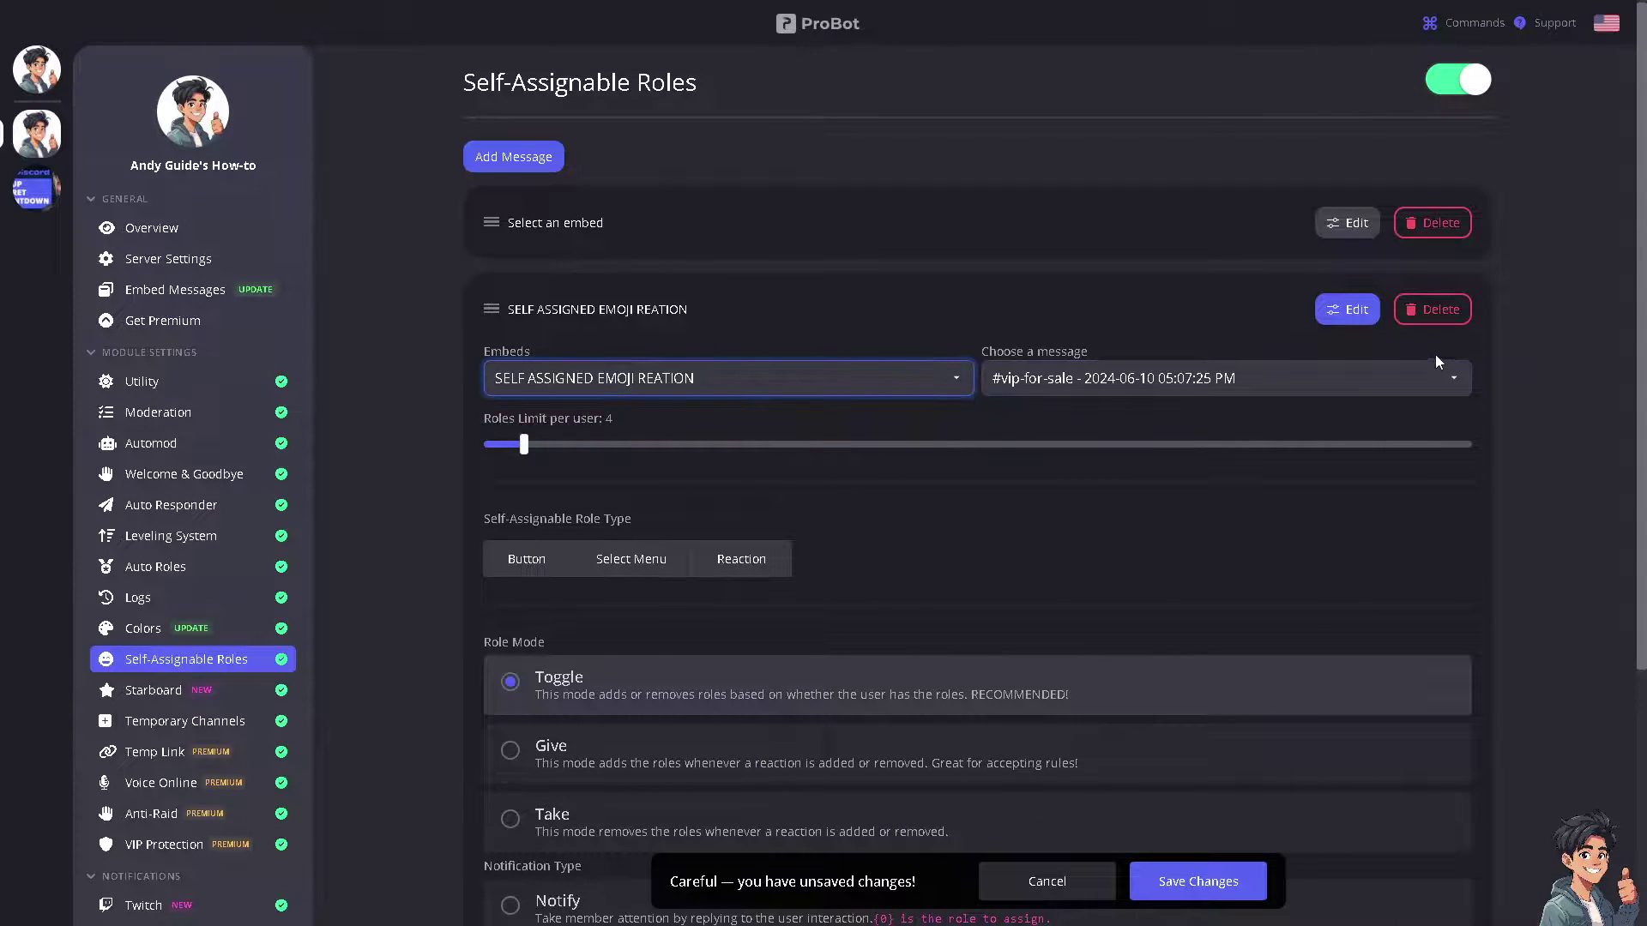
pyautogui.click(1434, 224)
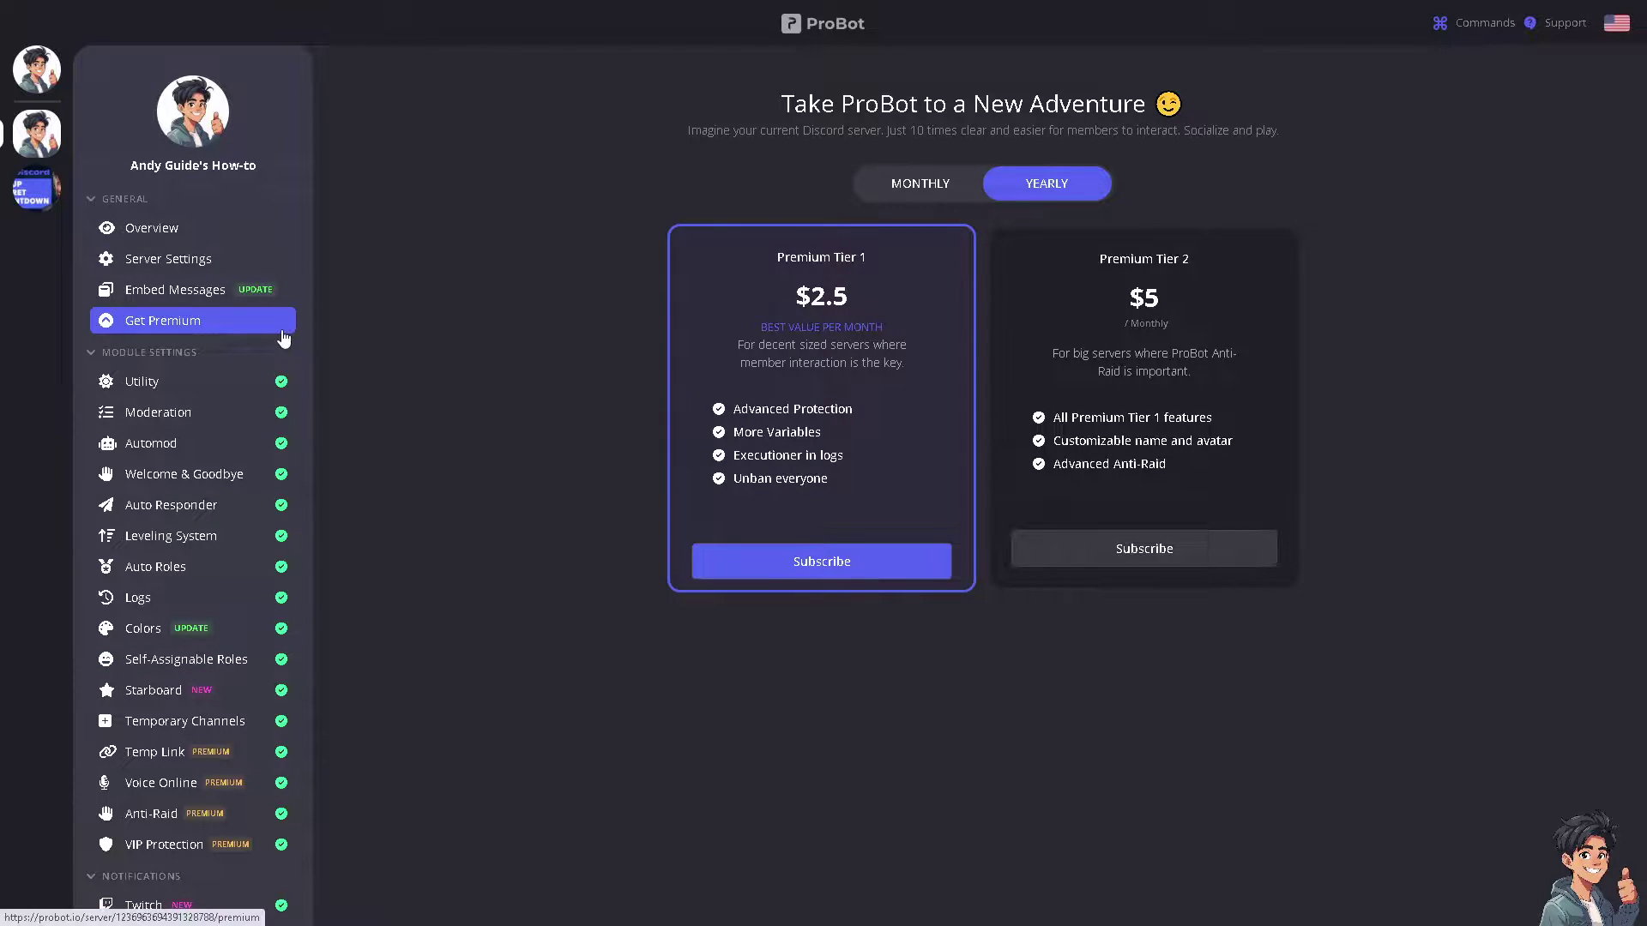
# Reopen the SELF ASSIGNED EMOJI REATION embed from the Embed Messages section for editing.
pyautogui.click(175, 289)
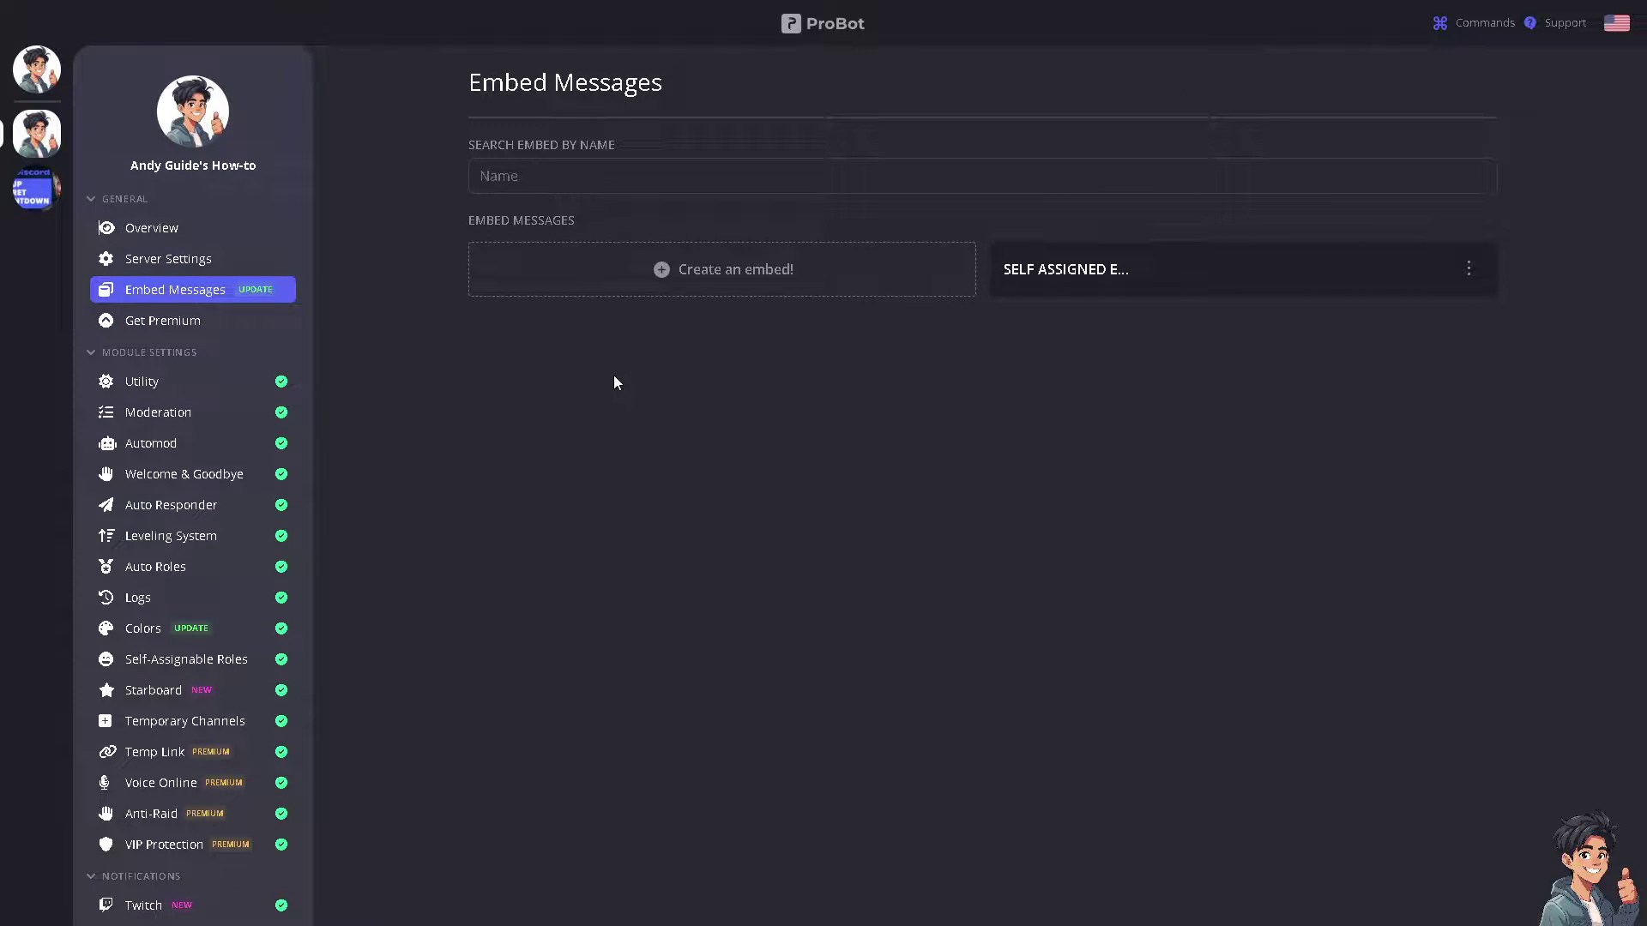
pyautogui.click(1057, 271)
# Title the embed 'ANDY GUIDE' and set the description to 'ANDY = OWNER GUIDE = MODERATOR'.
pyautogui.click(646, 305)
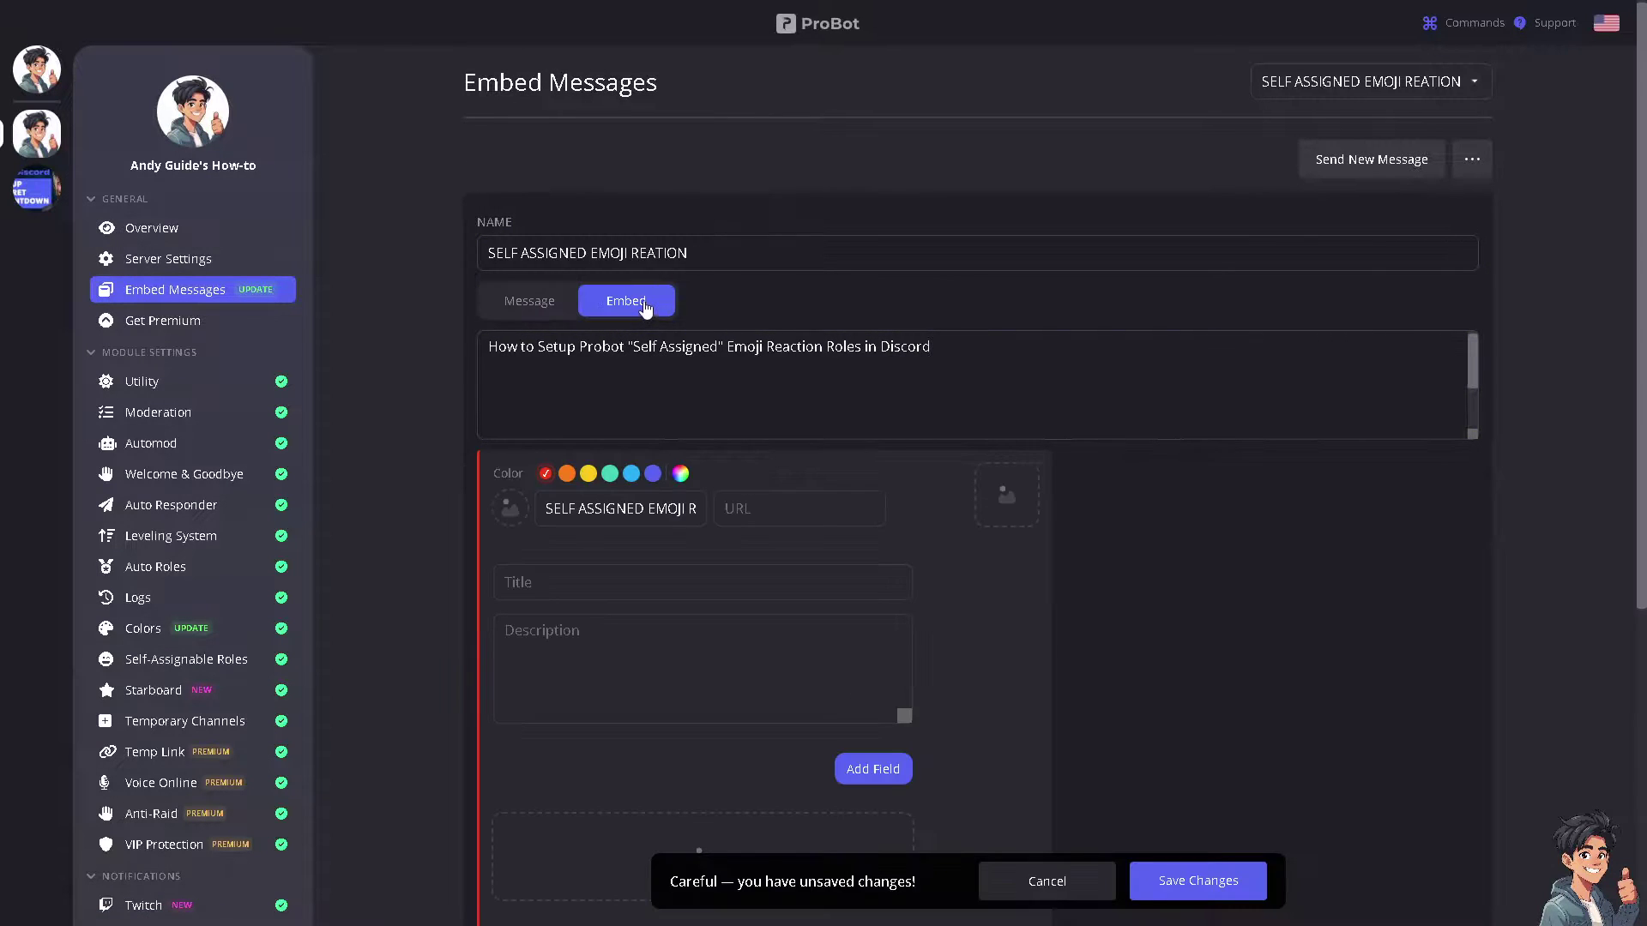
pyautogui.click(561, 586)
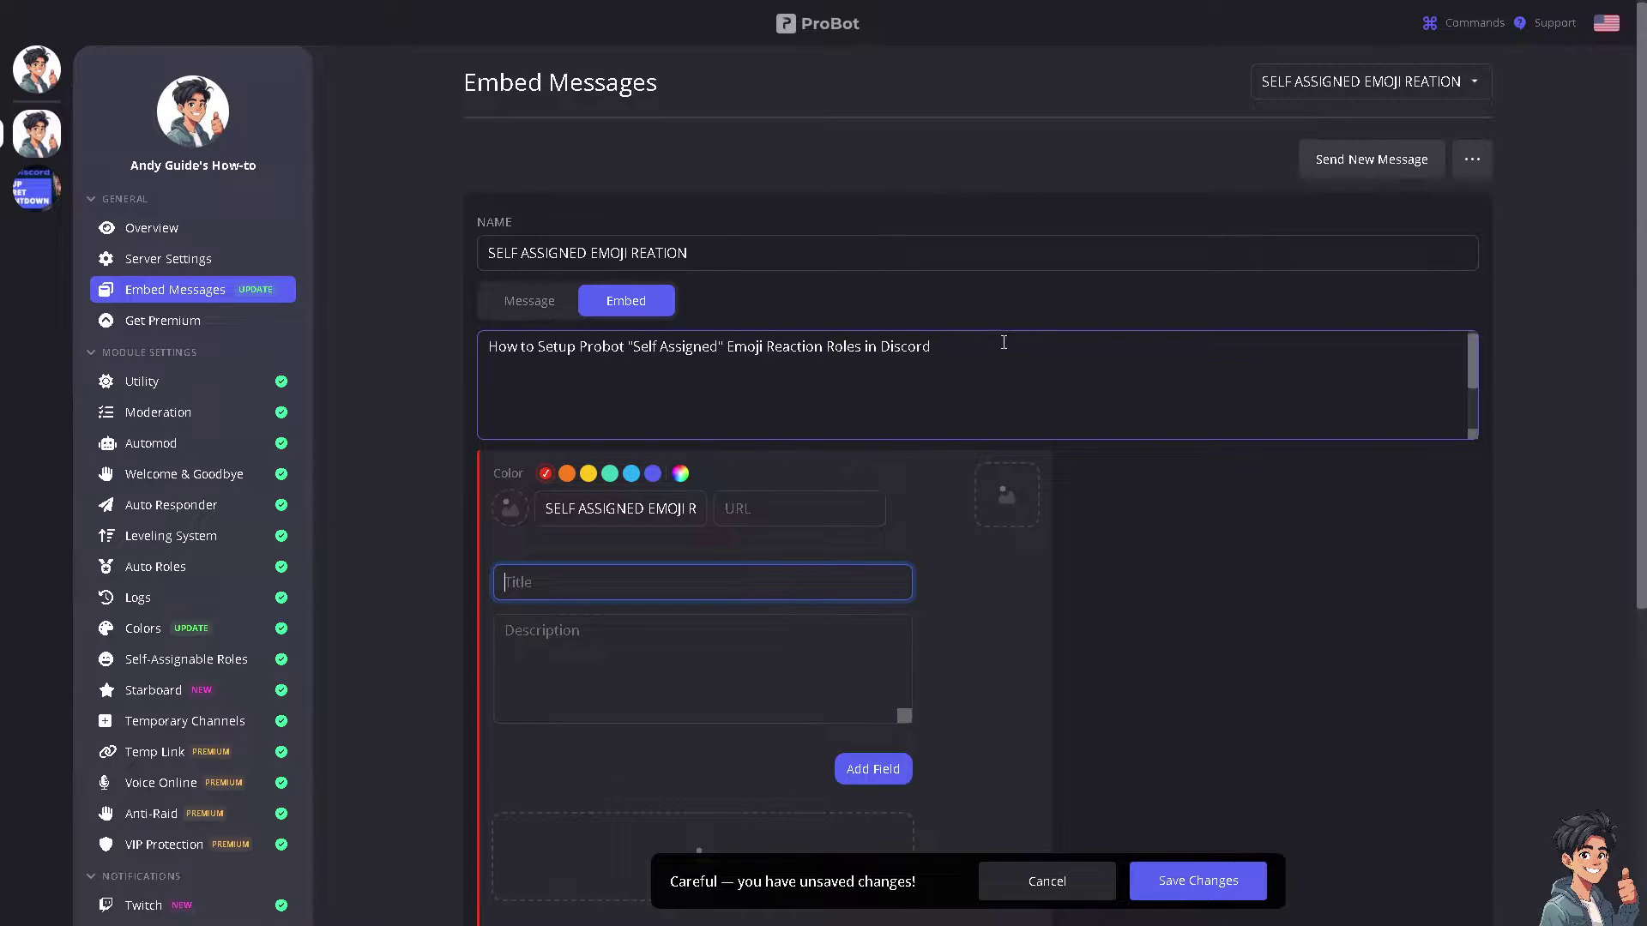
pyautogui.moveTo(1003, 343); pyautogui.dragTo(456, 349)
pyautogui.click(608, 588)
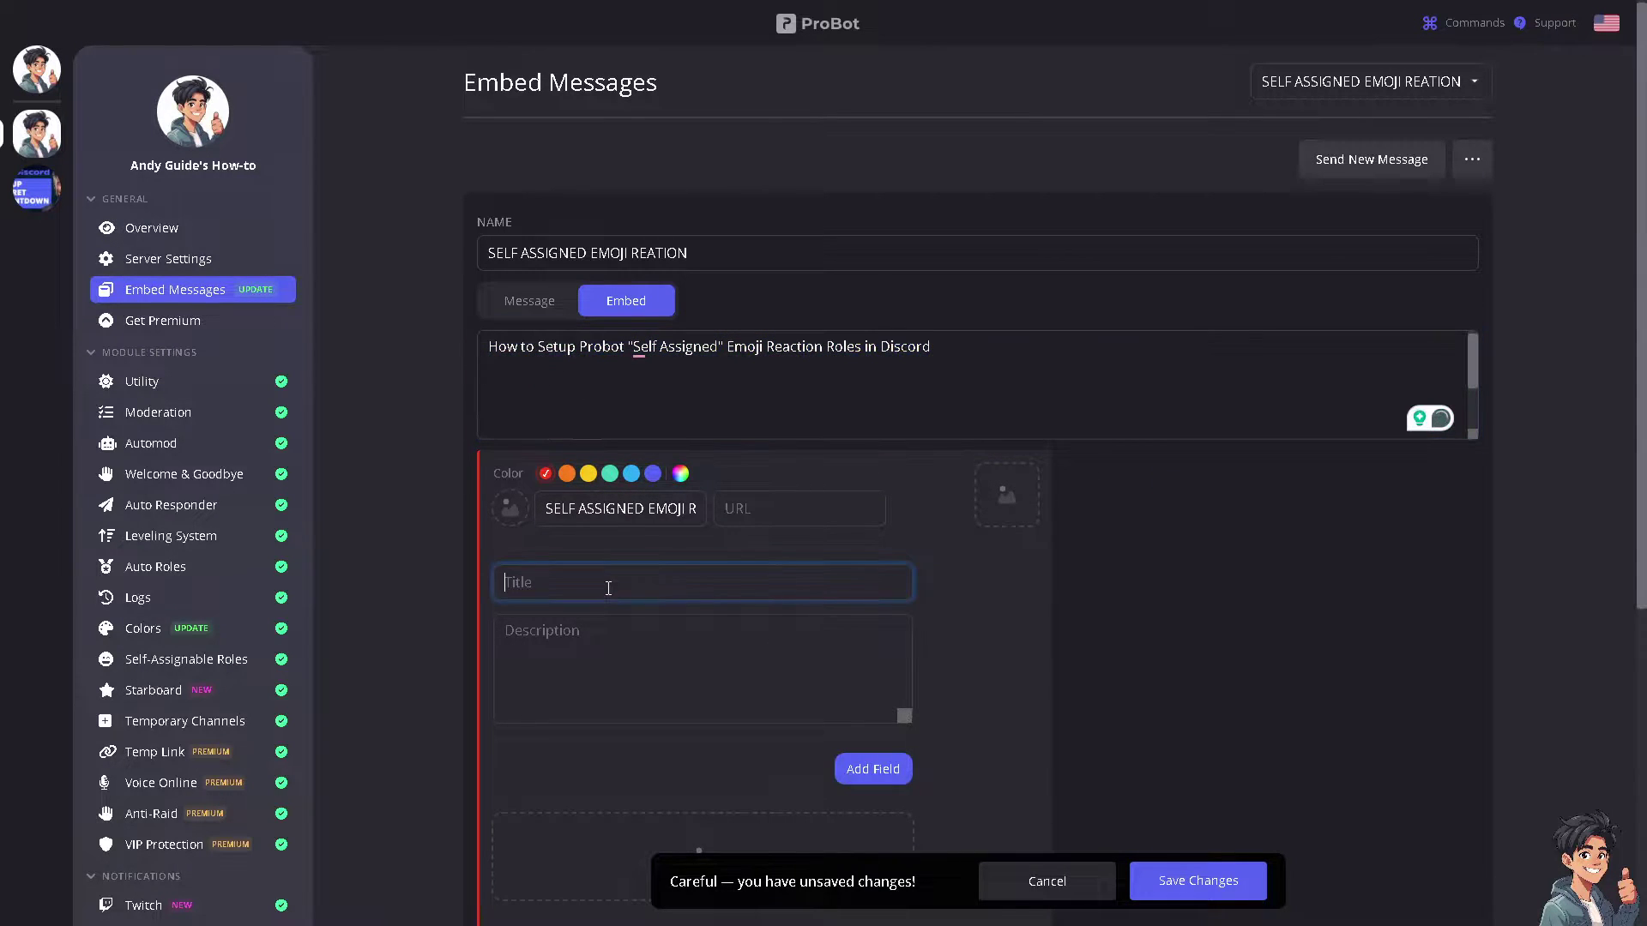
pyautogui.write('ANDY GUIDE')
pyautogui.click(598, 633)
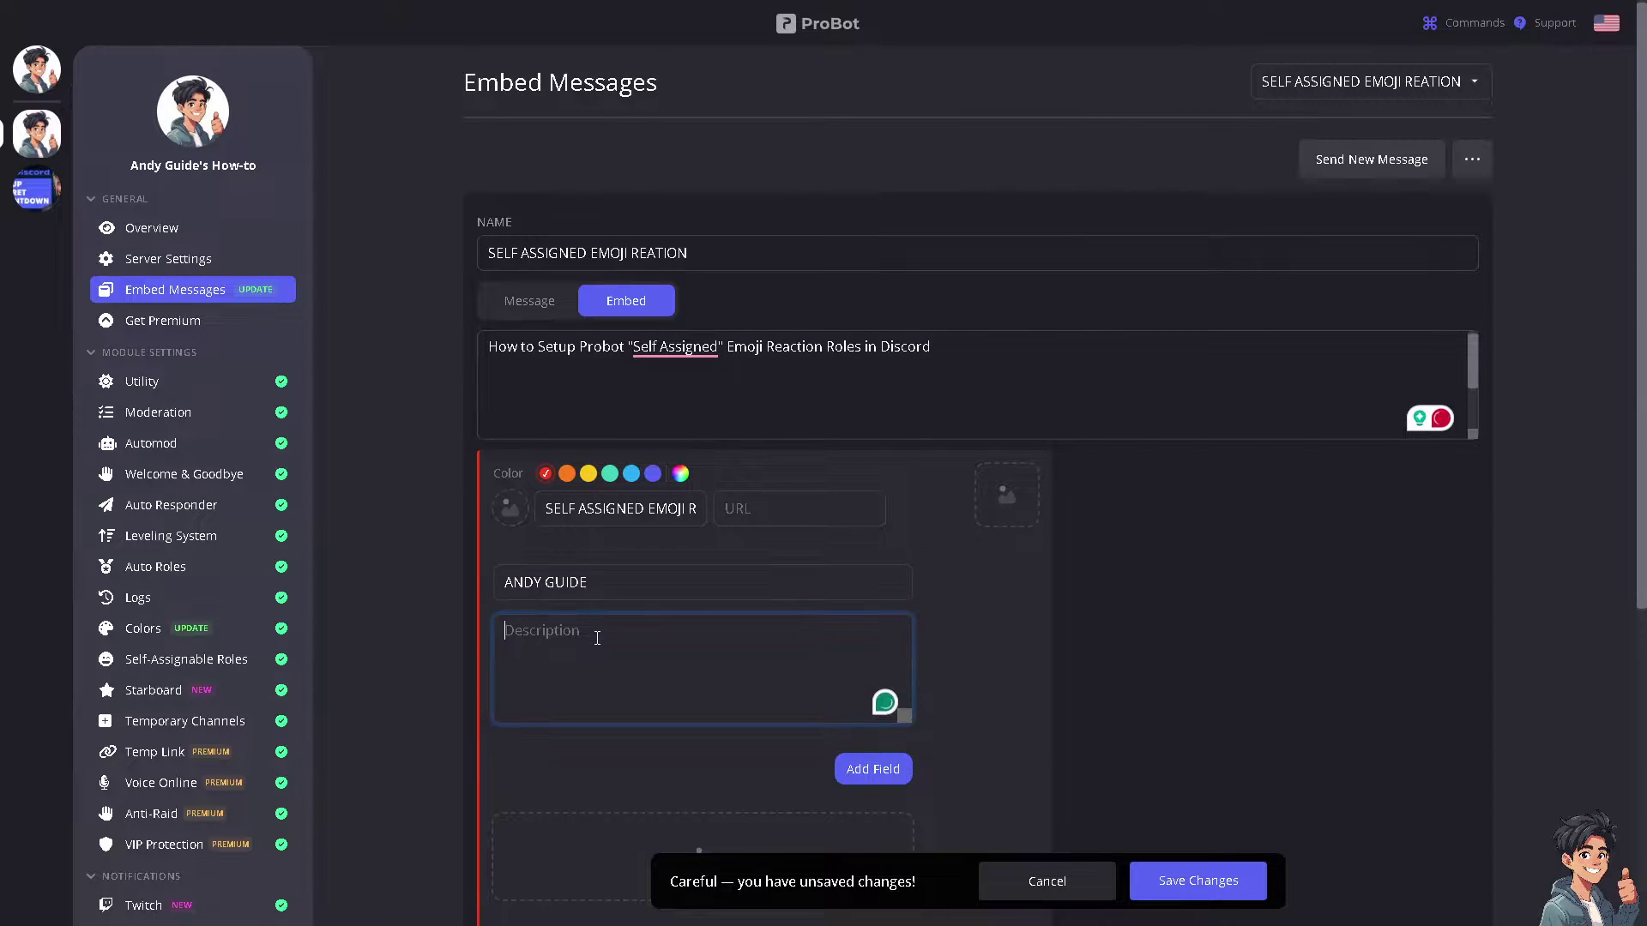
pyautogui.write('ANDY')
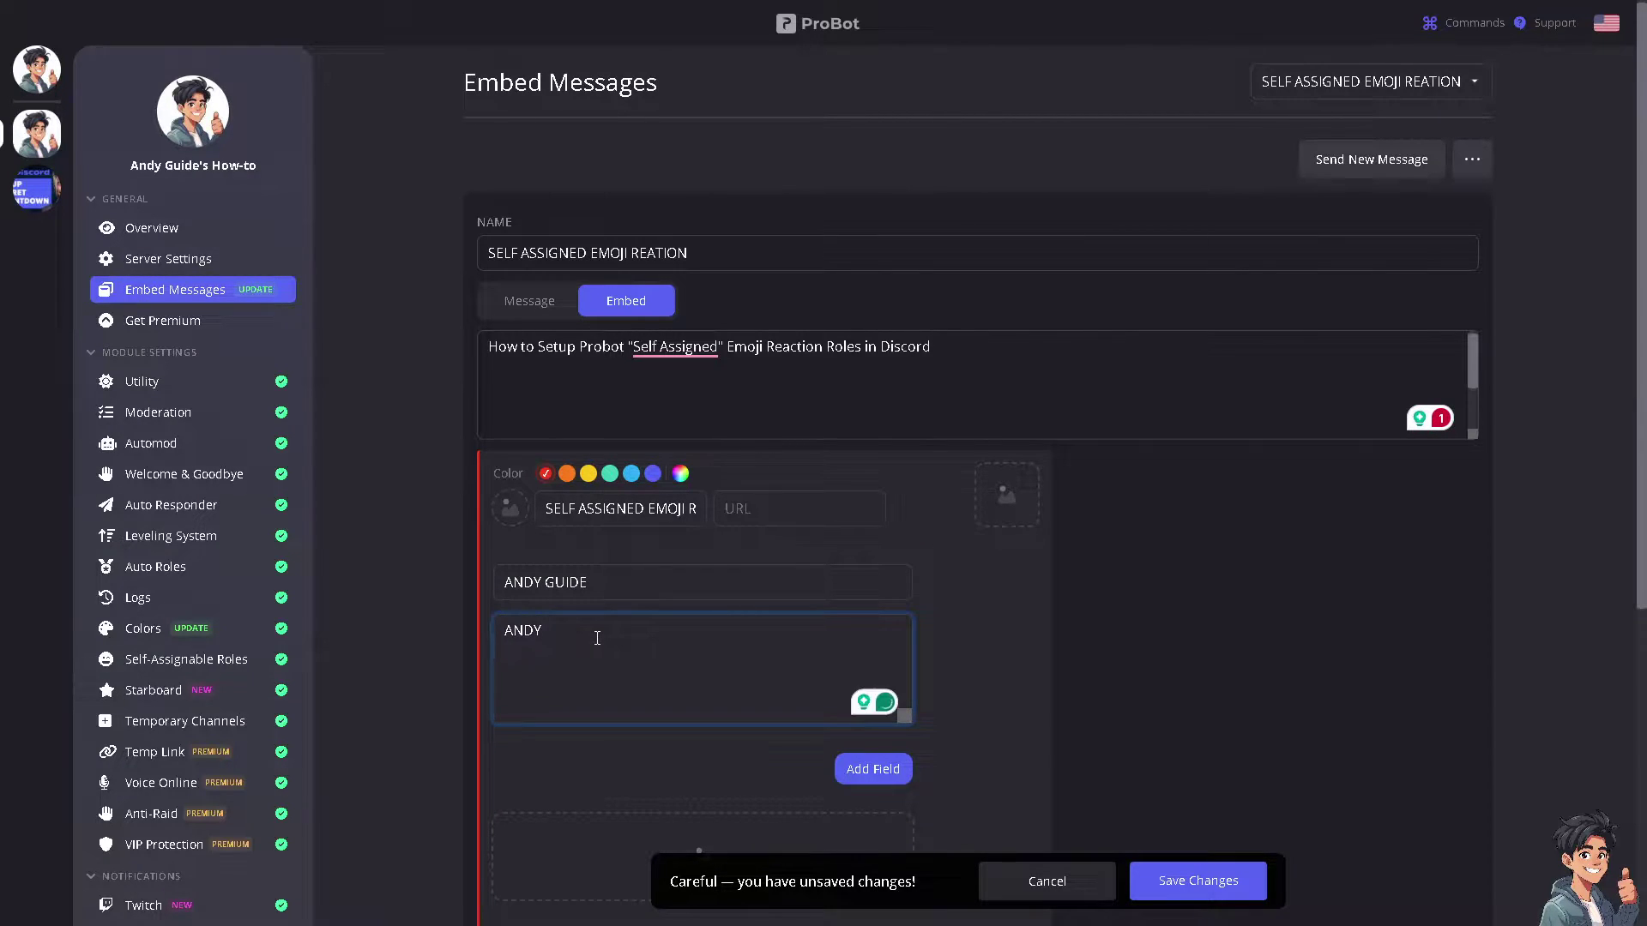
pyautogui.click(670, 626)
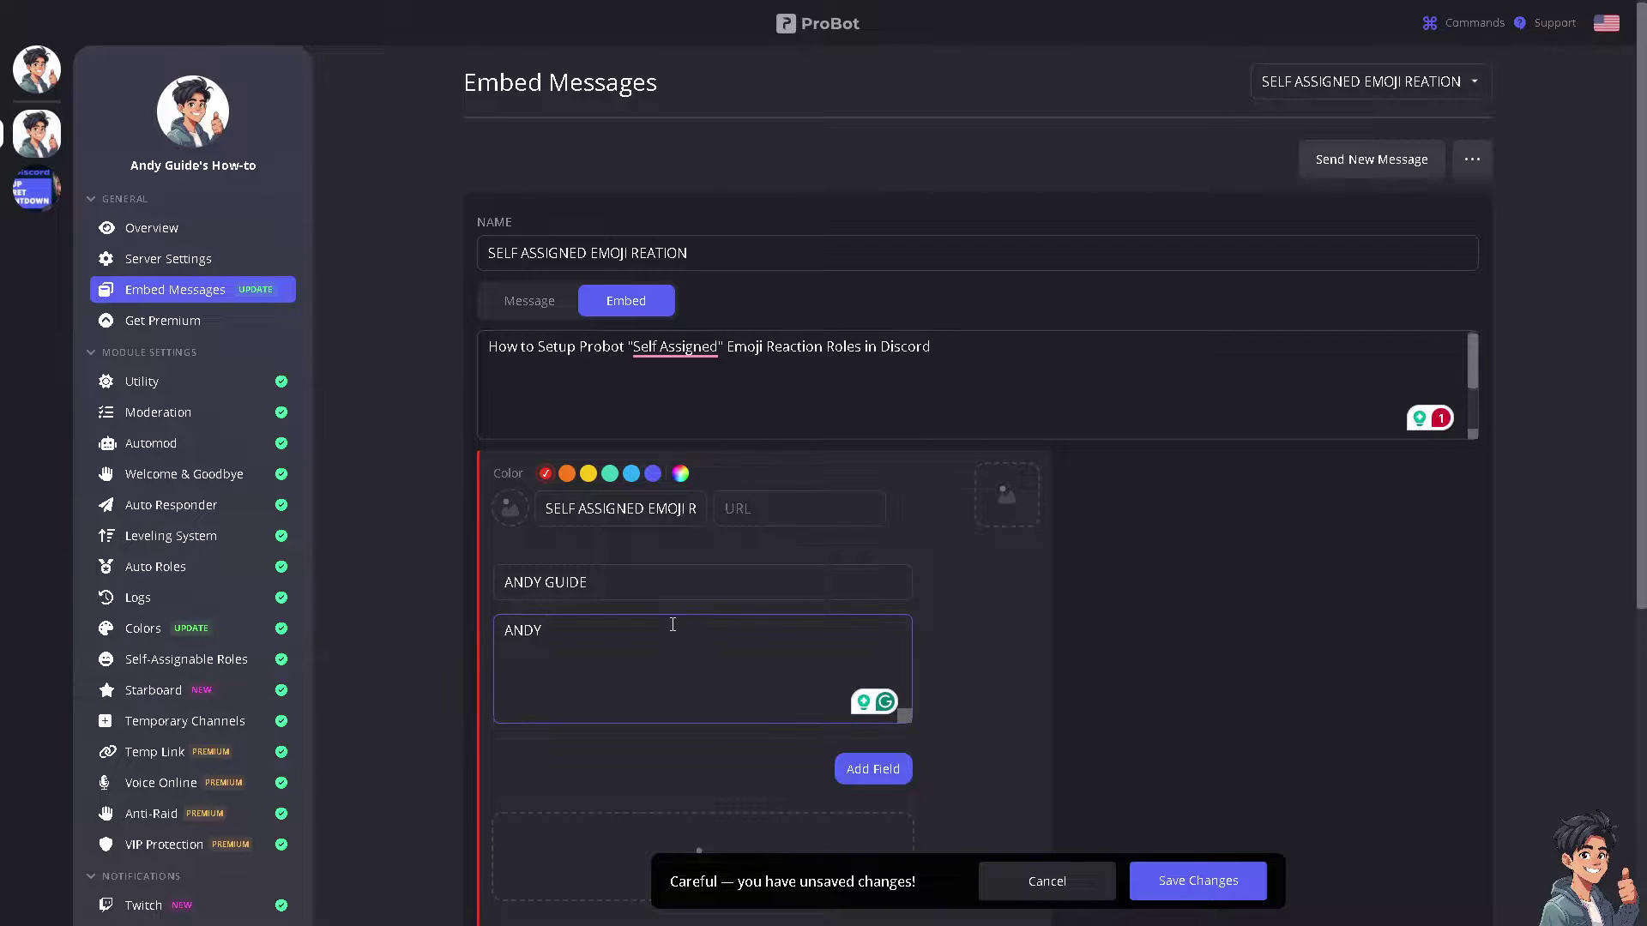
pyautogui.write('= ')
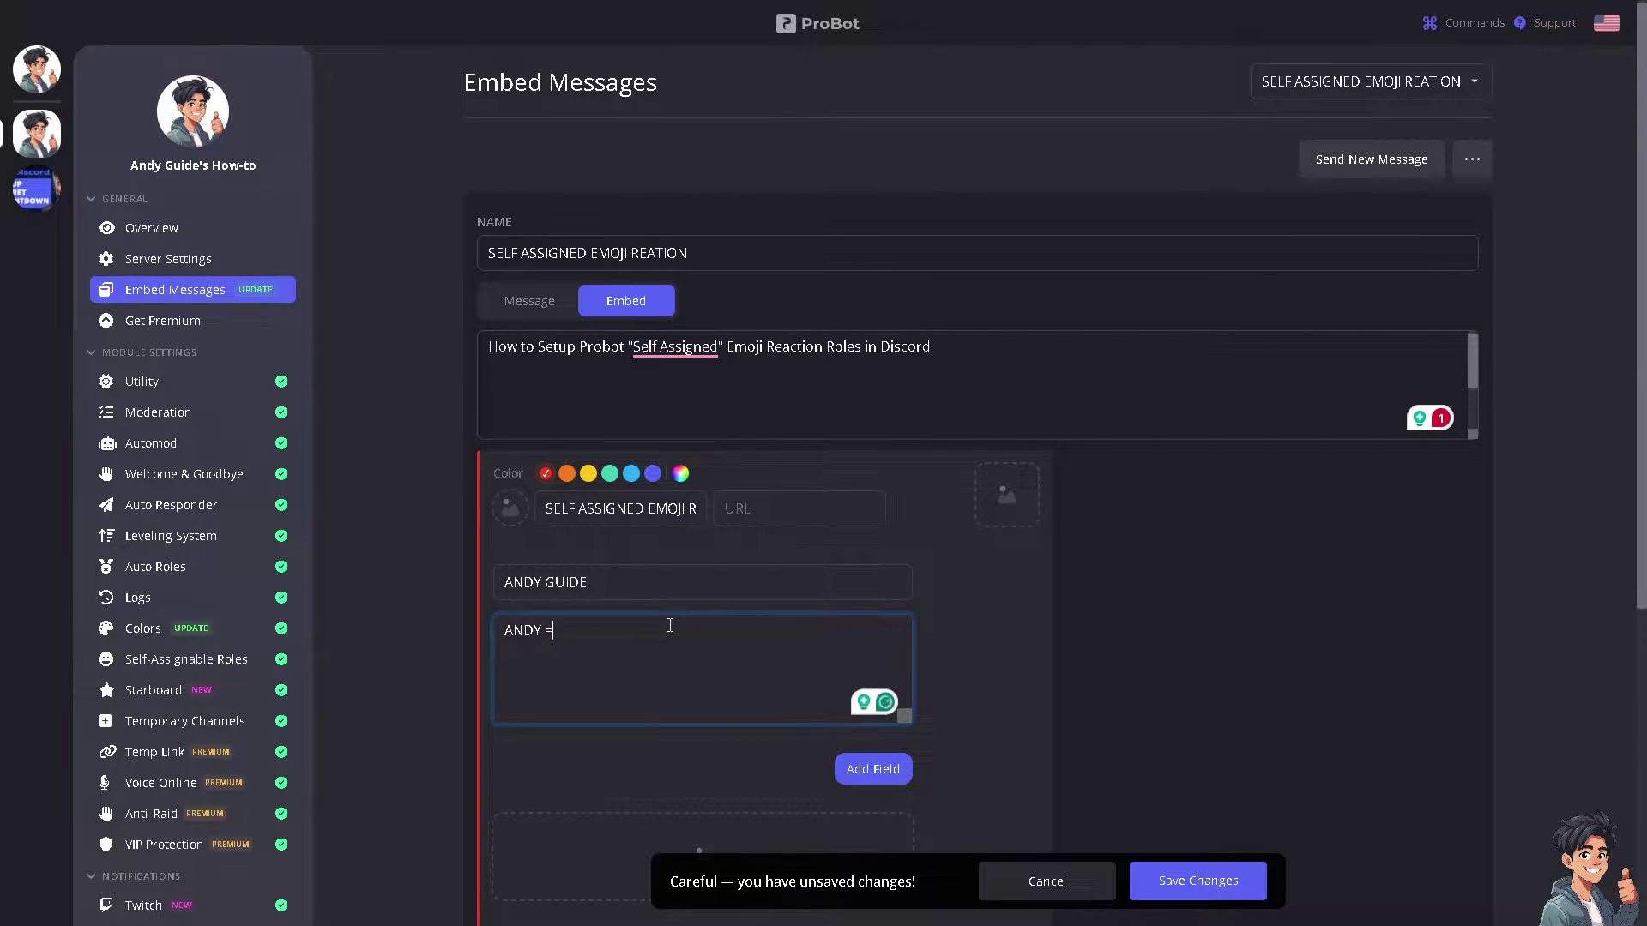
pyautogui.write('OWNER ')
pyautogui.write('GUIDE =')
pyautogui.write(' MODERATOR')
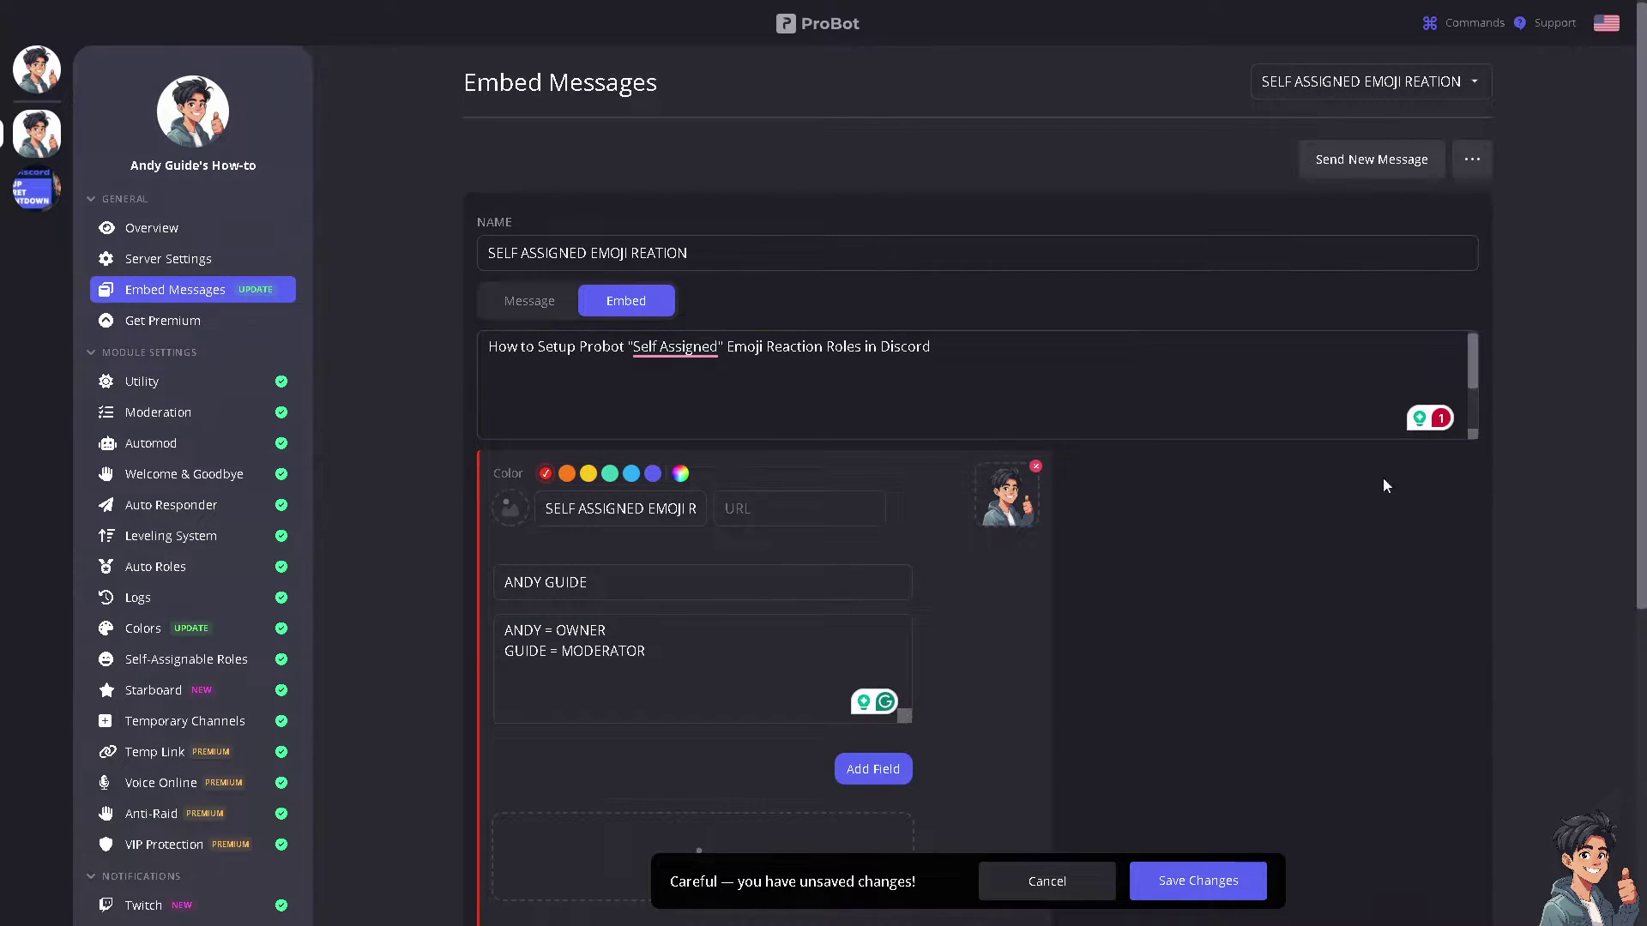
# Add a new field to the embed and leave its value empty.
pyautogui.scroll(-1, 871, 772)
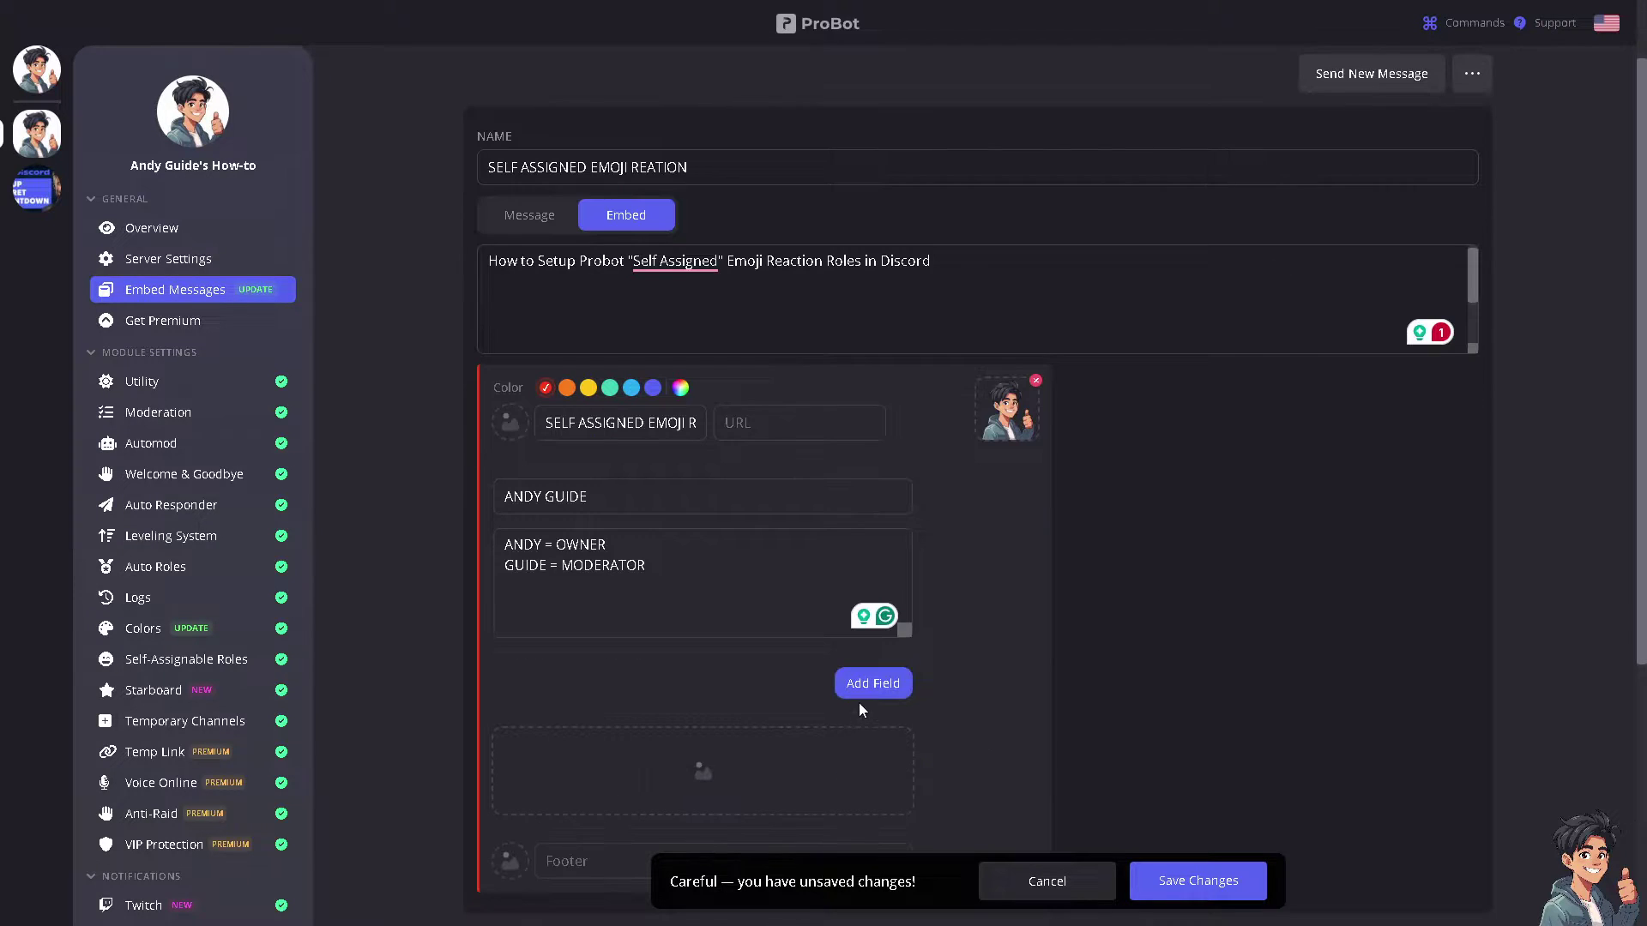
pyautogui.scroll(-1, 720, 759)
pyautogui.click(862, 599)
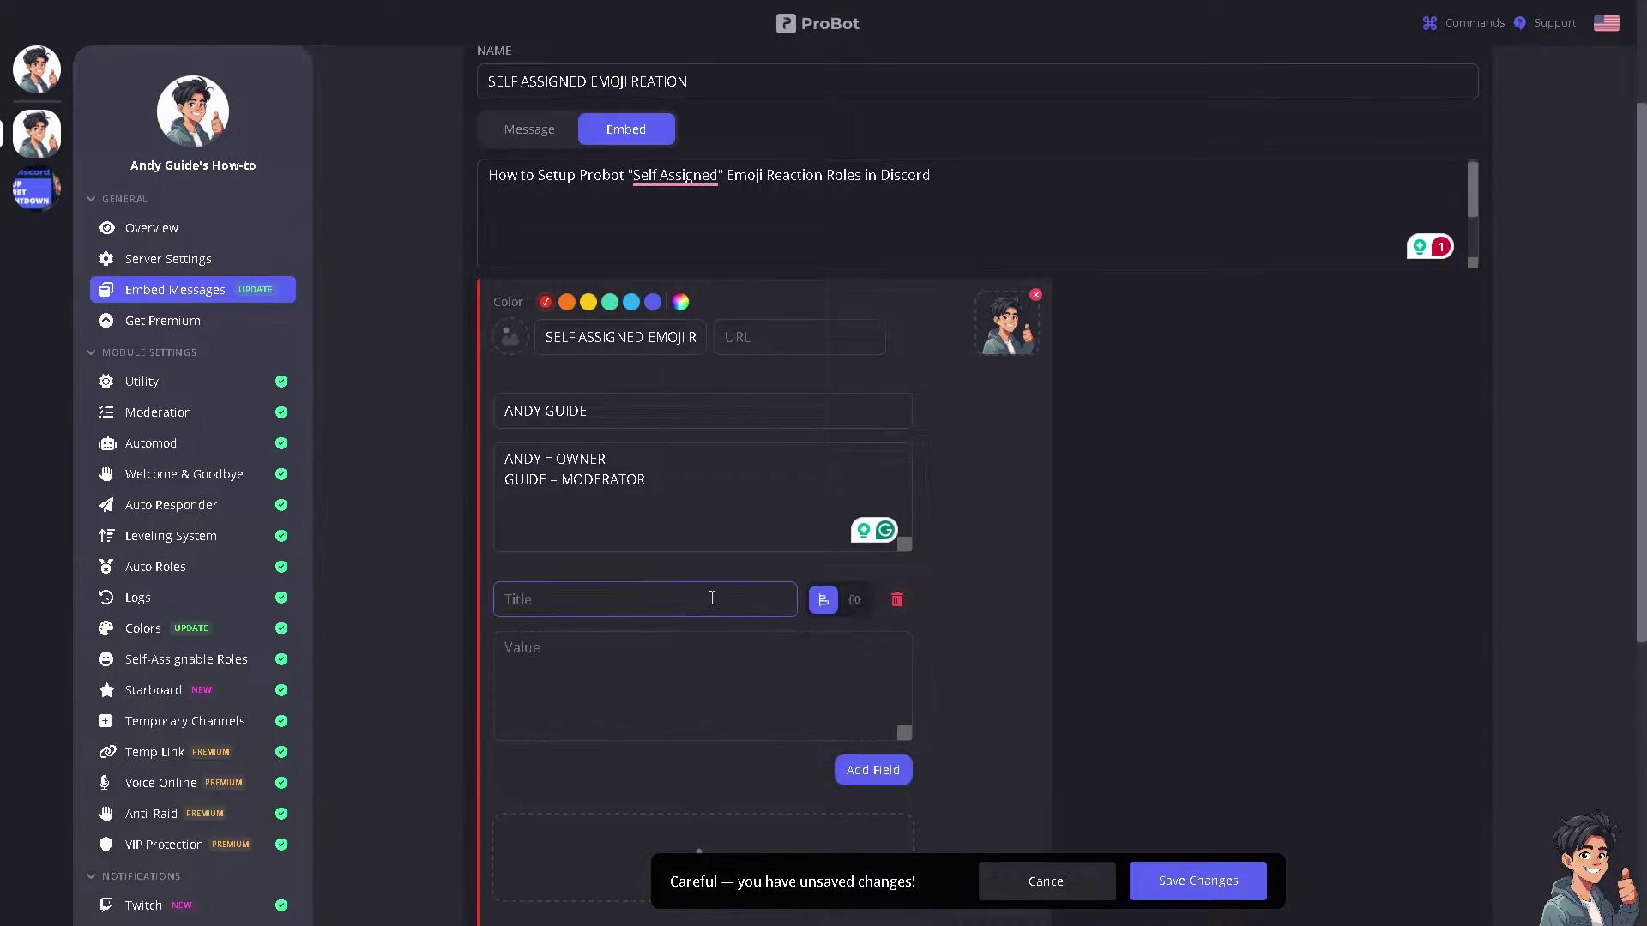
pyautogui.click(708, 674)
pyautogui.click(1126, 664)
# Save the changes to the SELF ASSIGNED EMOJI REATION embed.
pyautogui.scroll(-2, 1173, 717)
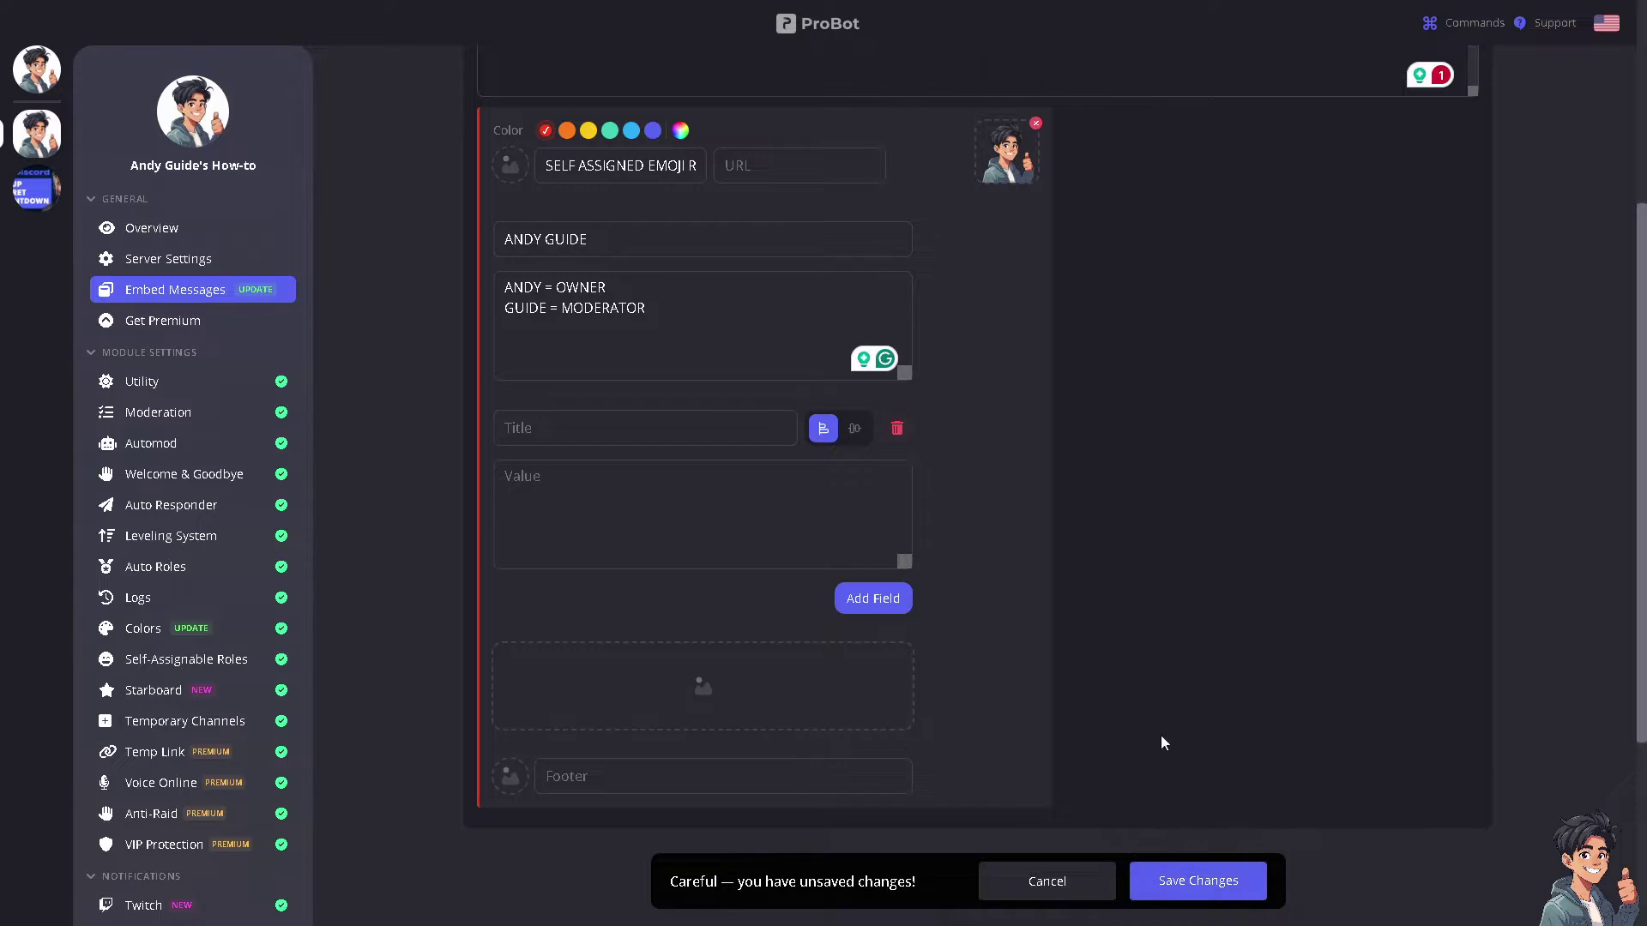
pyautogui.click(1199, 881)
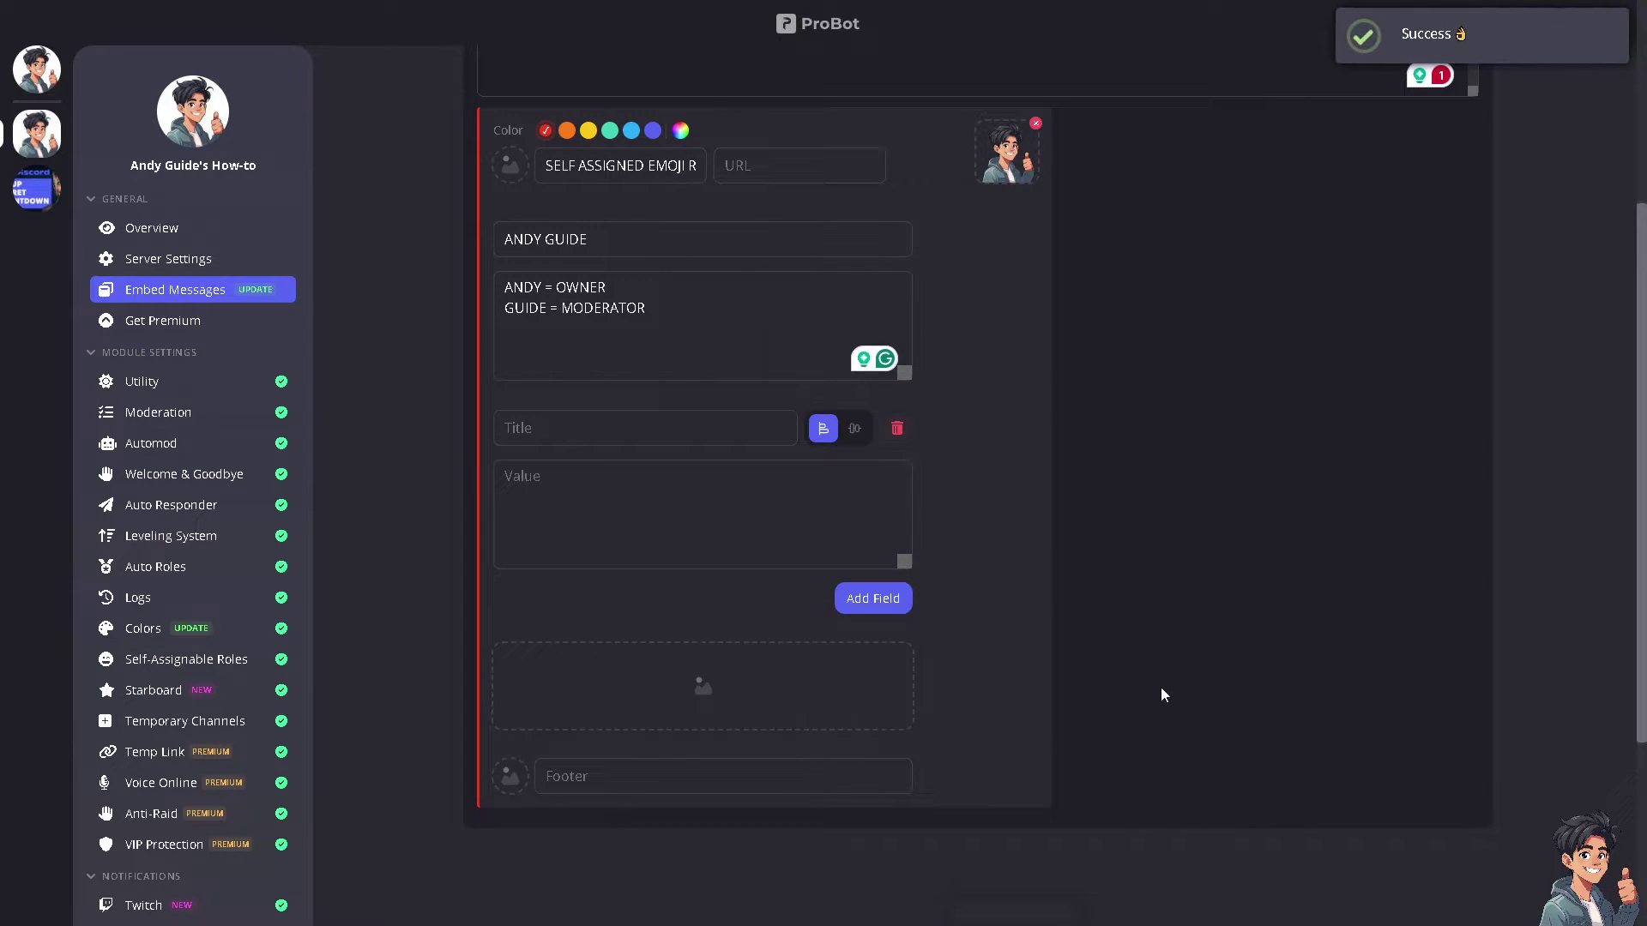
pyautogui.scroll(4, 1160, 673)
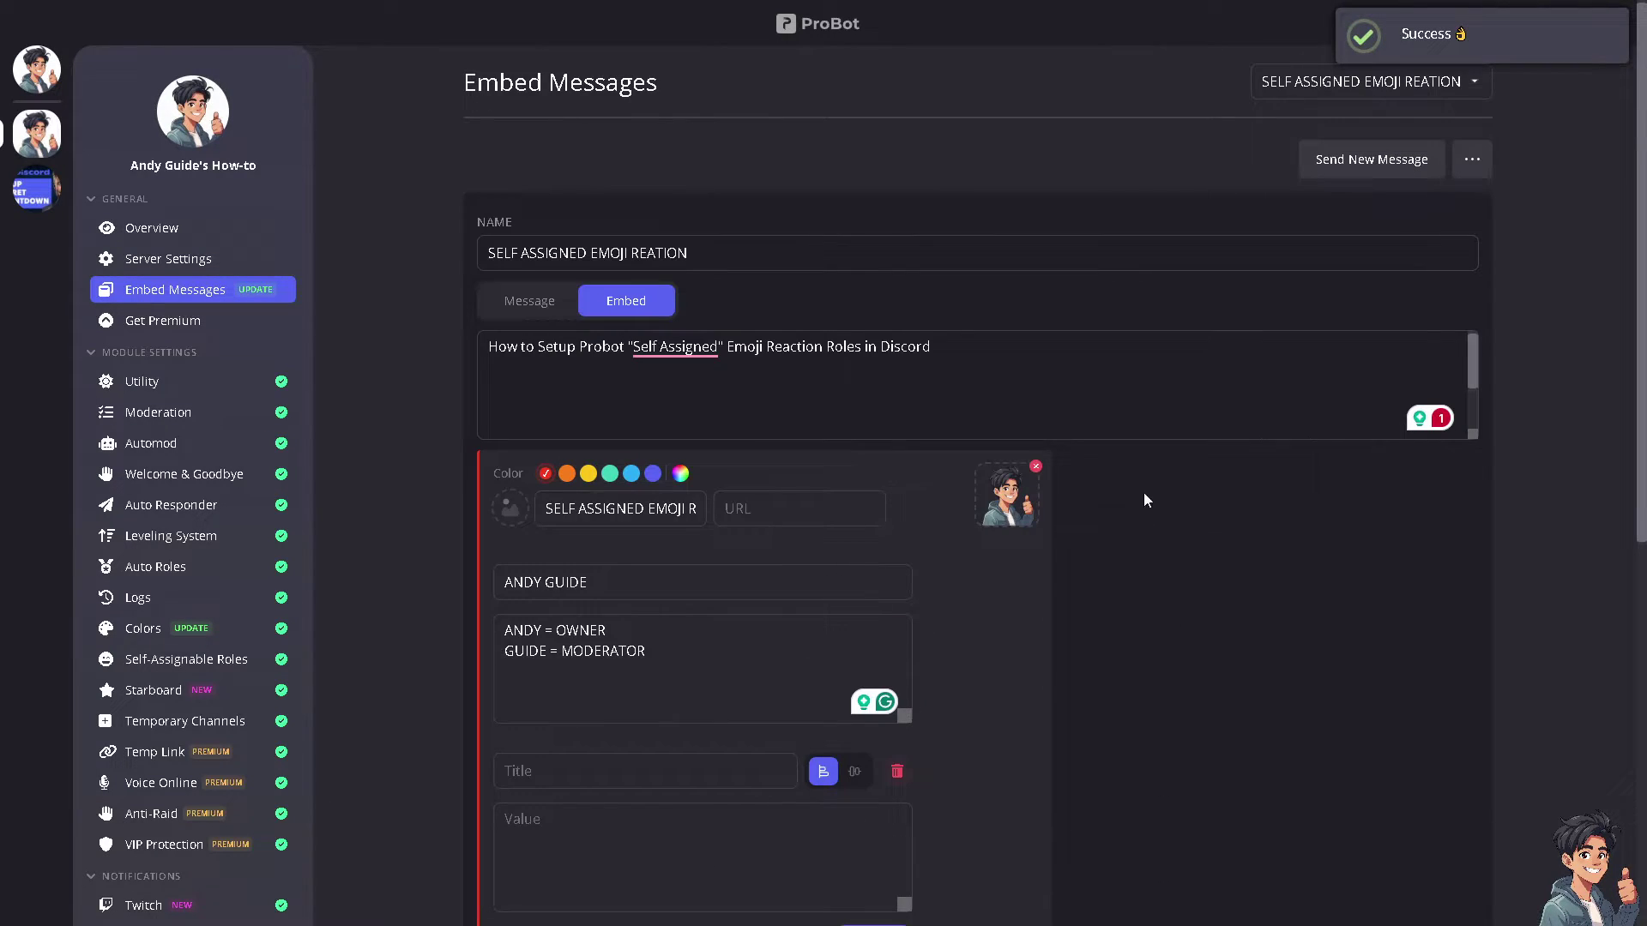
# Post the updated ANDY GUIDE embed as a new message in #vip-for-sale.
pyautogui.click(1382, 160)
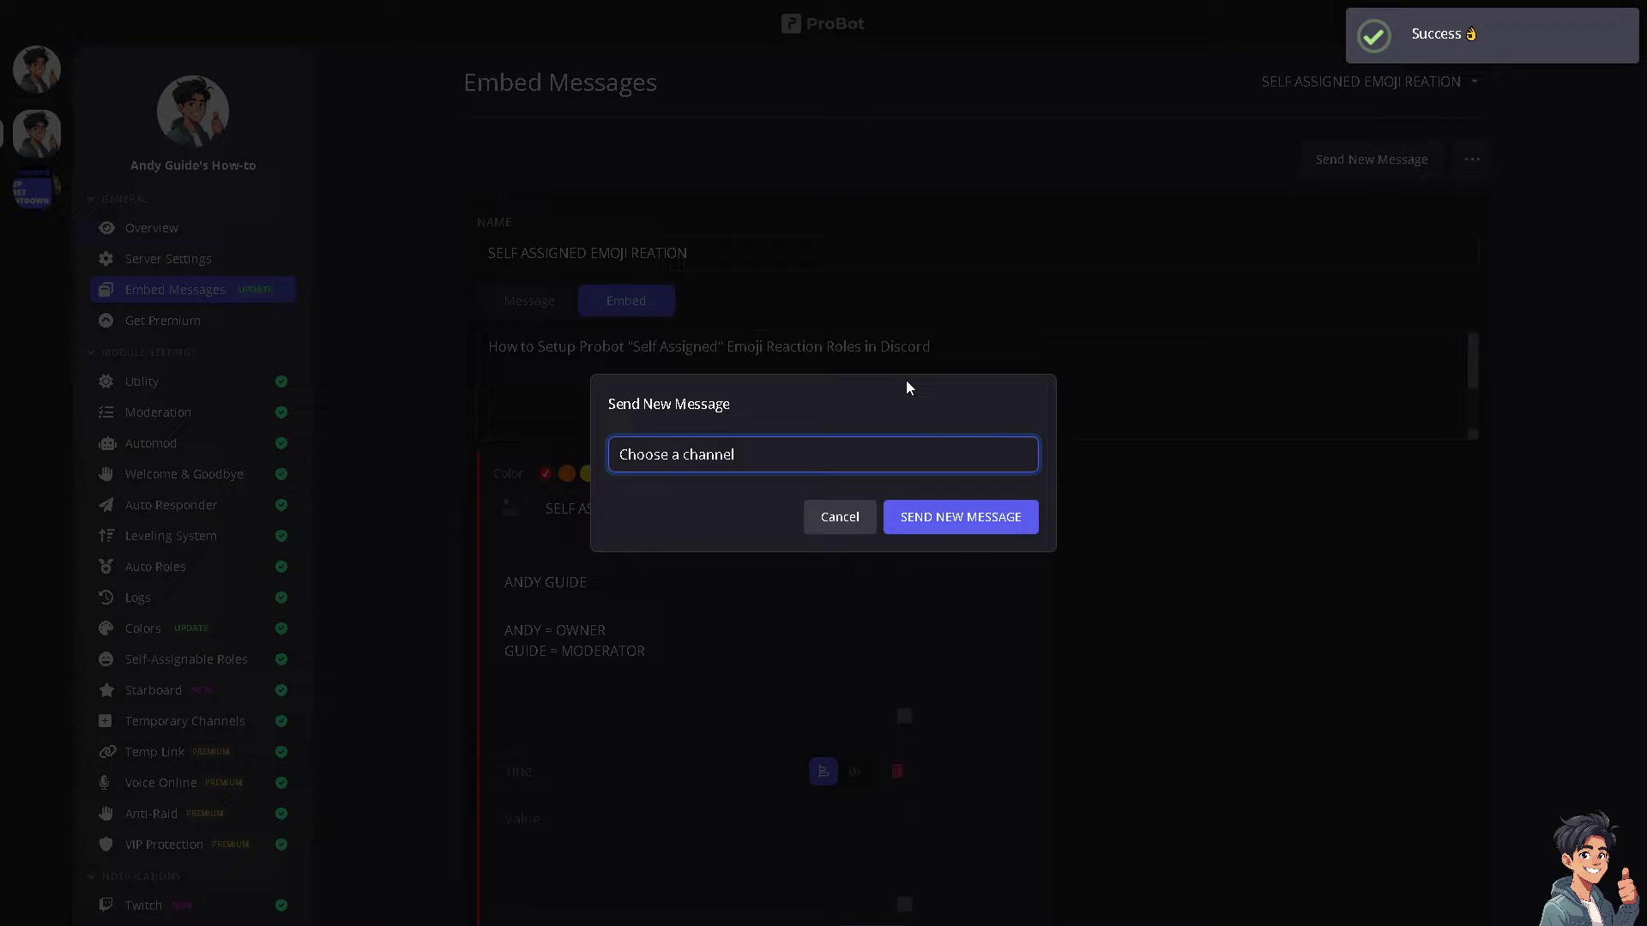
pyautogui.click(880, 459)
pyautogui.click(959, 501)
pyautogui.click(961, 513)
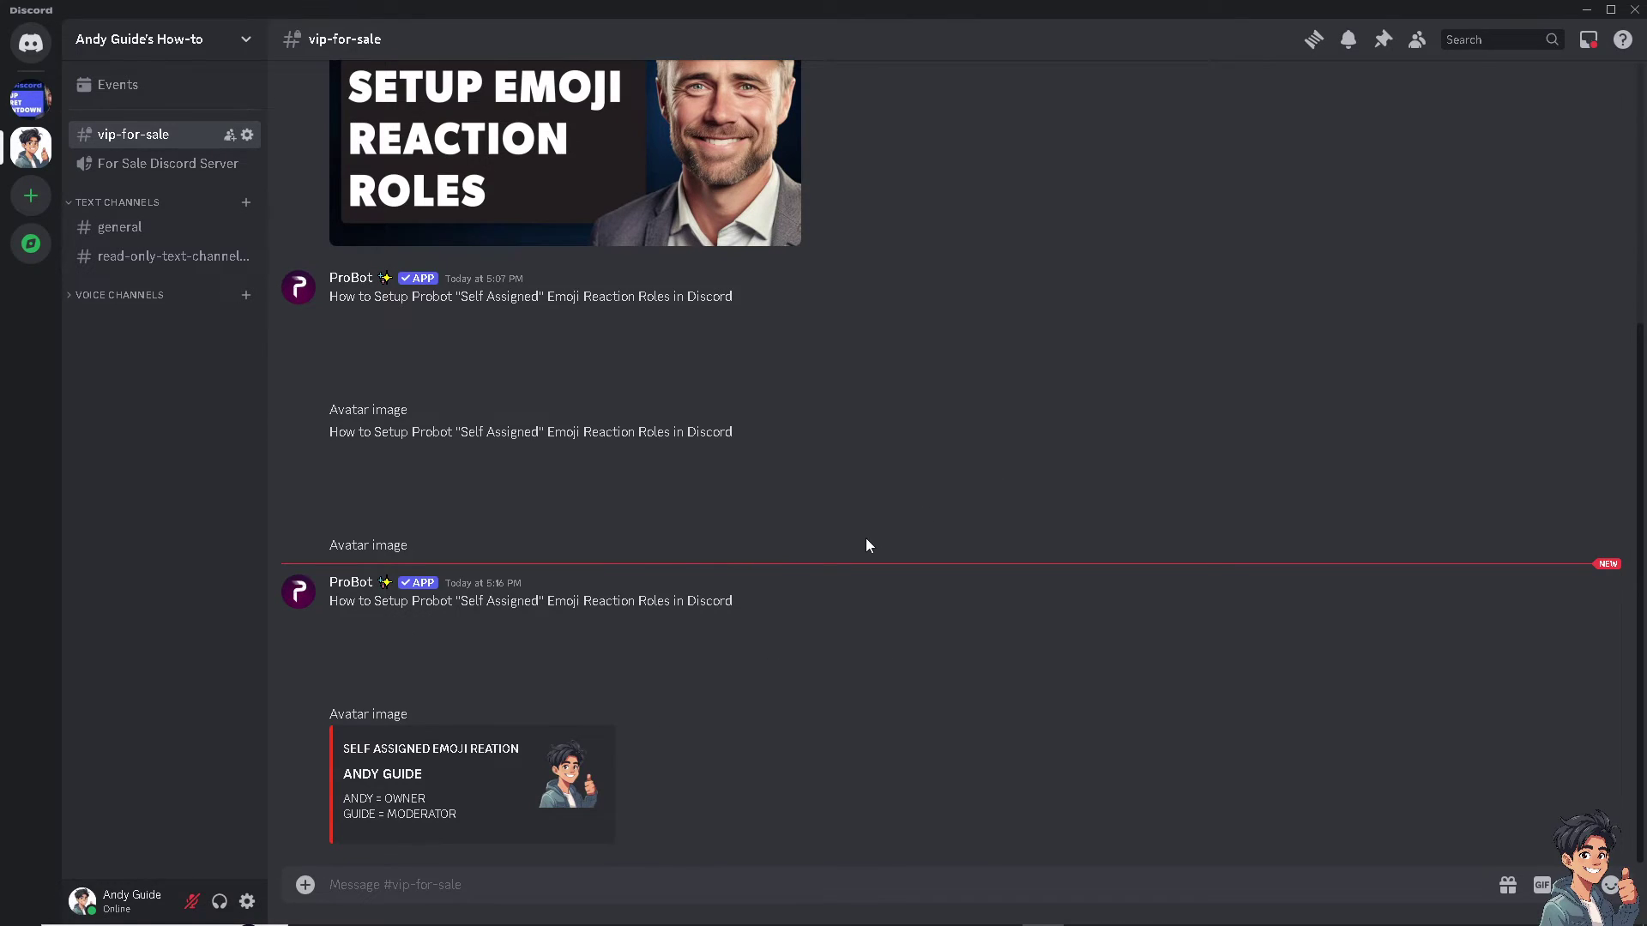
pyautogui.scroll(2, 729, 597)
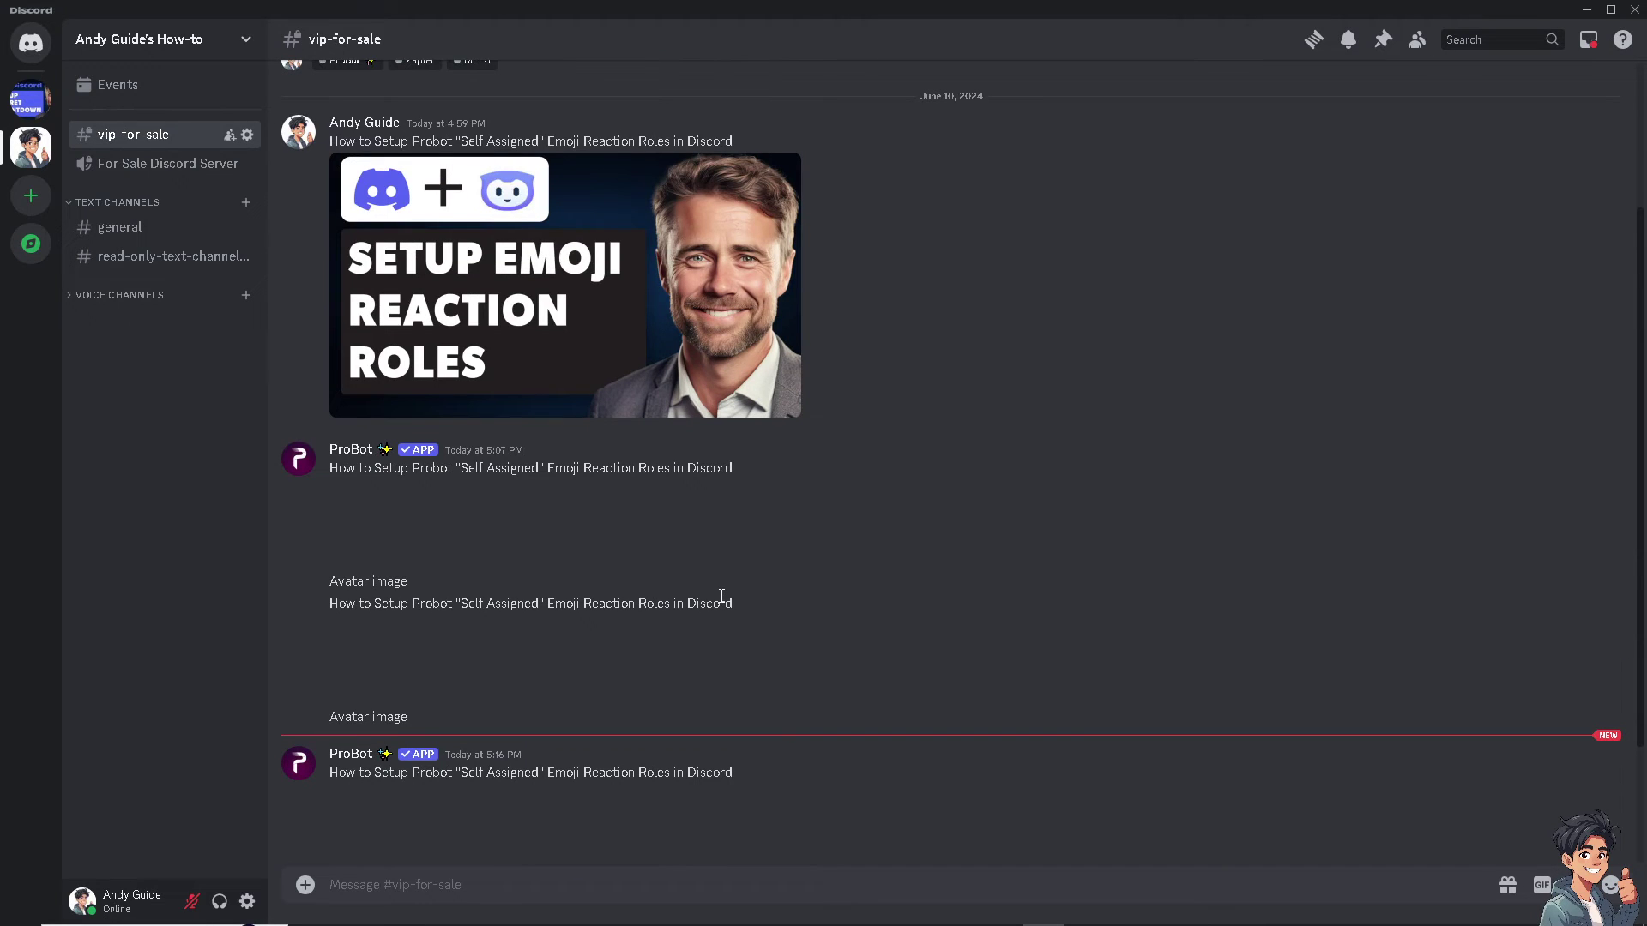
pyautogui.scroll(3, 723, 595)
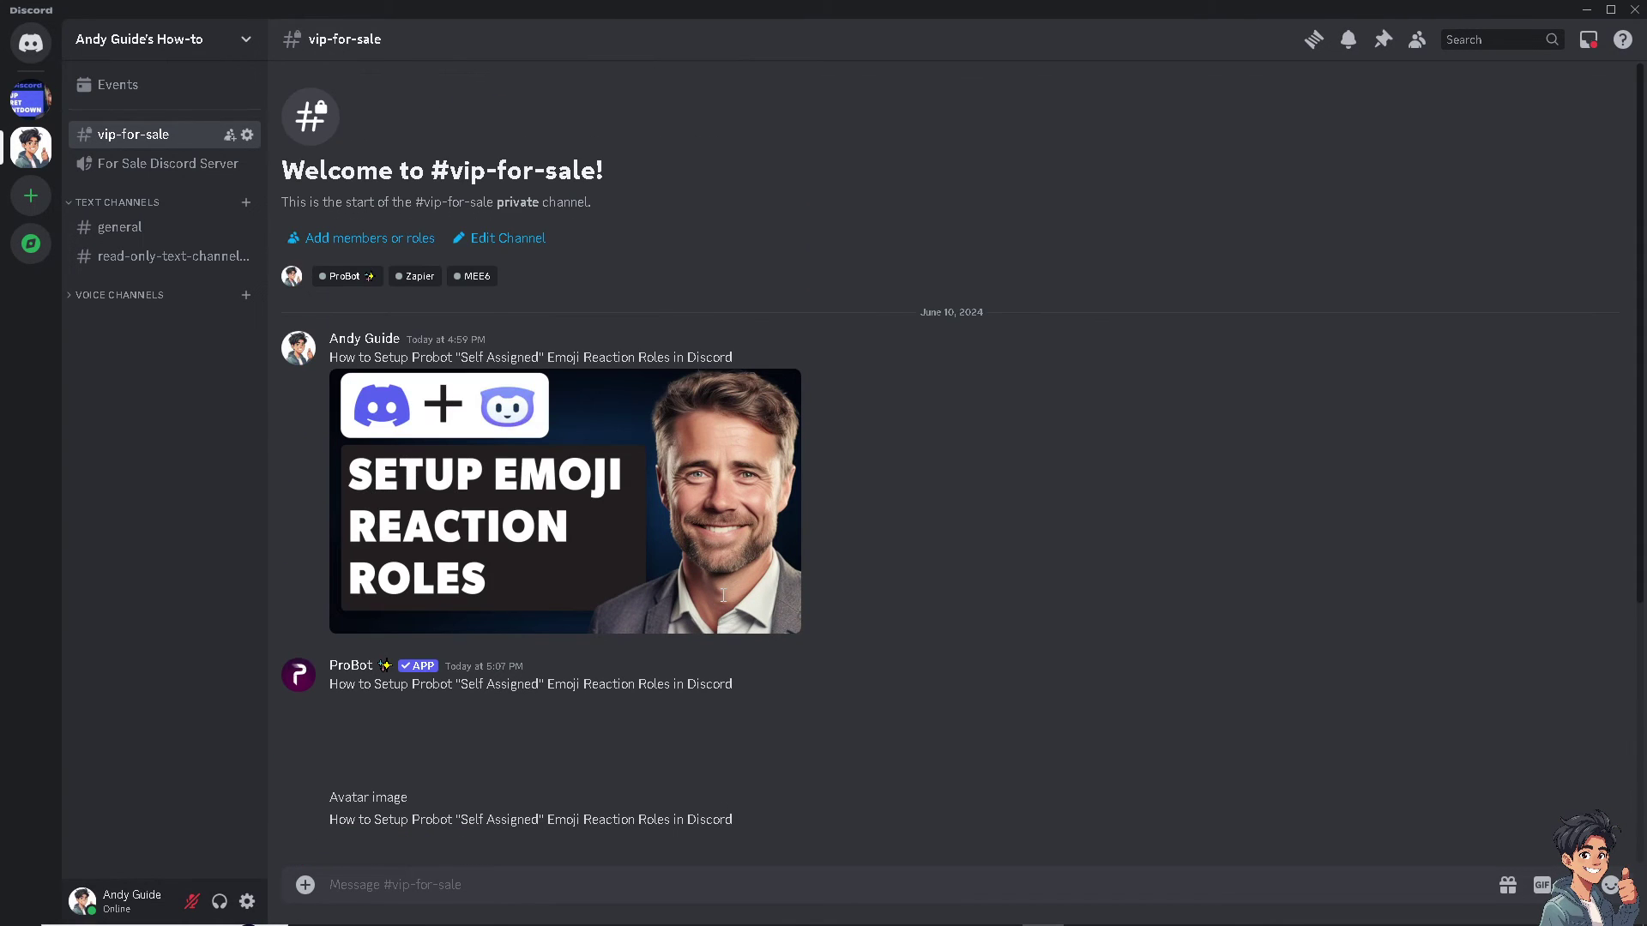
pyautogui.scroll(-5, 723, 595)
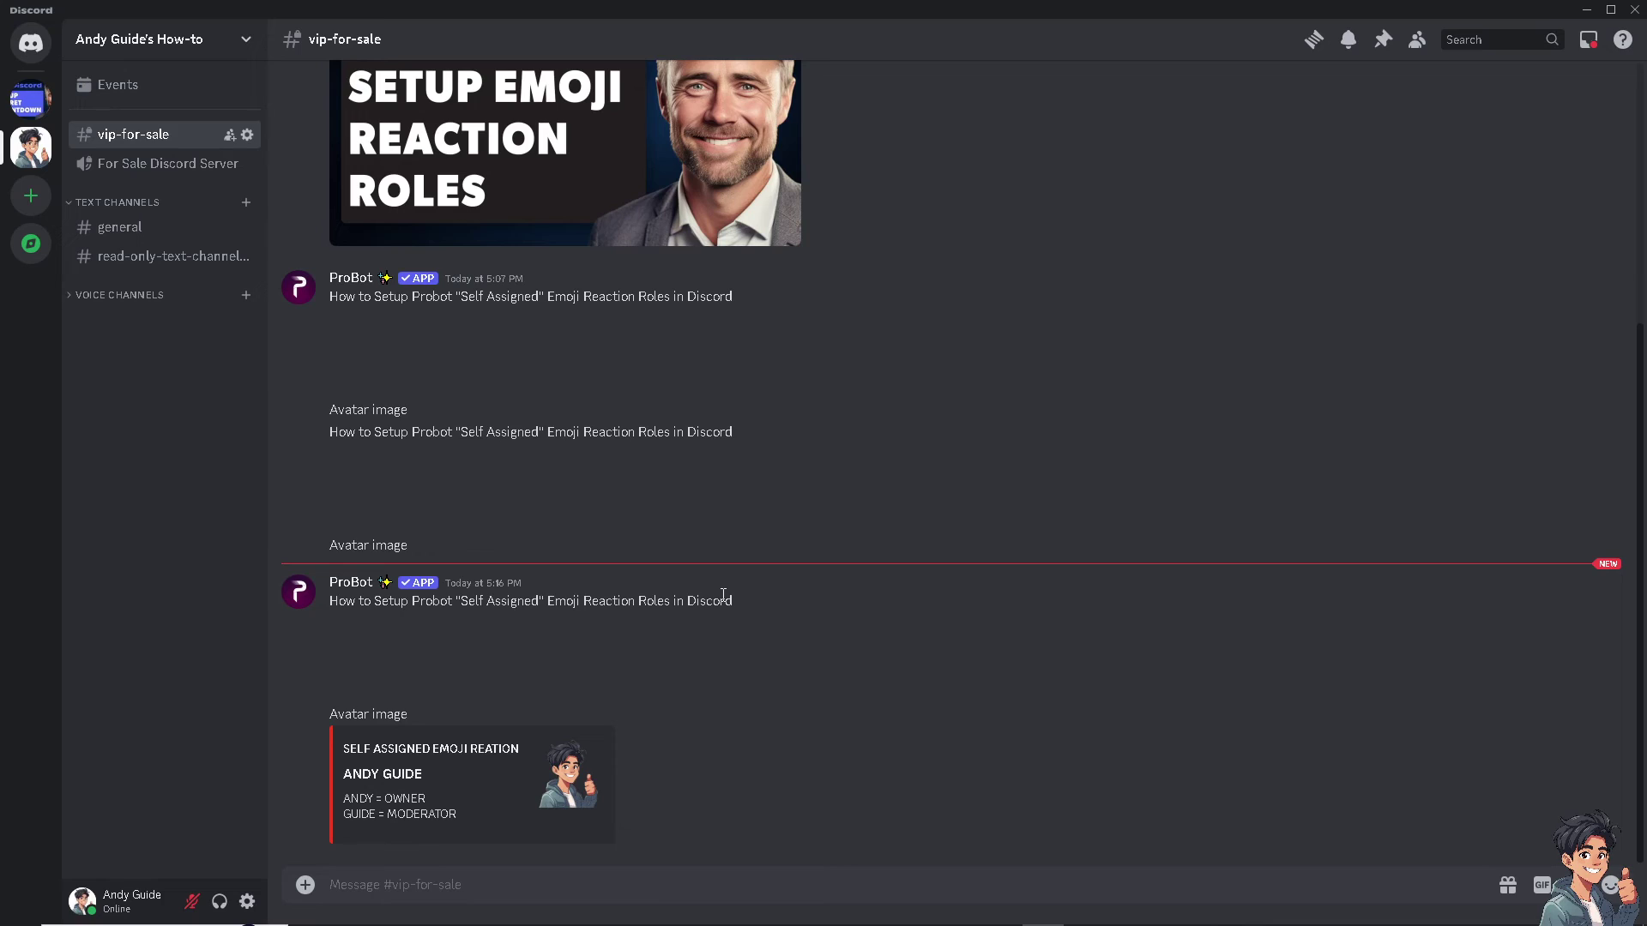